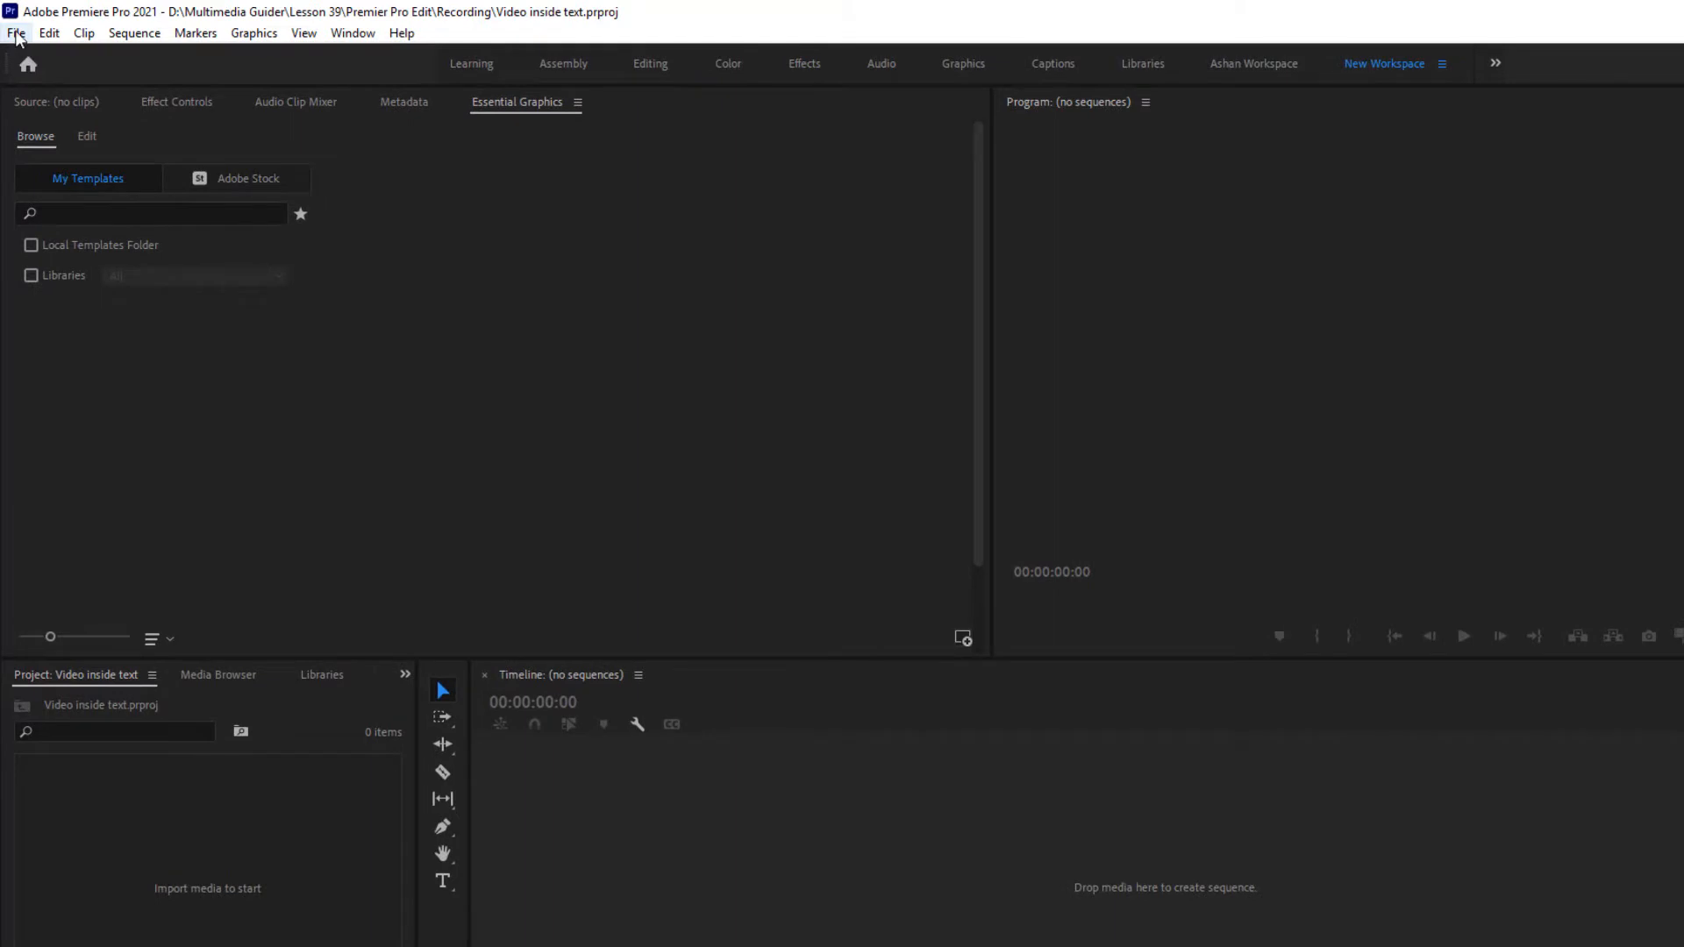
- Import video.mp4 from the Assets folder into the project
click(16, 33)
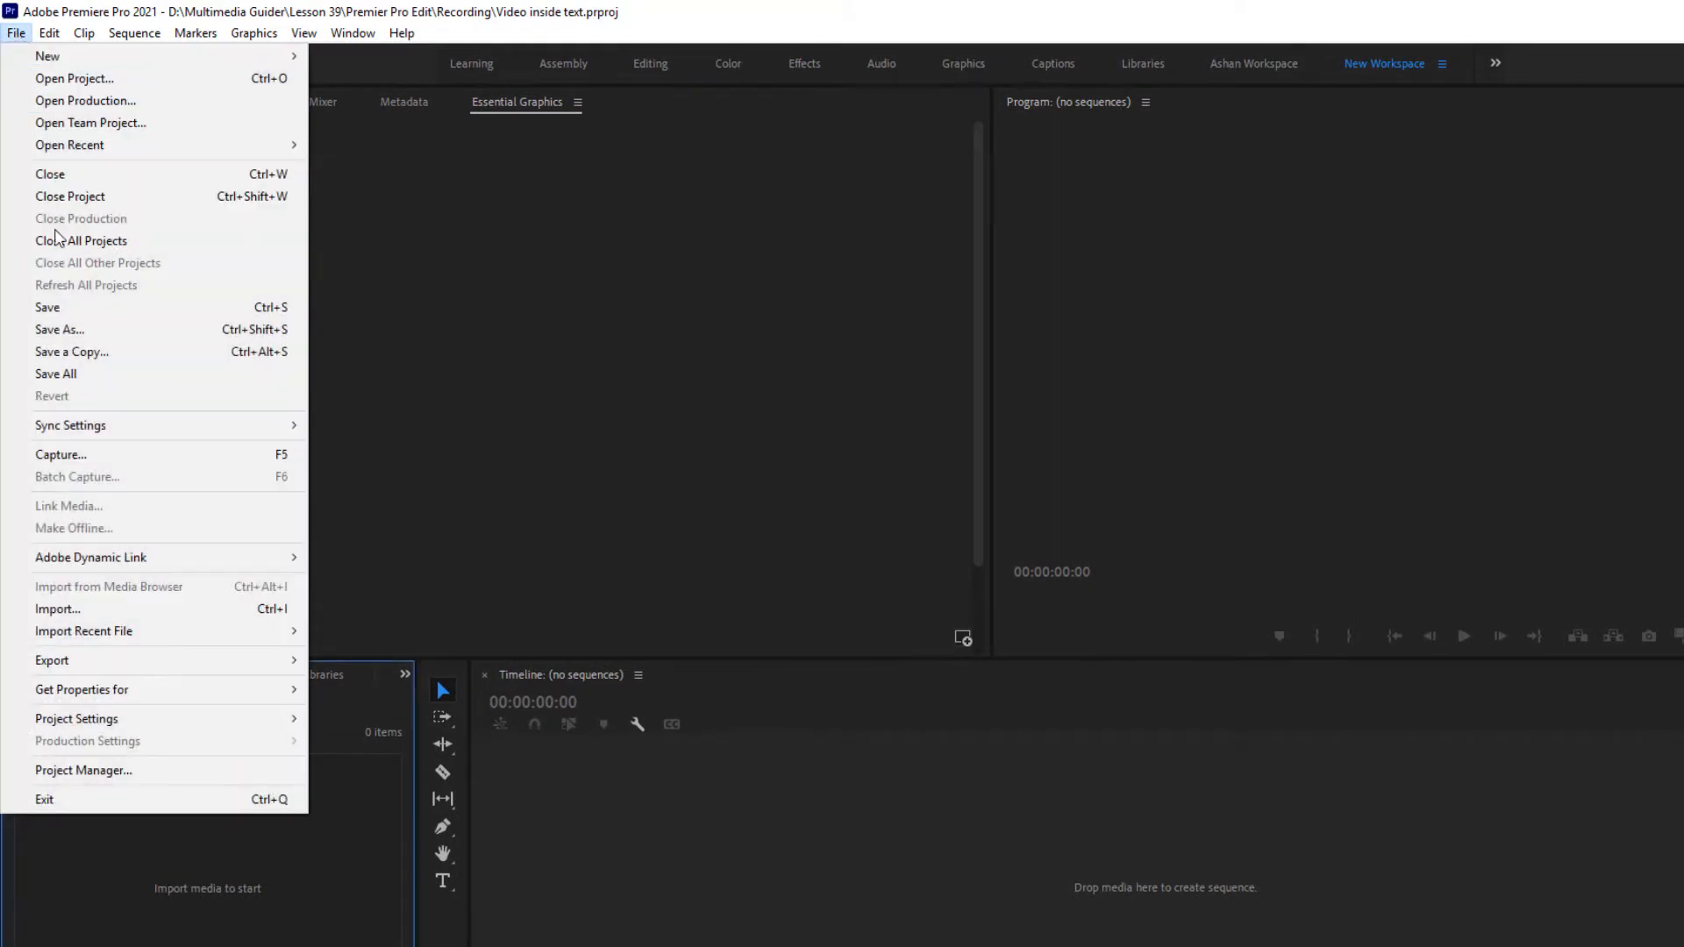
click(113, 600)
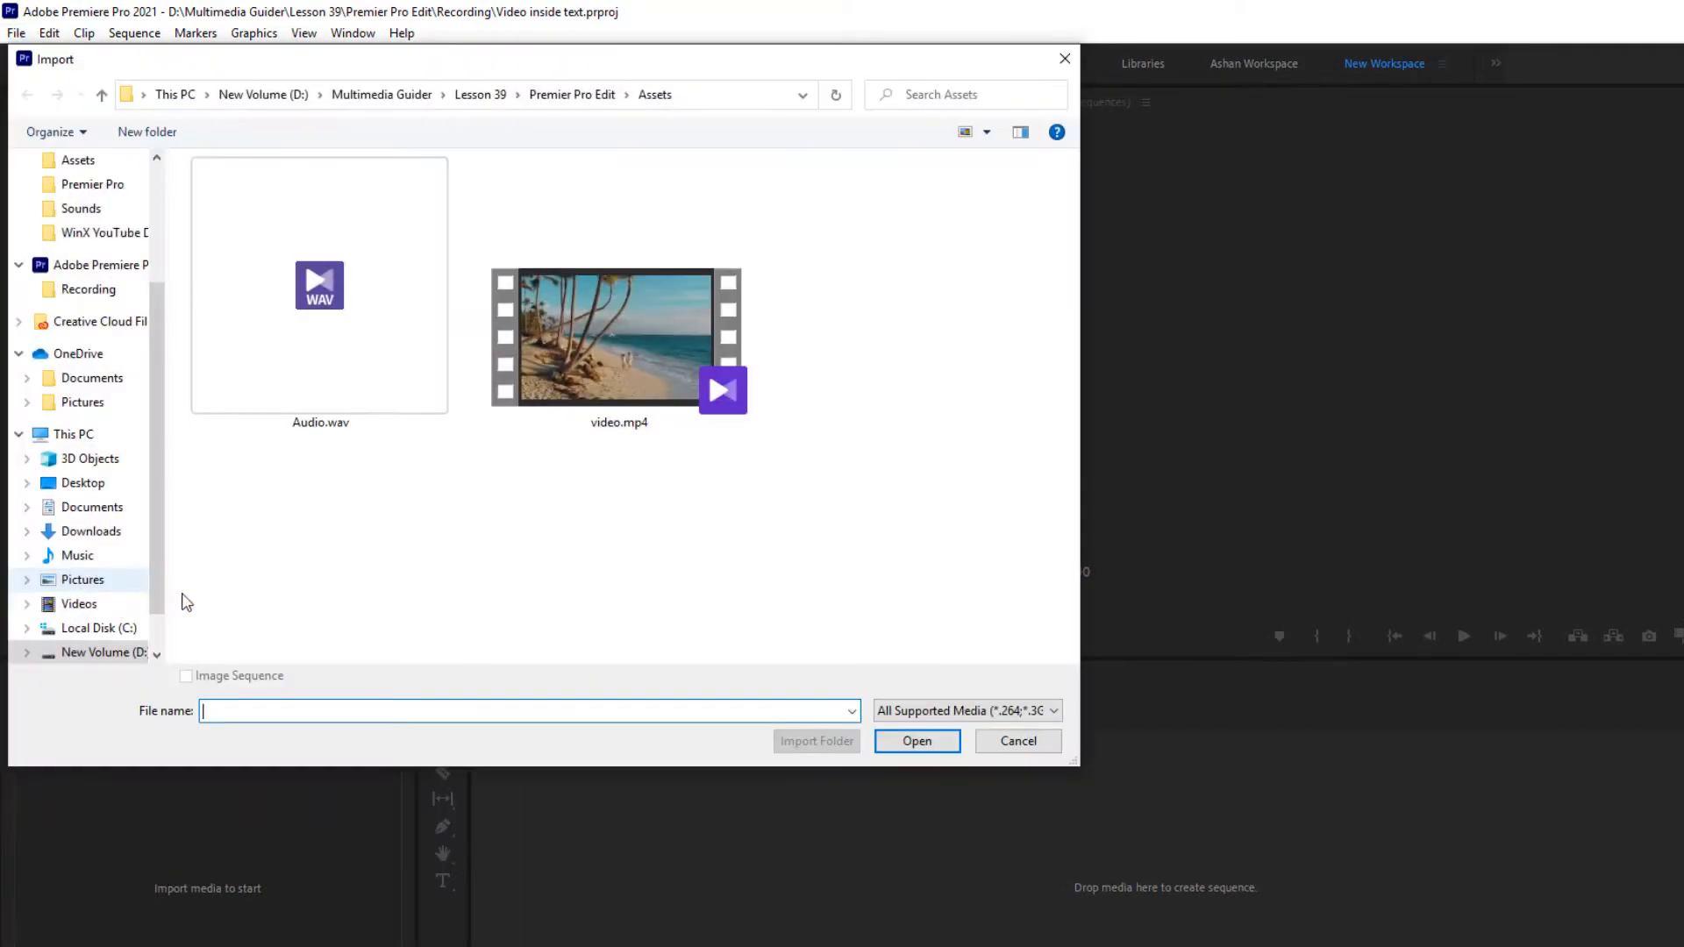
click(584, 397)
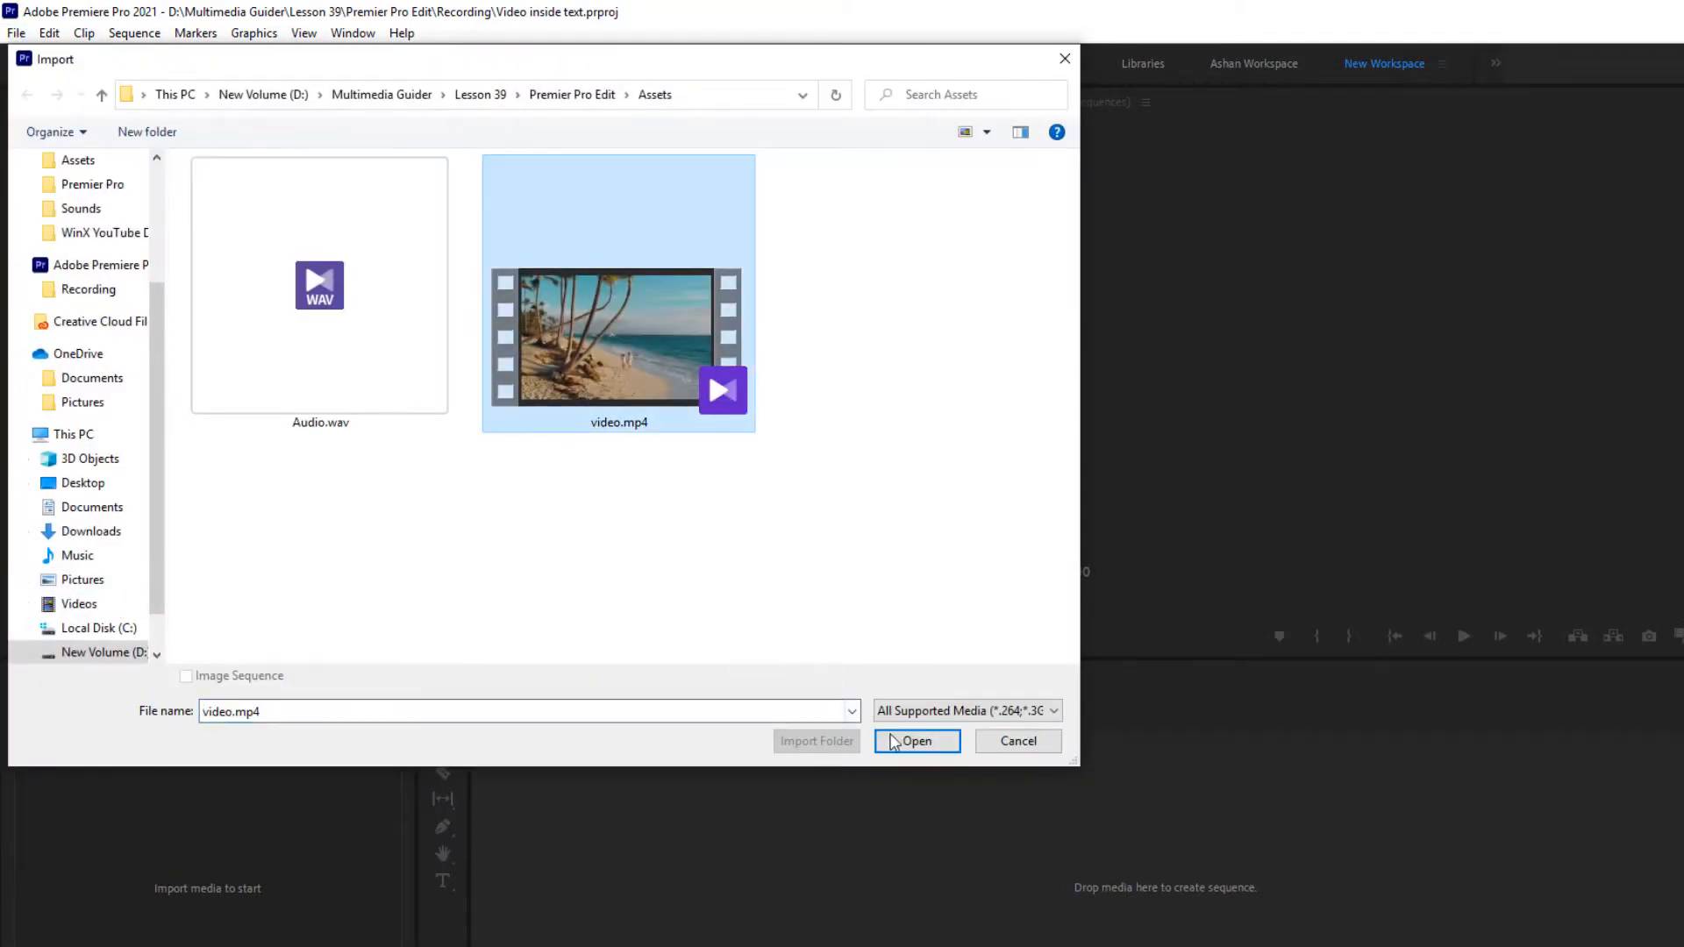
click(915, 741)
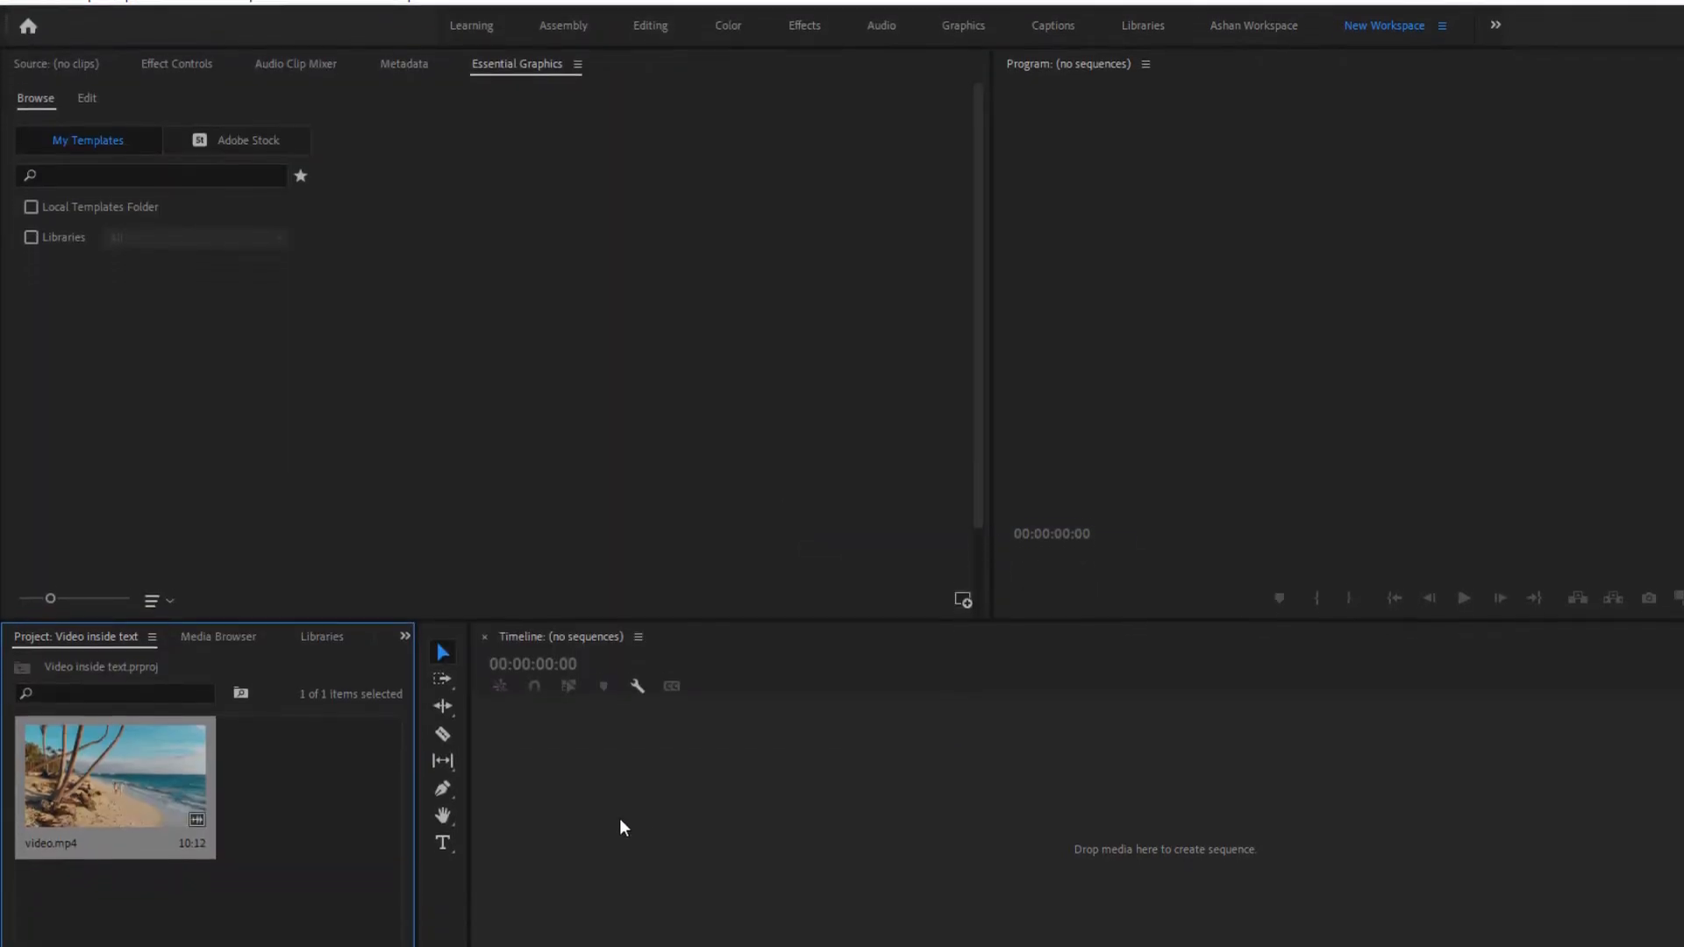
- Create a sequence from video.mp4 and delete the clip's audio from track A1
drag(169, 765, 530, 819)
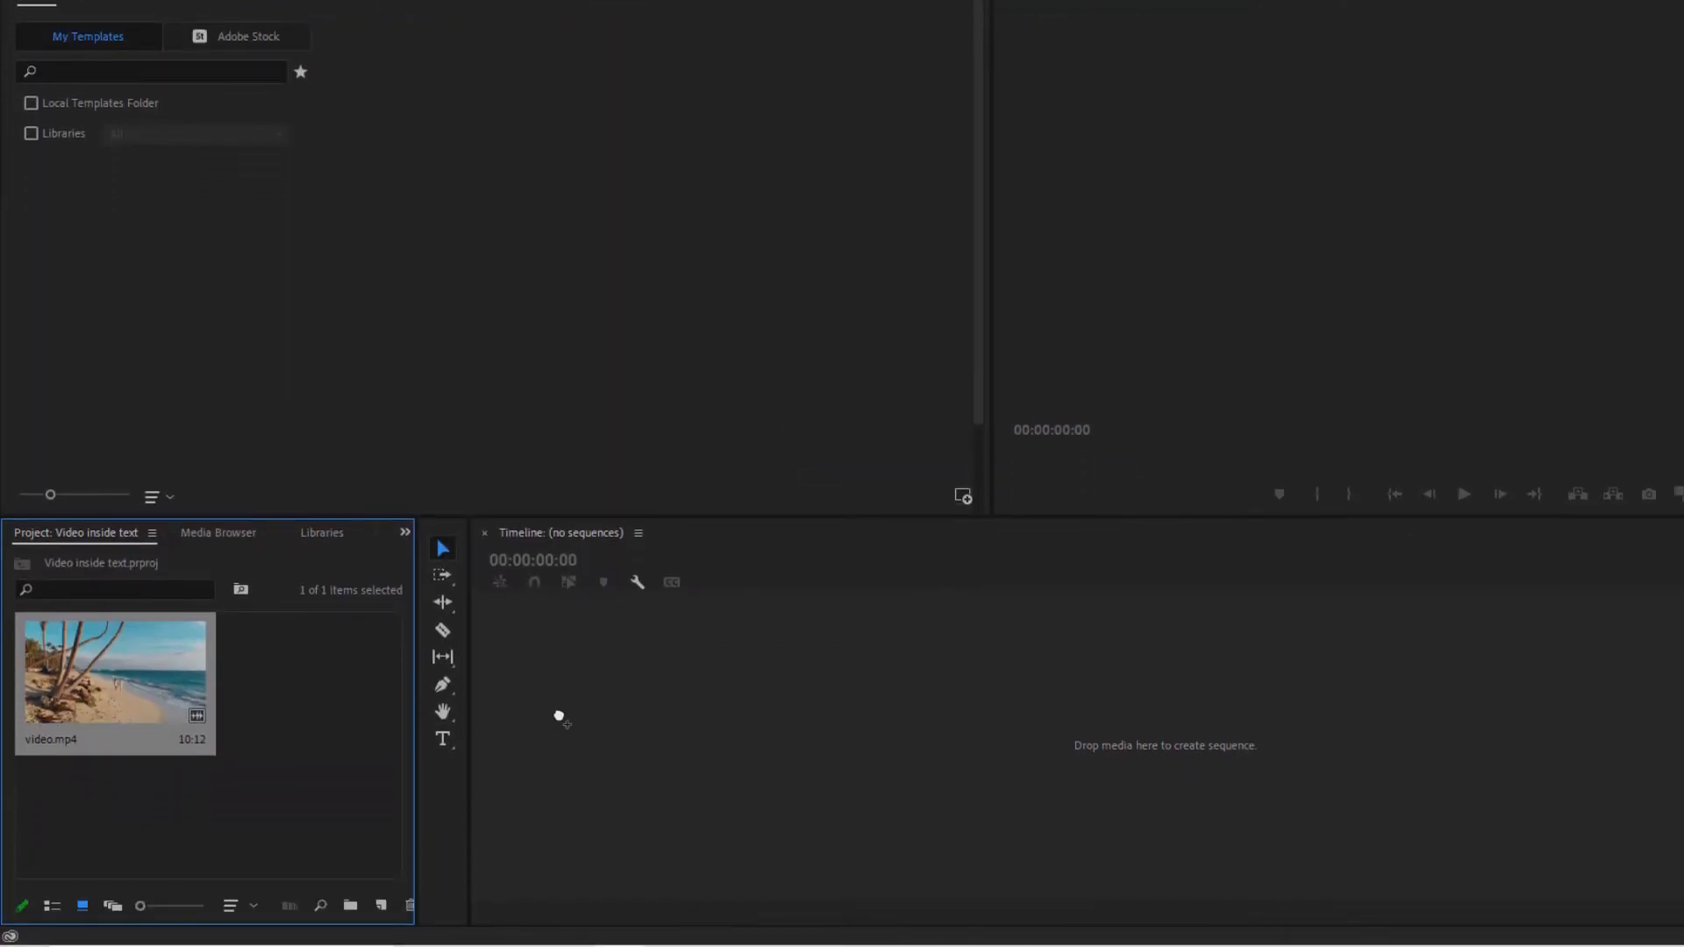
drag(559, 717, 559, 714)
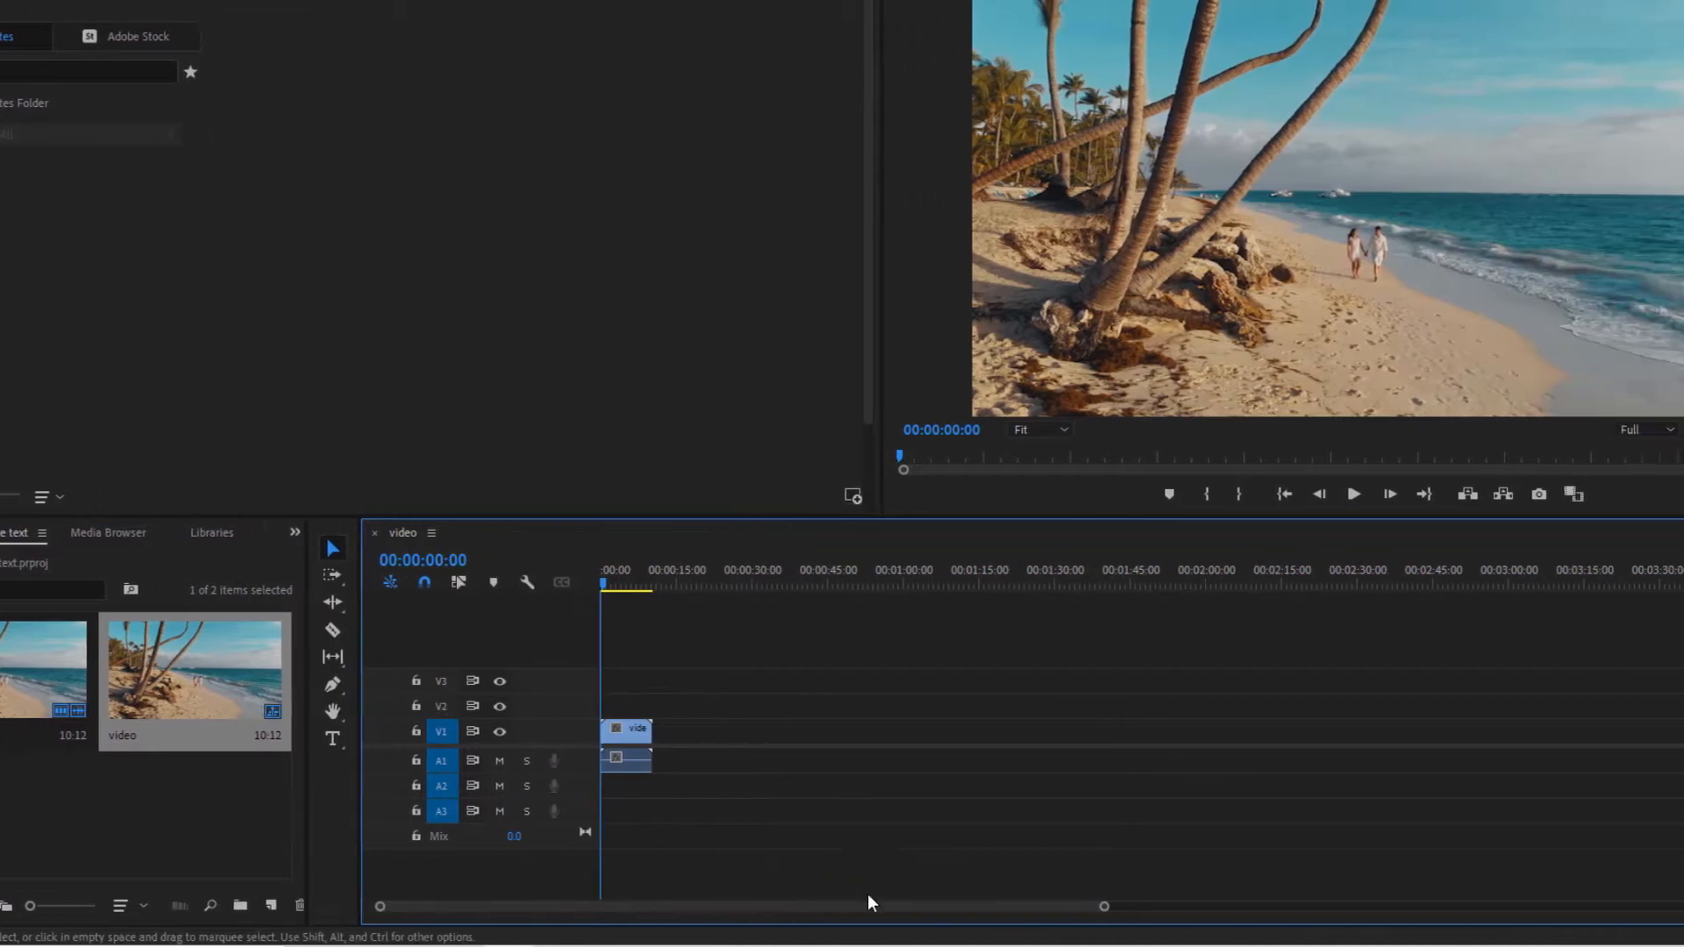
drag(962, 908, 661, 921)
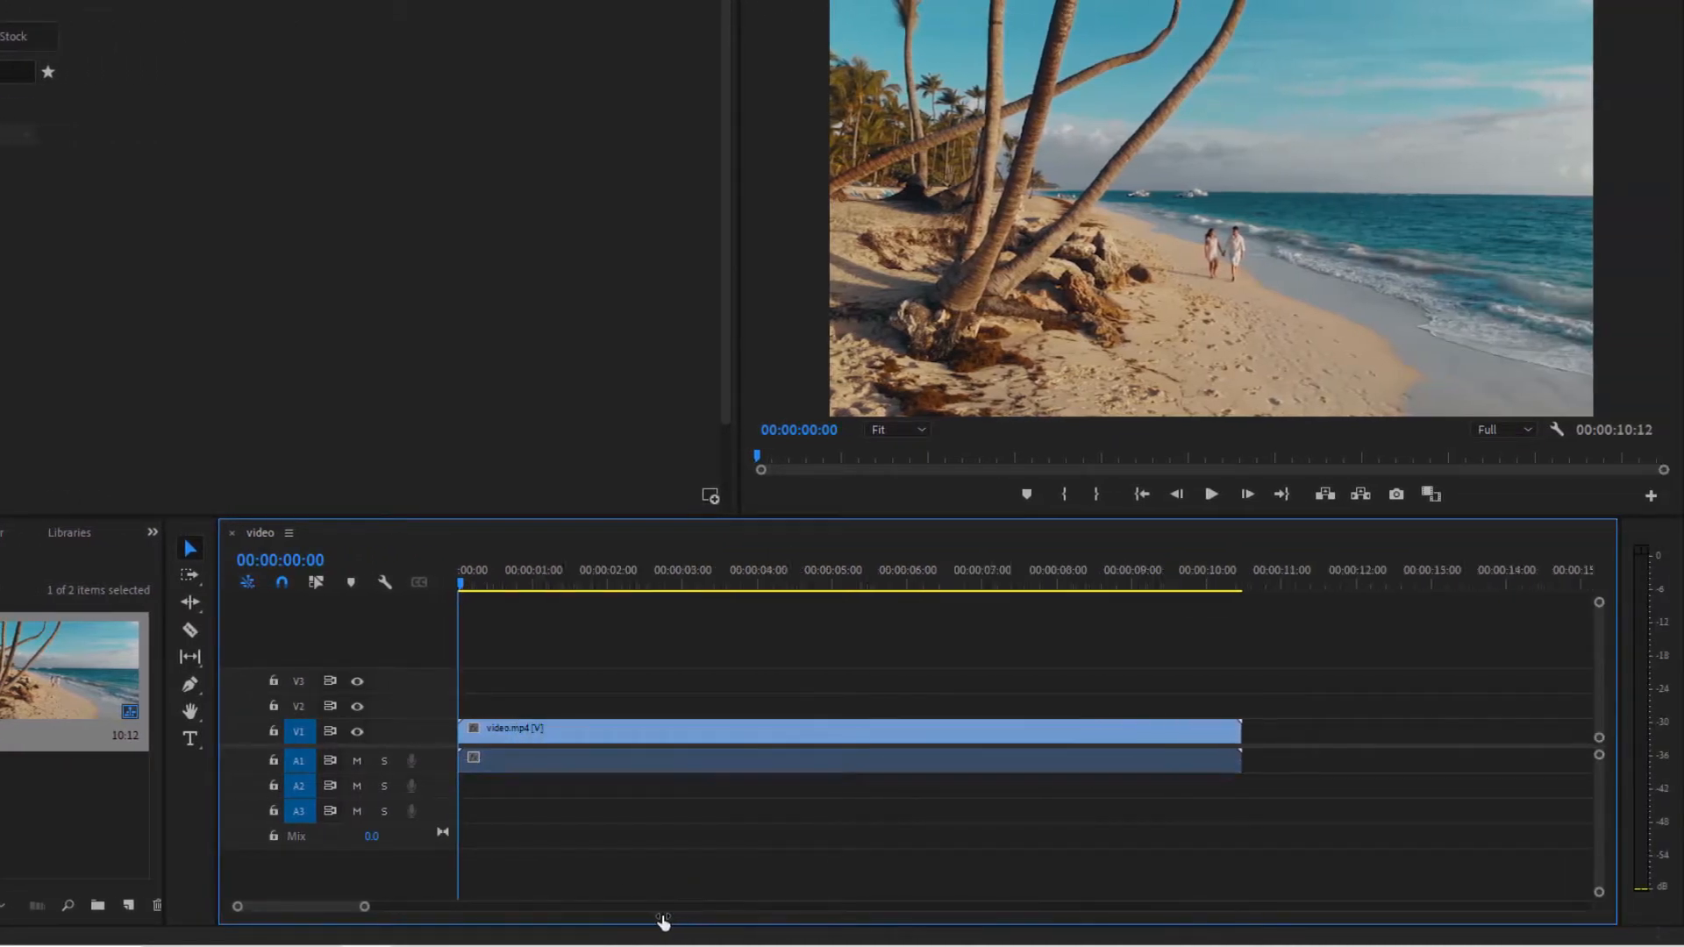
click(828, 766)
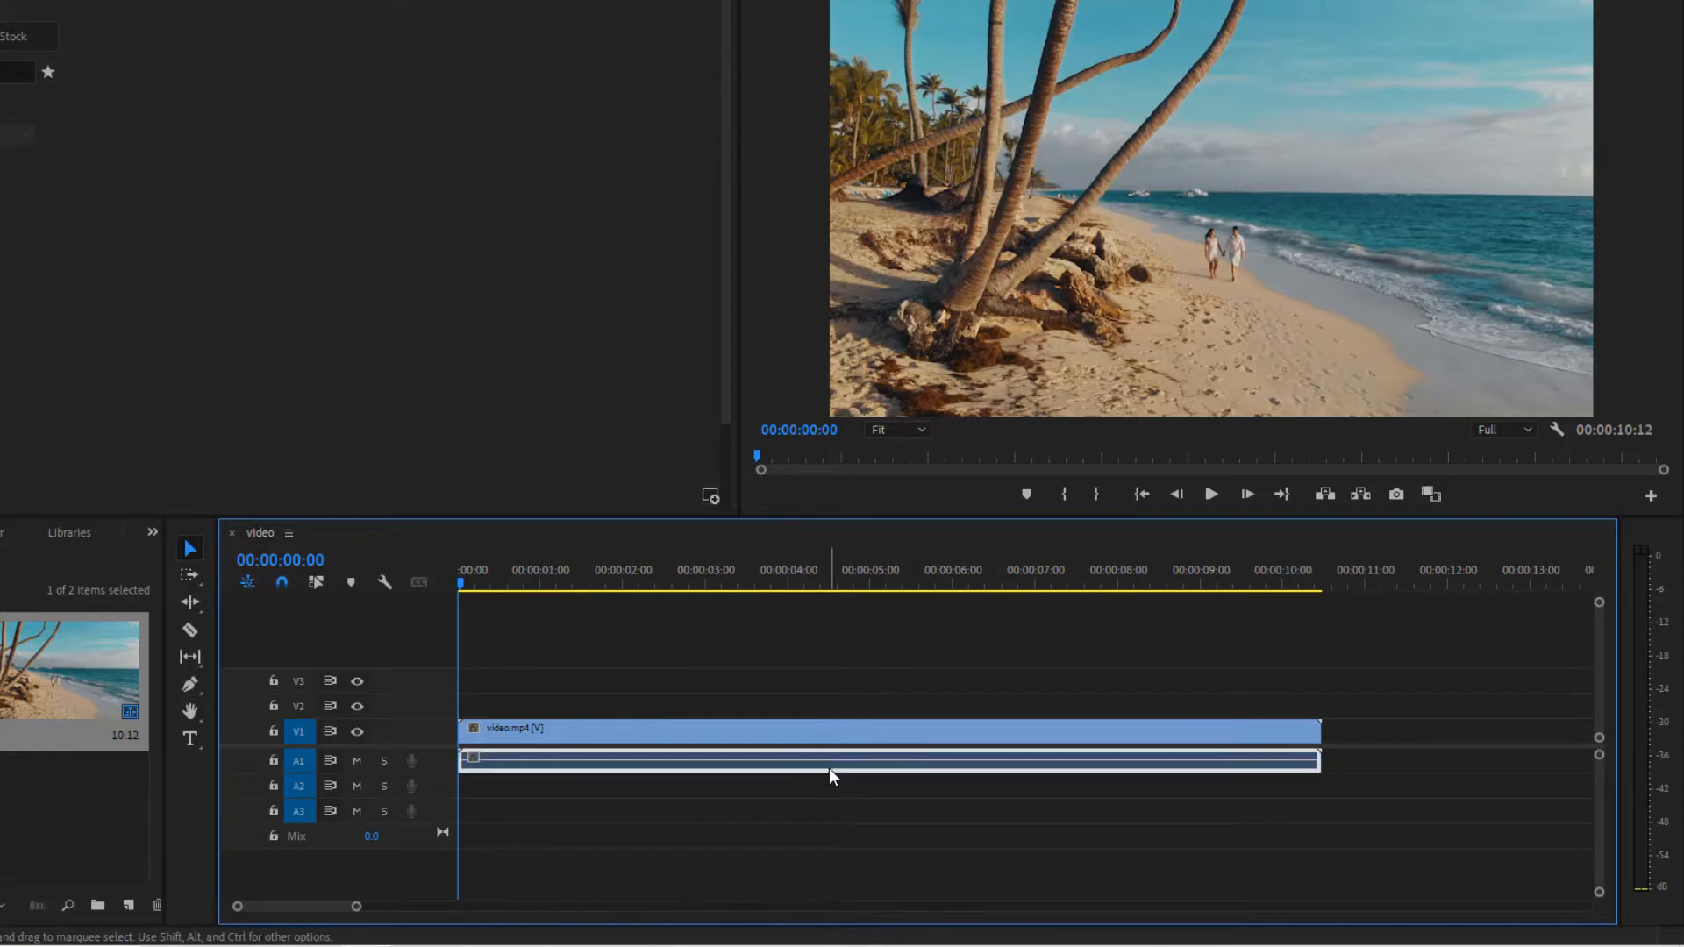
key(Delete)
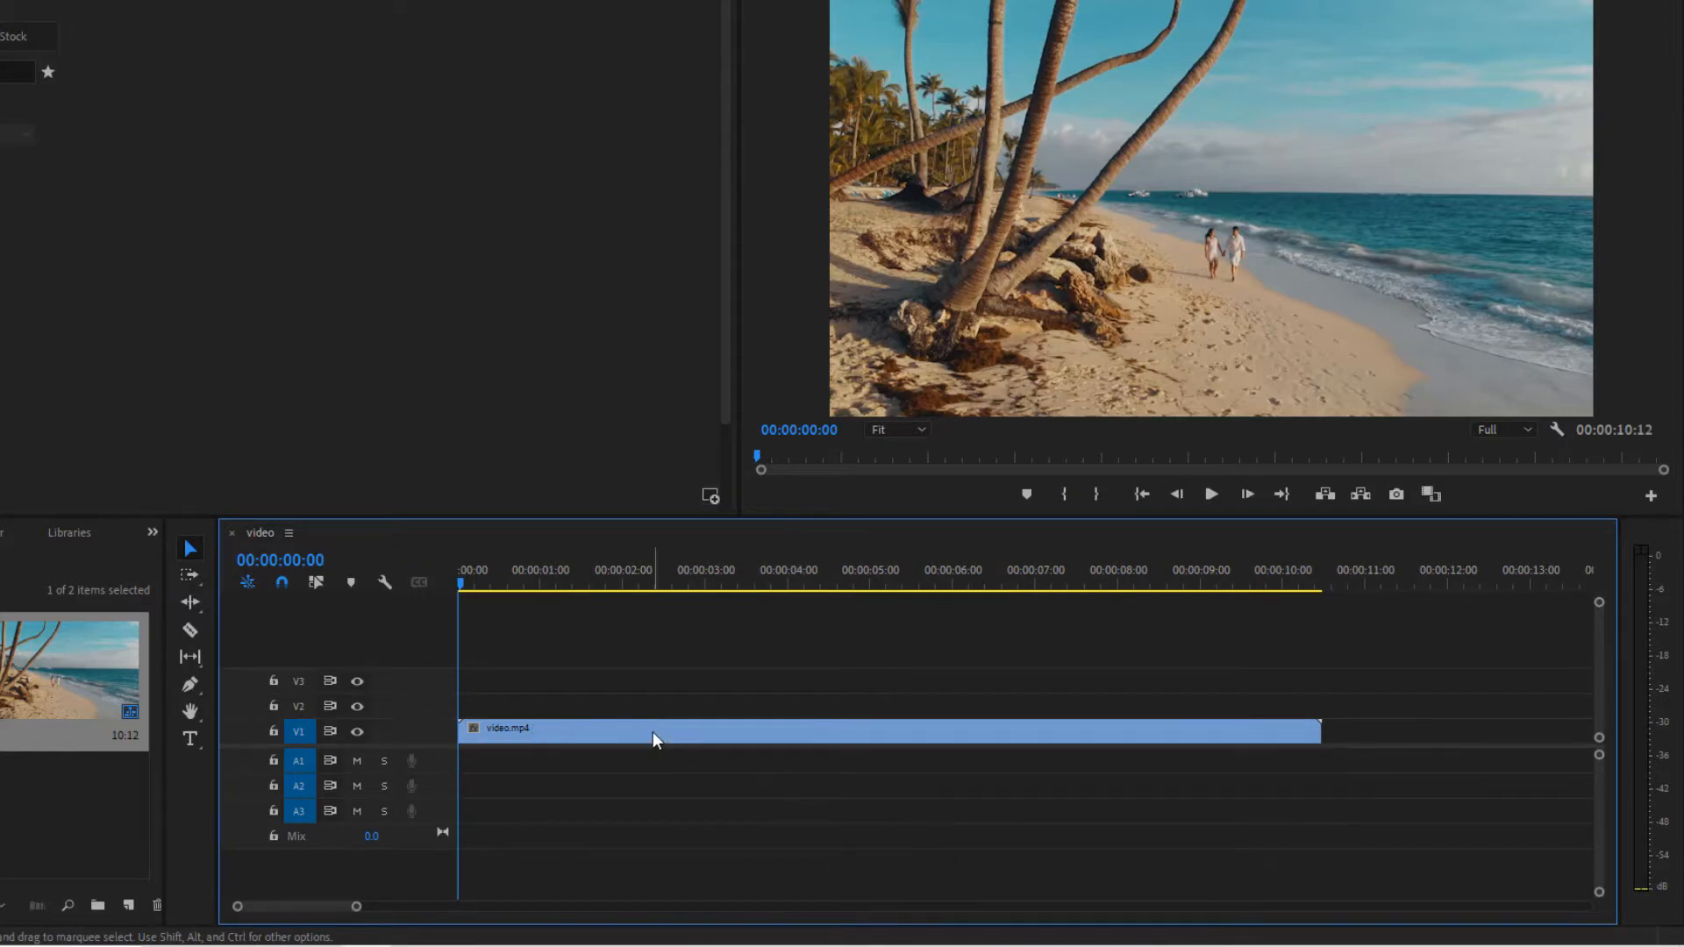
- Add 2 video tracks after Video 3 and move the video.mp4 clip up to track V2
right_click(395, 640)
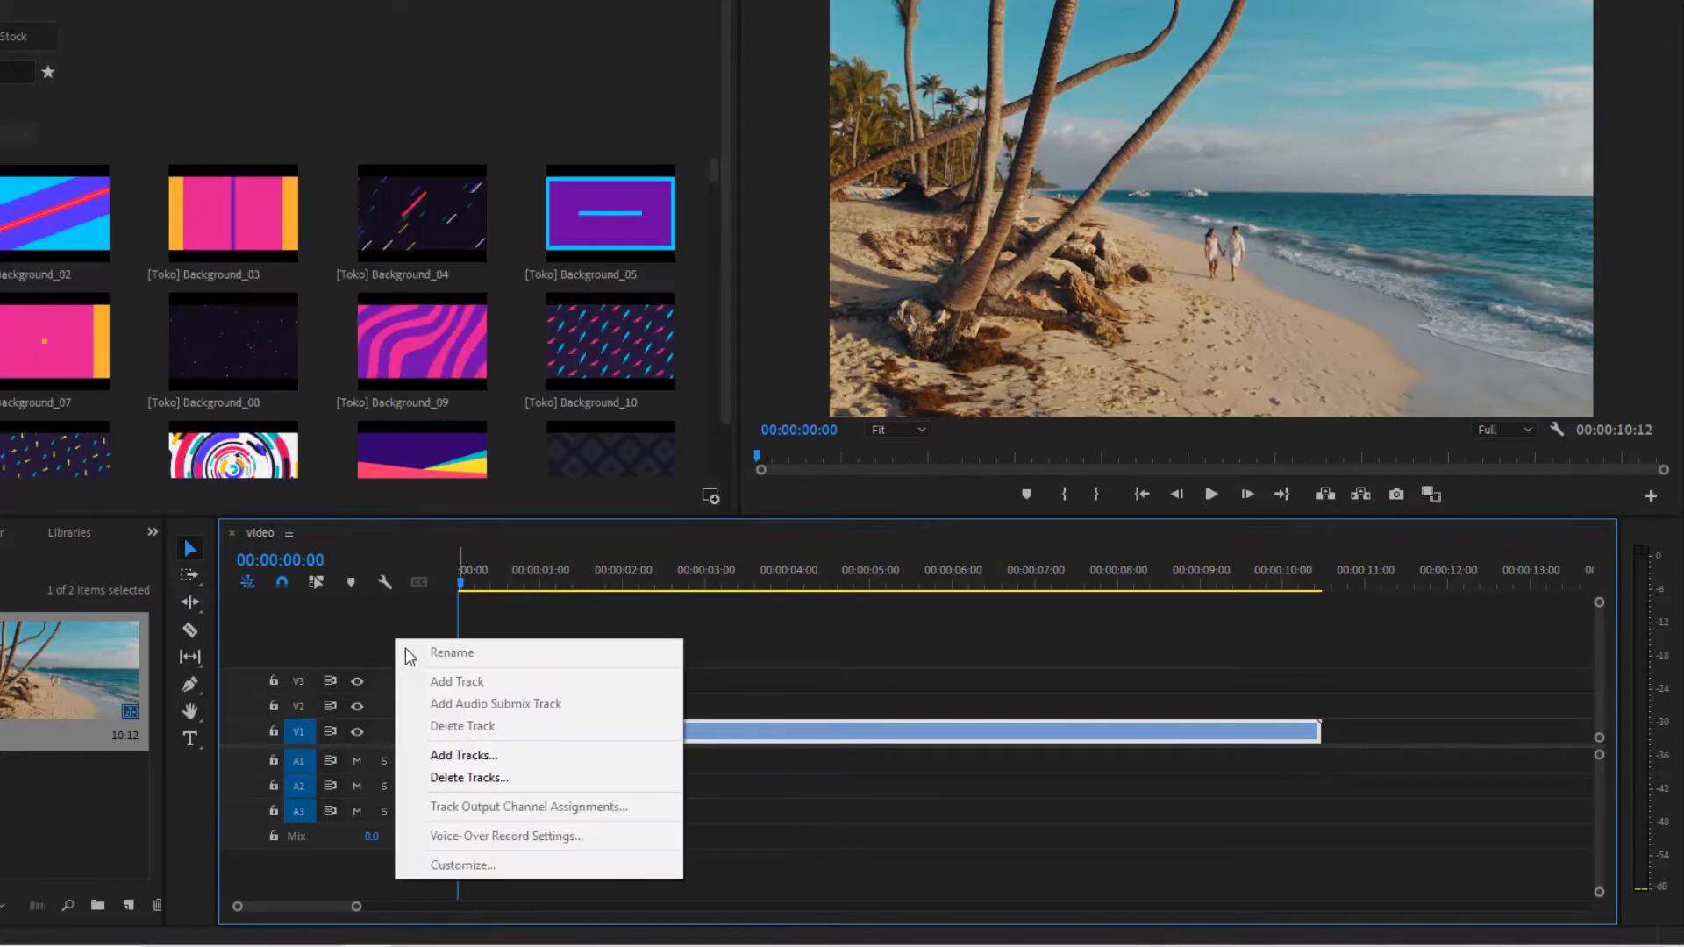
click(447, 755)
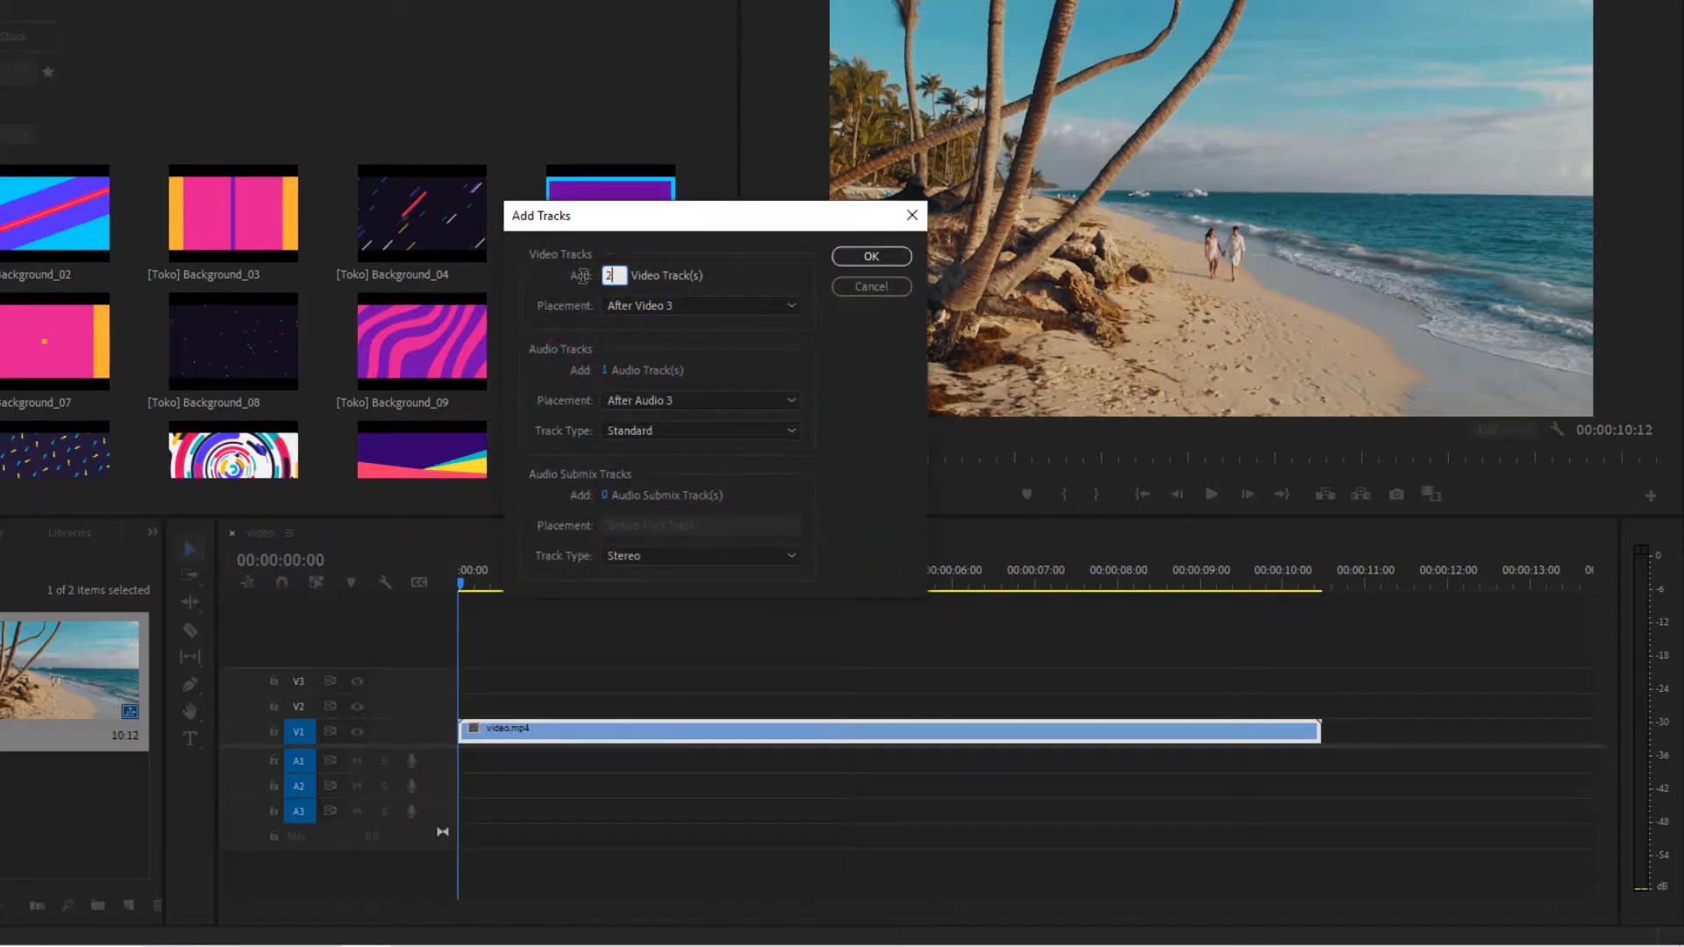
text(2)
click(868, 256)
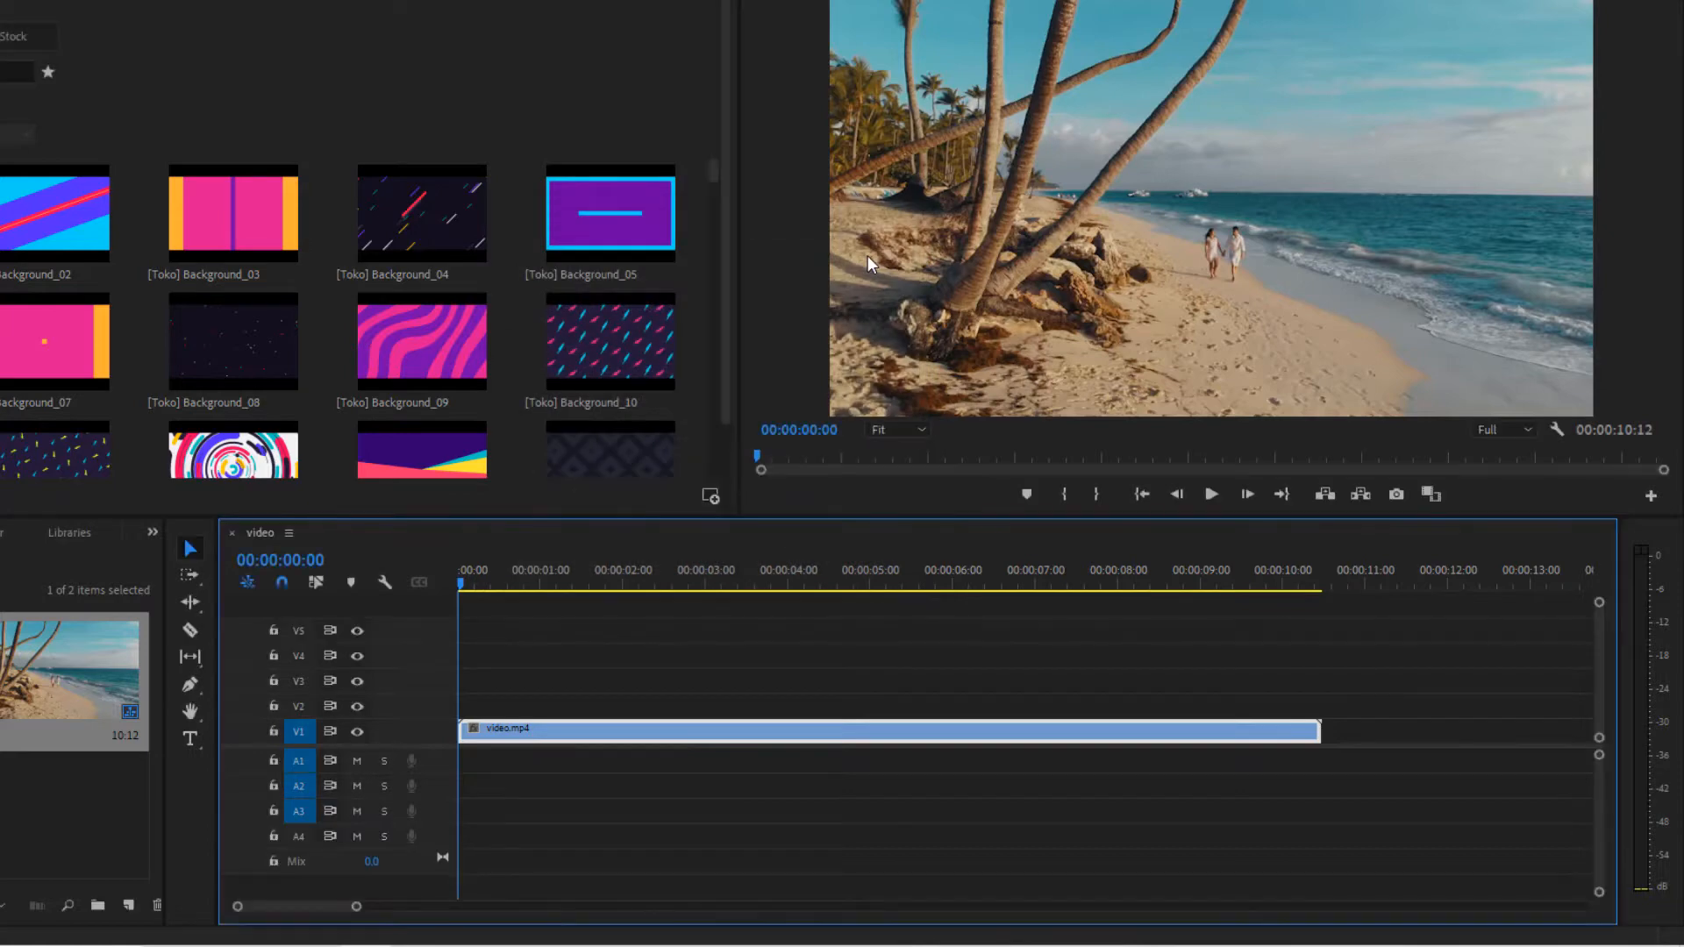
drag(581, 734, 583, 717)
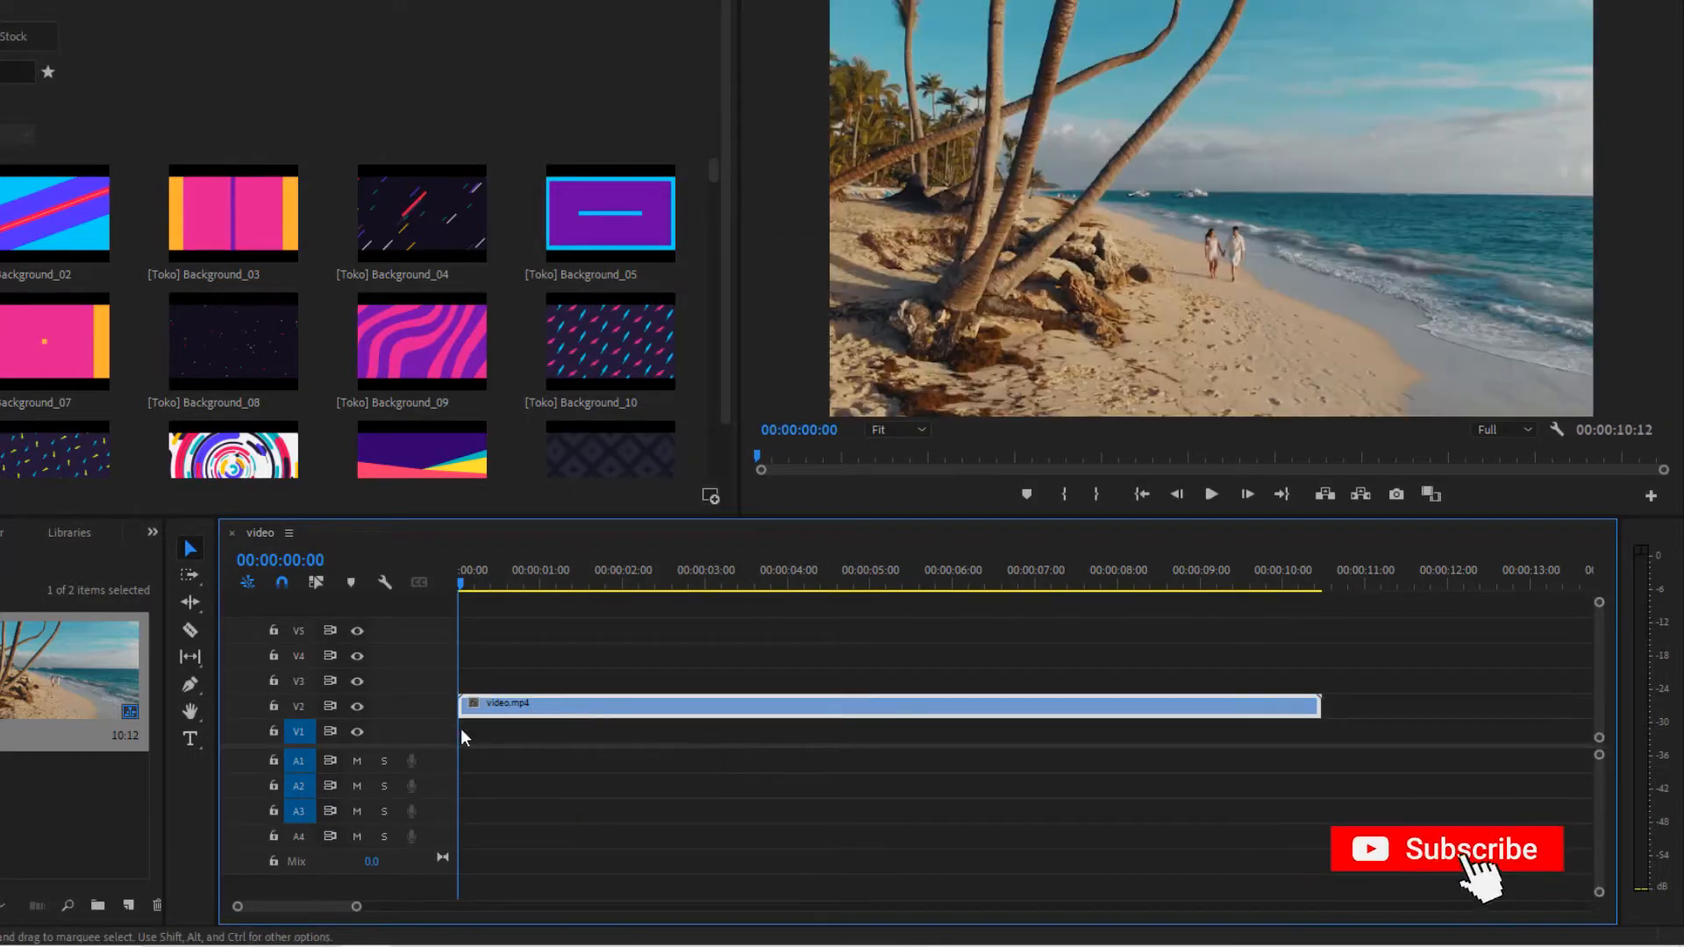
- Add a text layer reading "TRAVEL" over the video with the Type tool
click(188, 739)
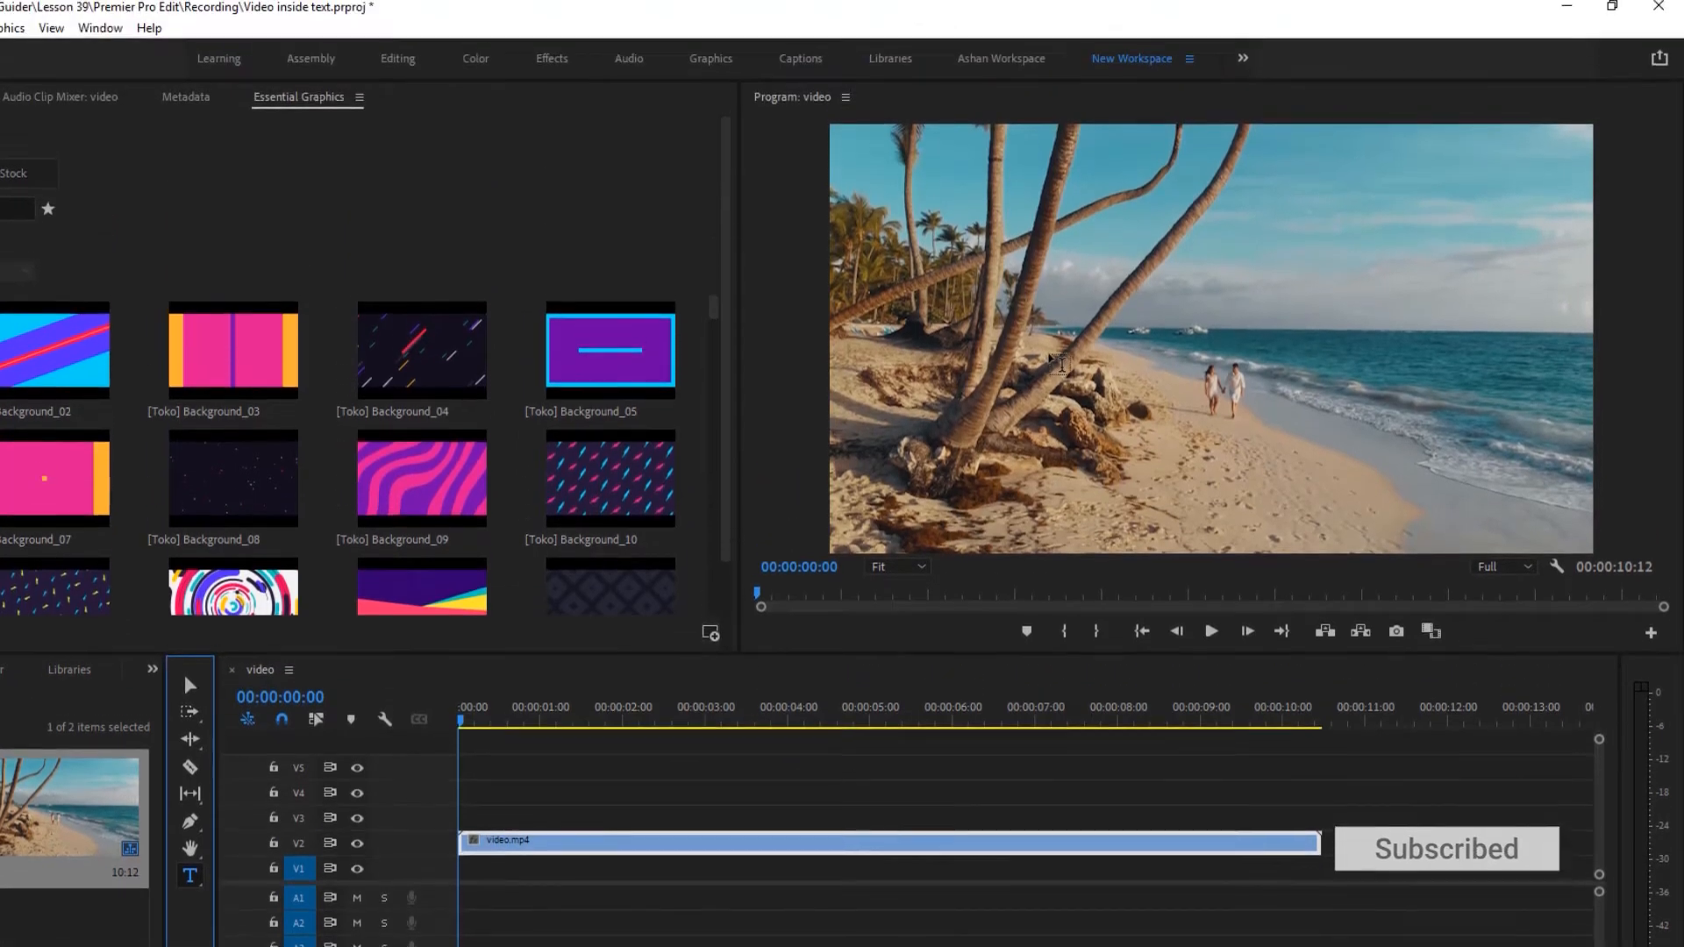
click(1055, 359)
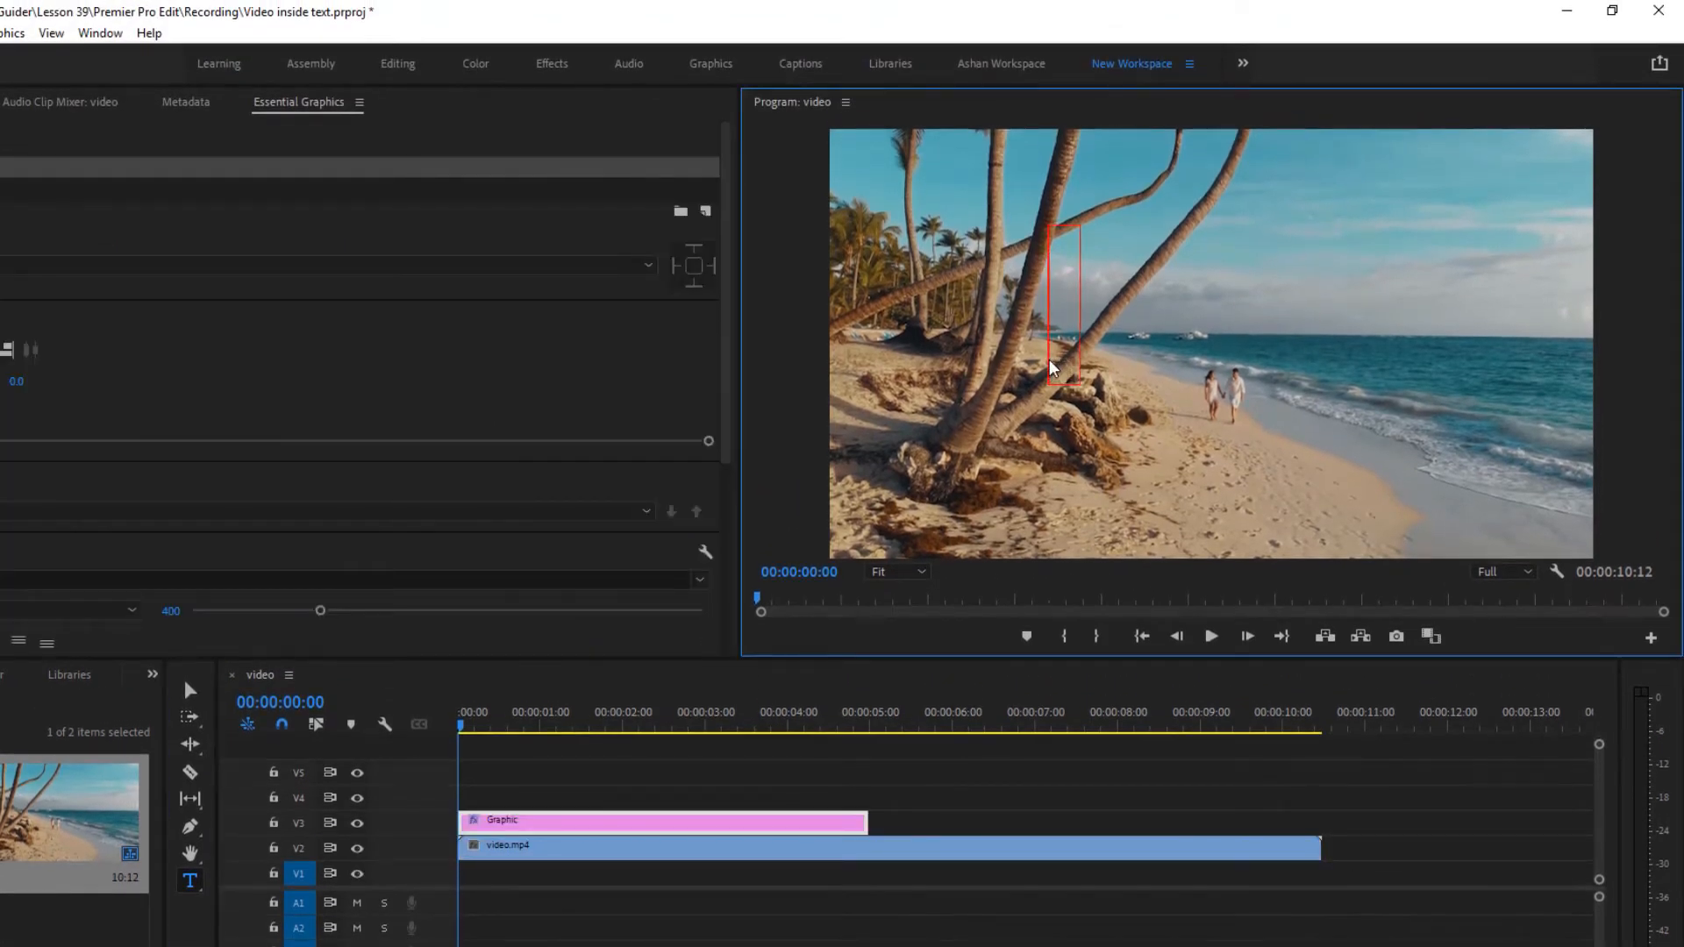
text(TRAVEL)
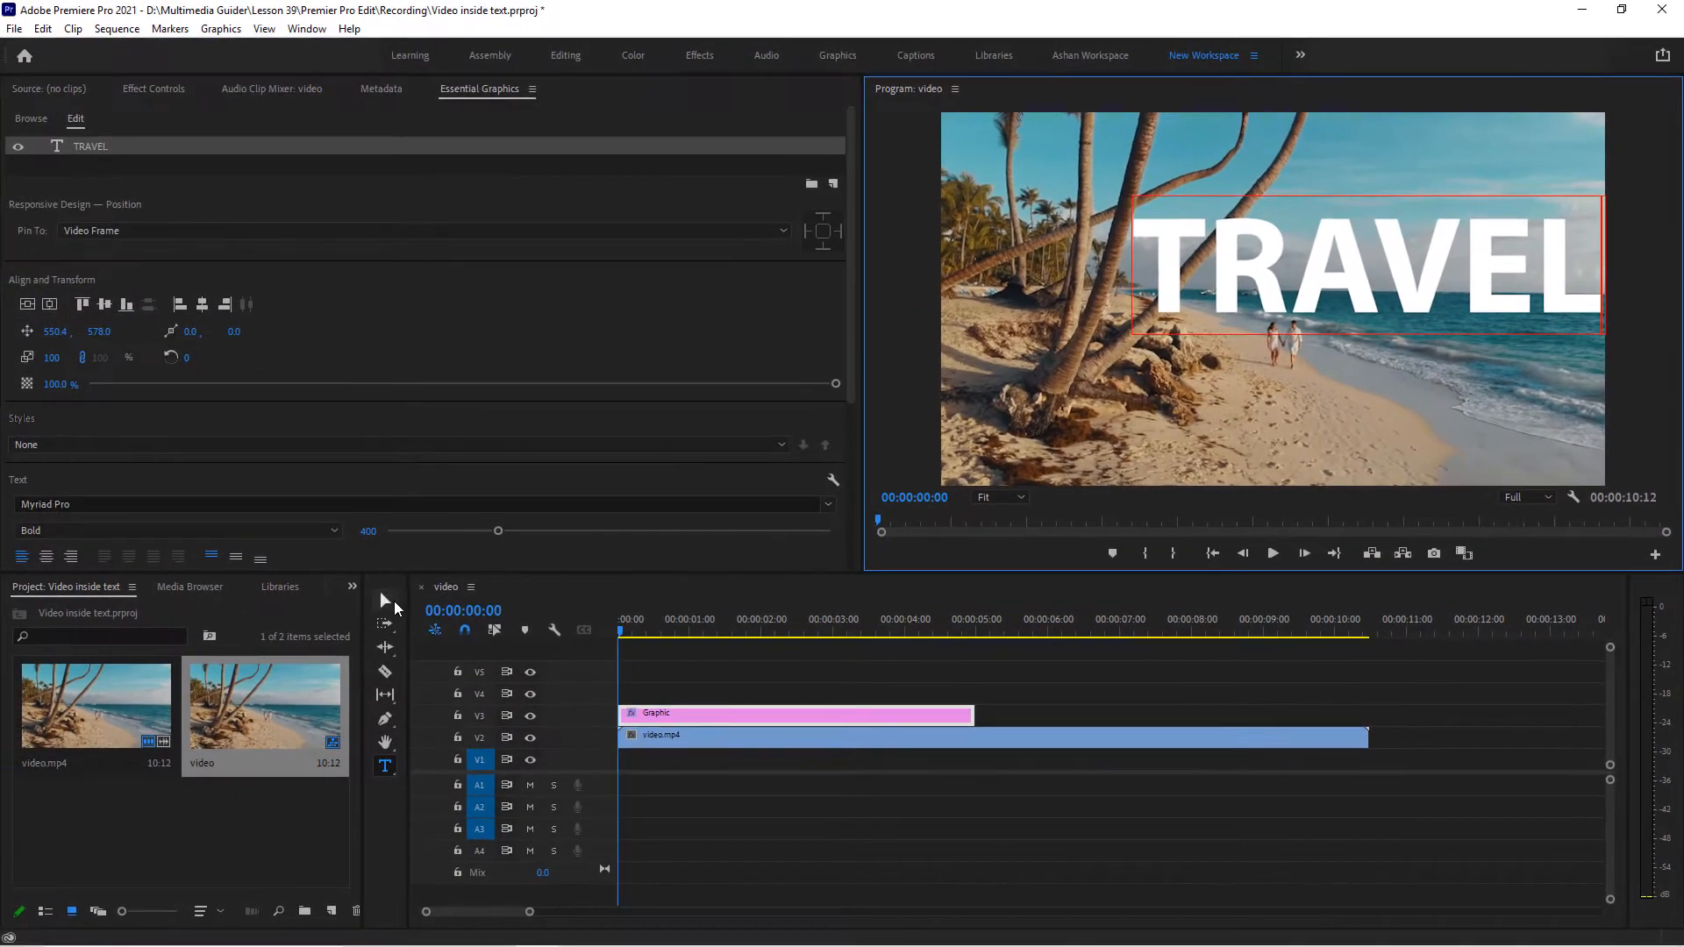
- Center the TRAVEL text horizontally and vertically in the frame and extend its clip to the end of video.mp4
click(385, 600)
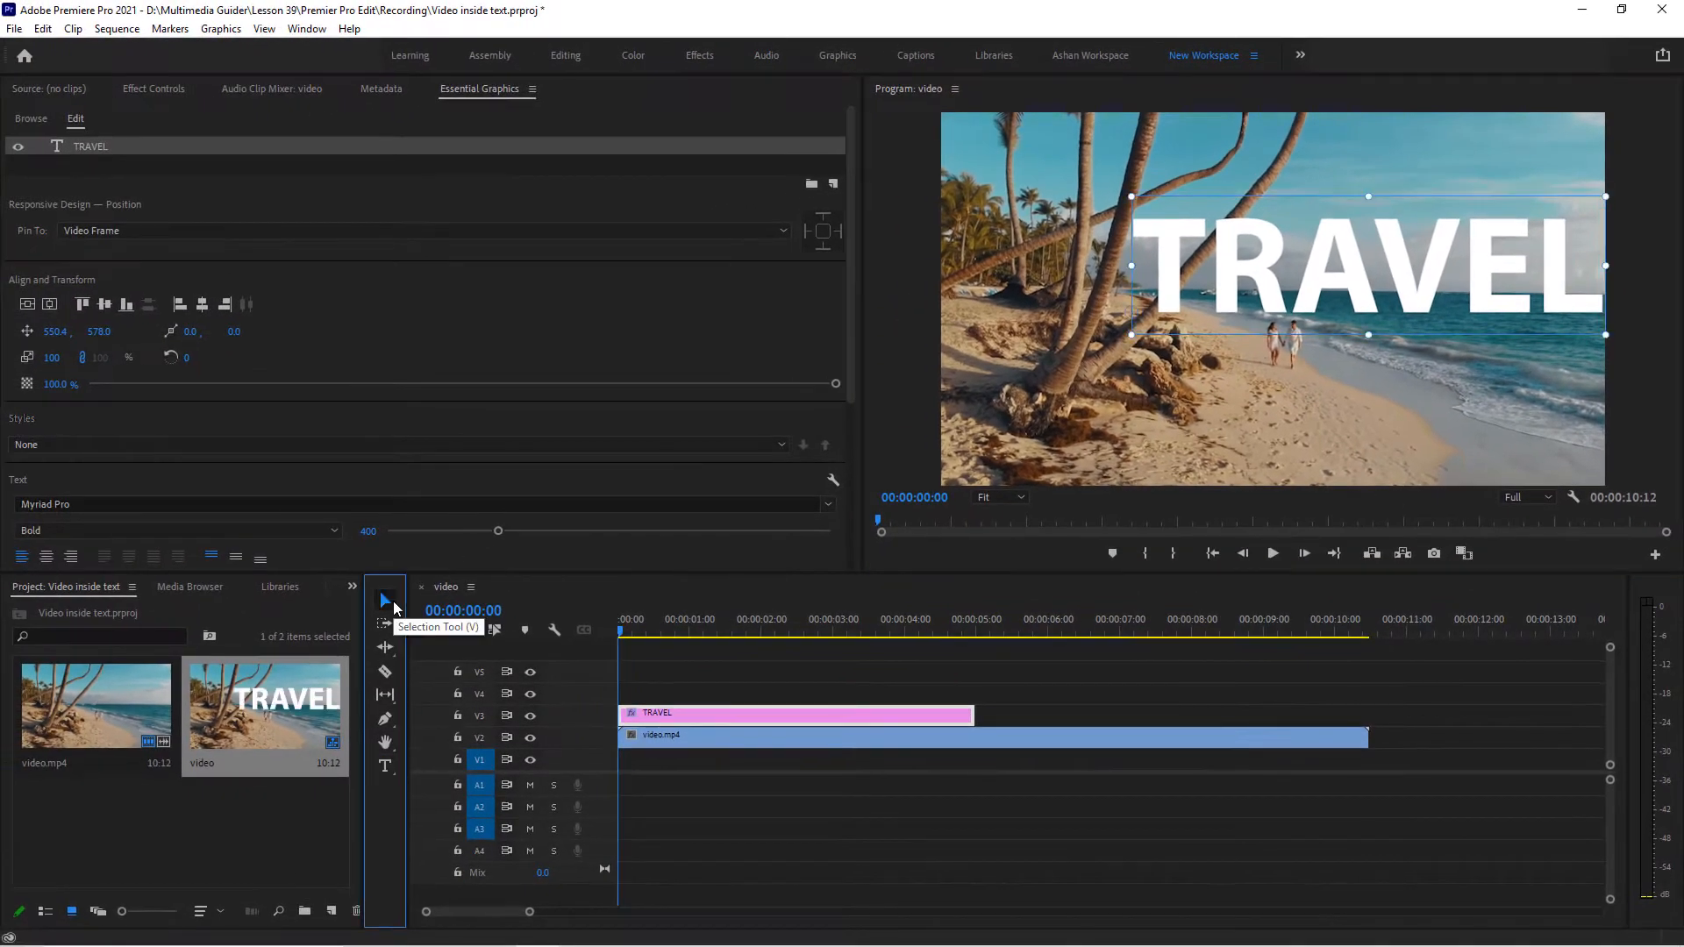
click(50, 303)
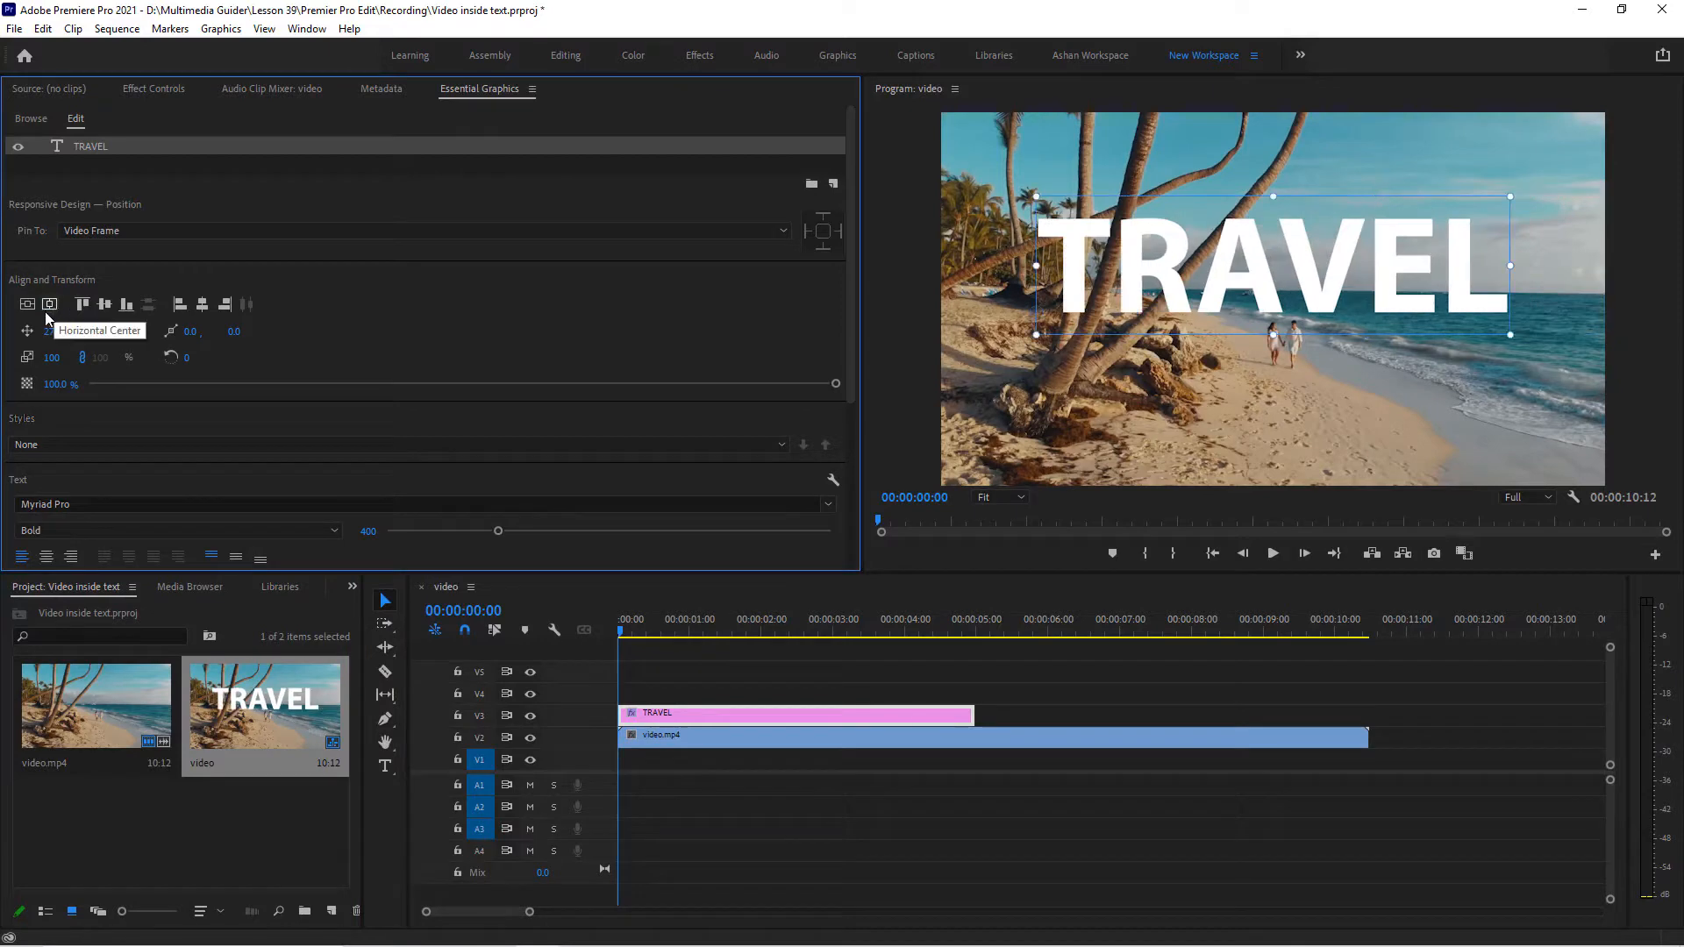
click(27, 304)
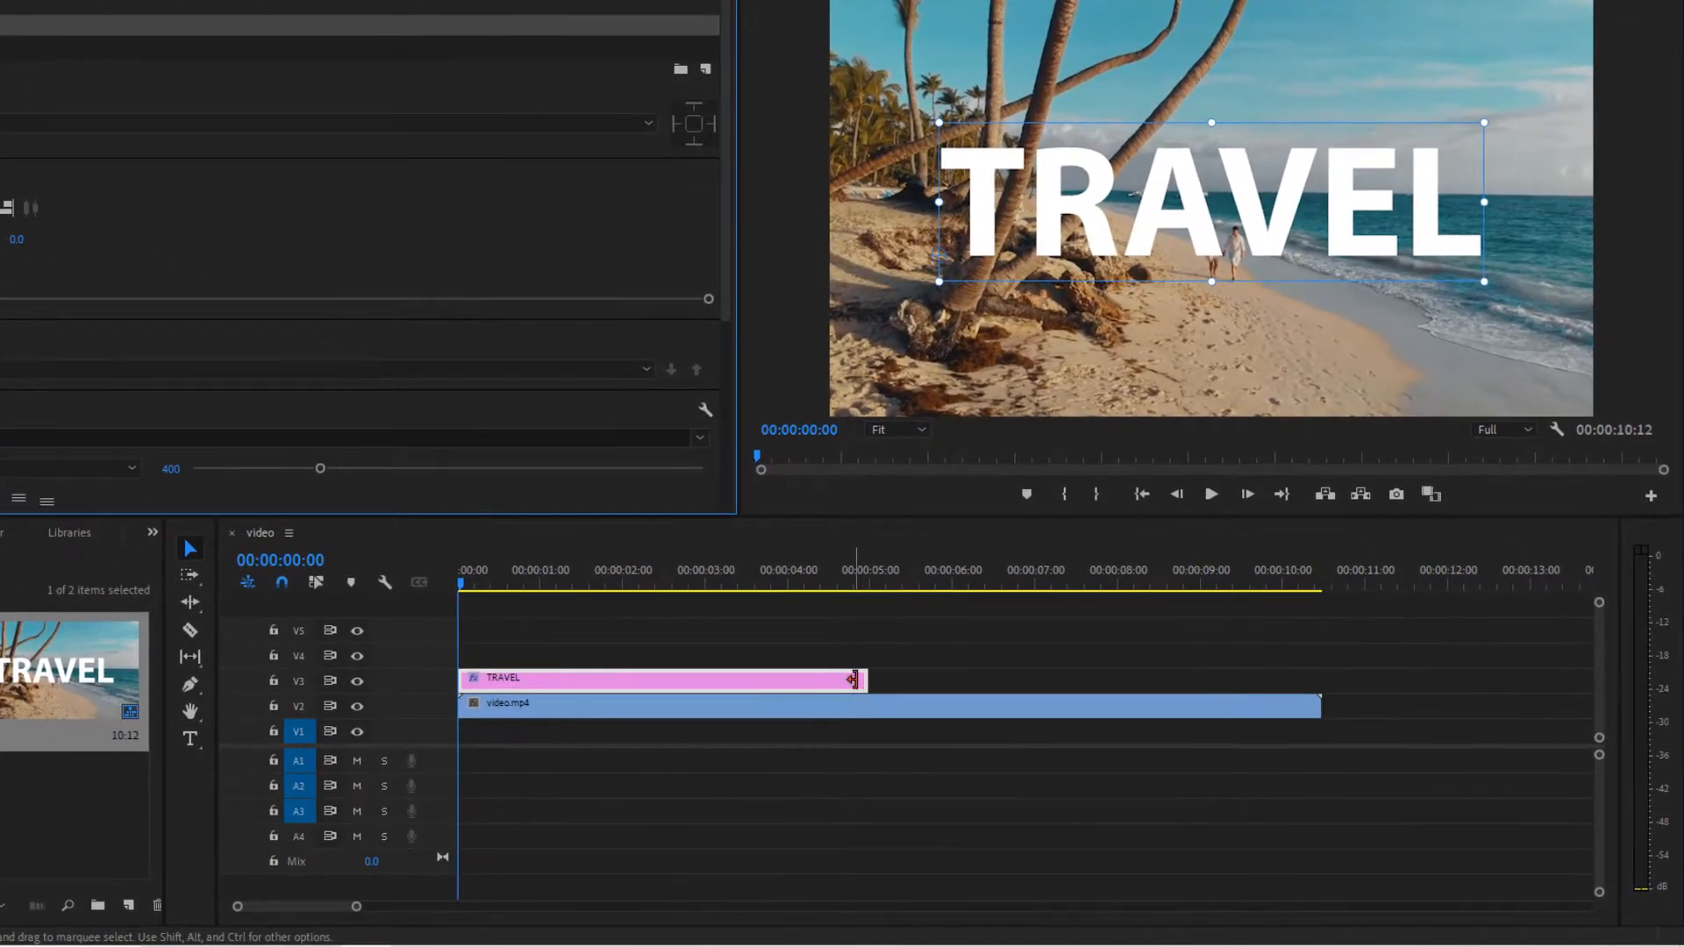
drag(861, 681, 1304, 697)
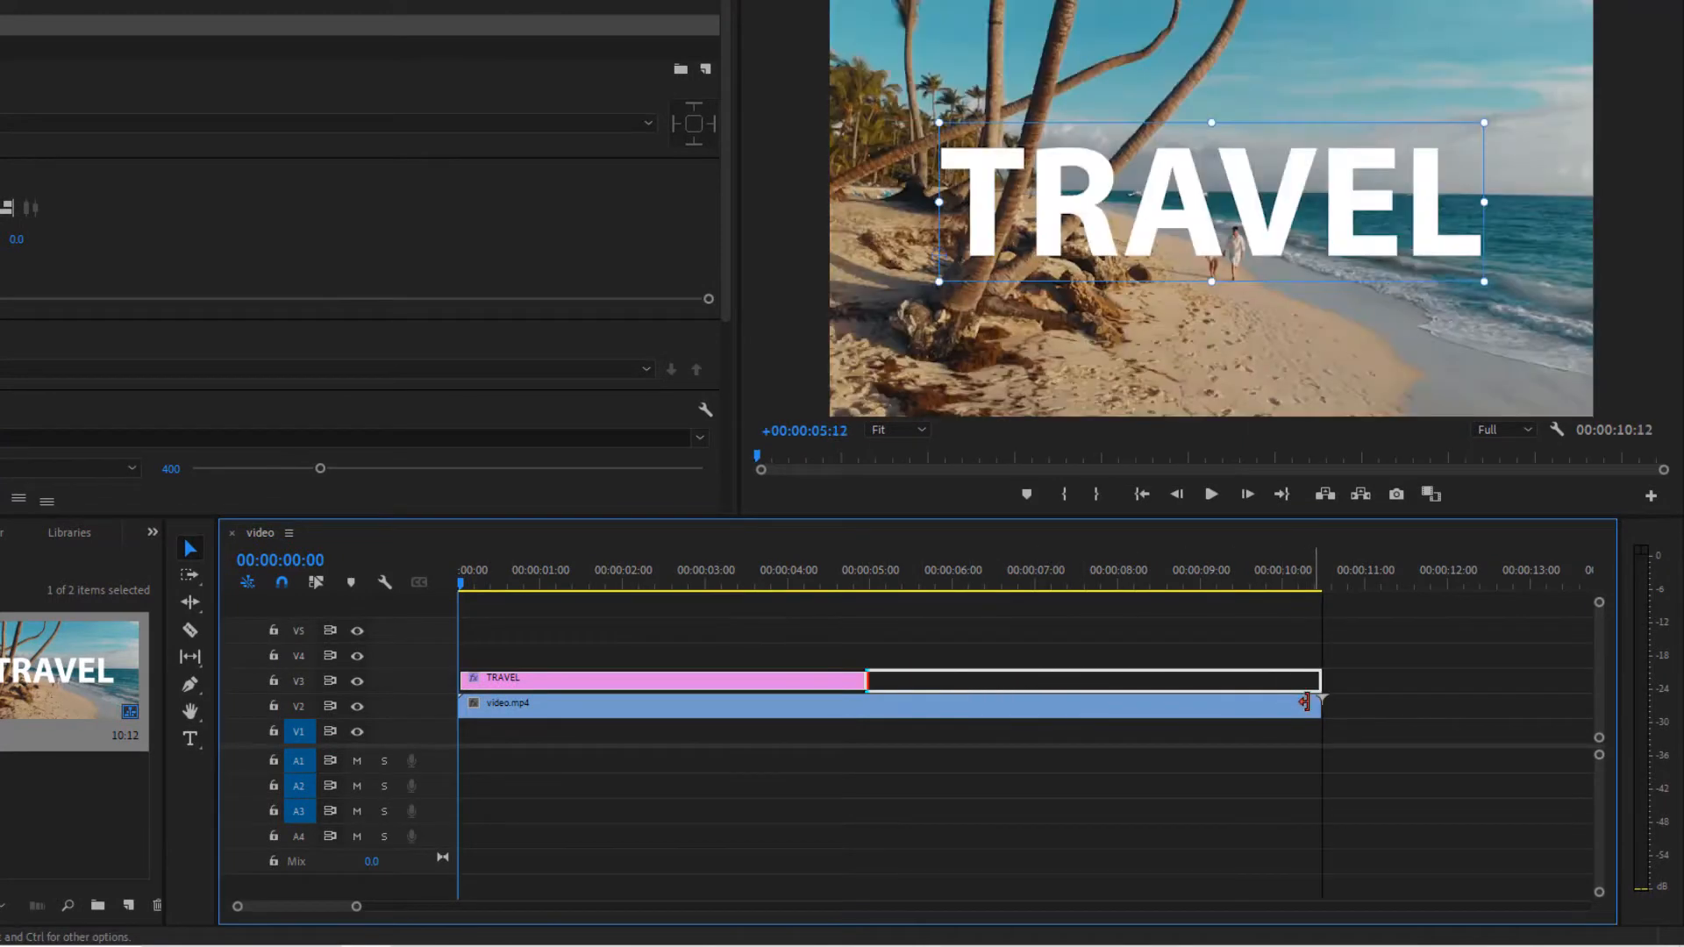
- Find the Track Matte Key effect and apply it to the video.mp4 clip on V2
click(1049, 712)
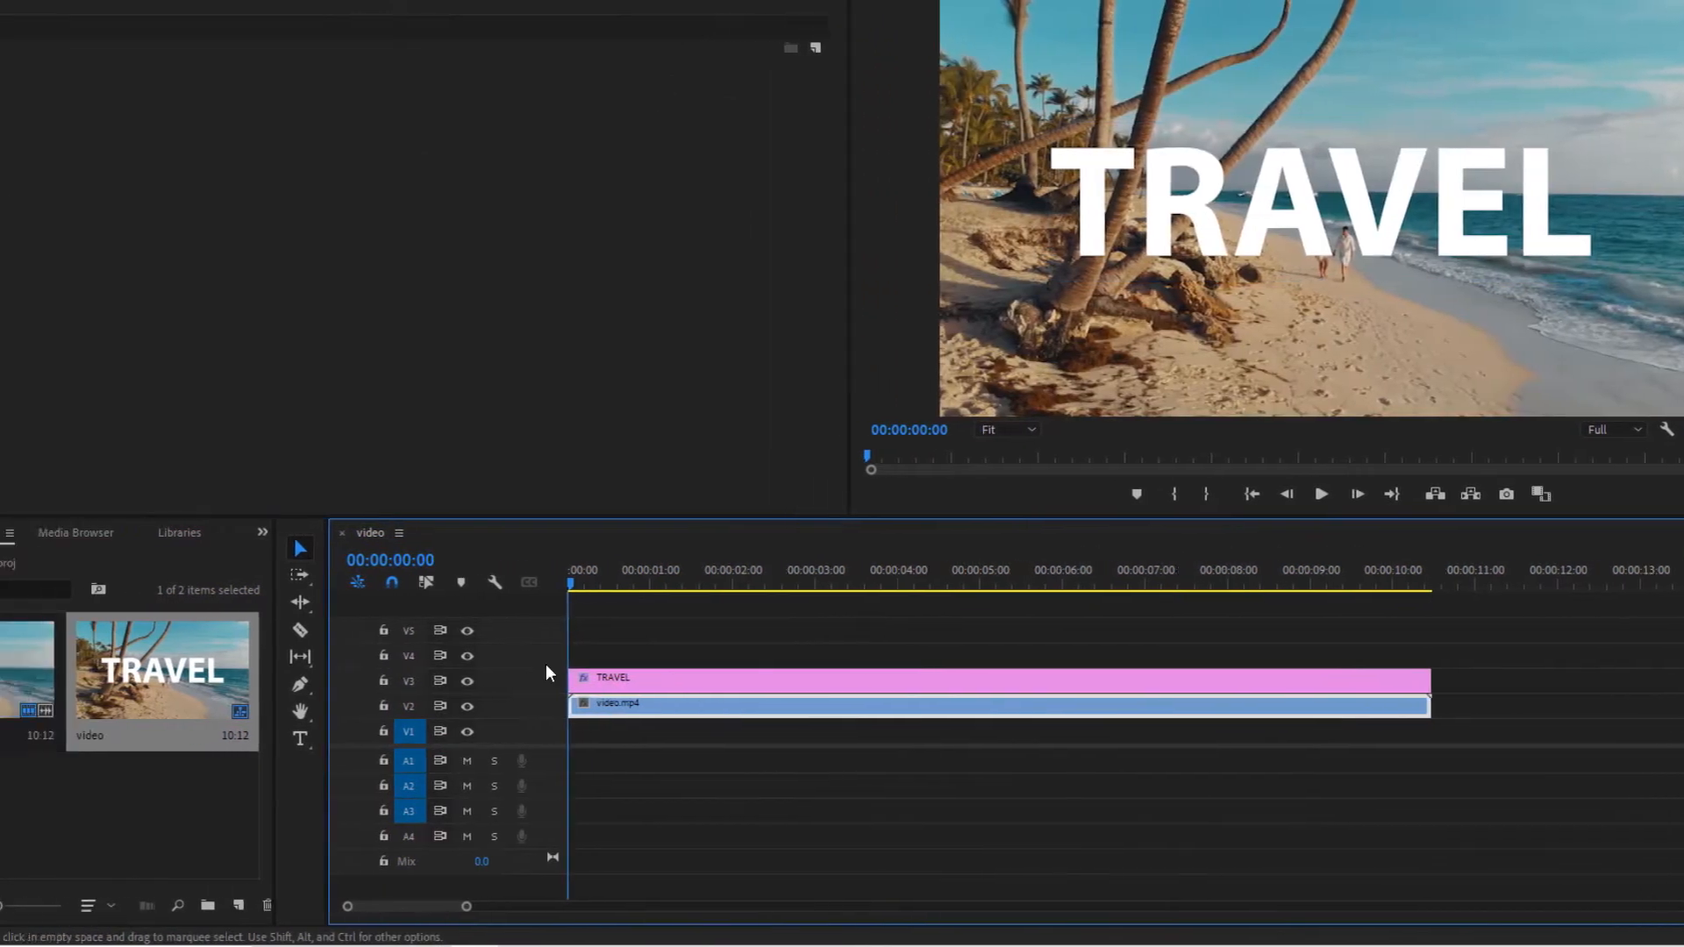
click(407, 539)
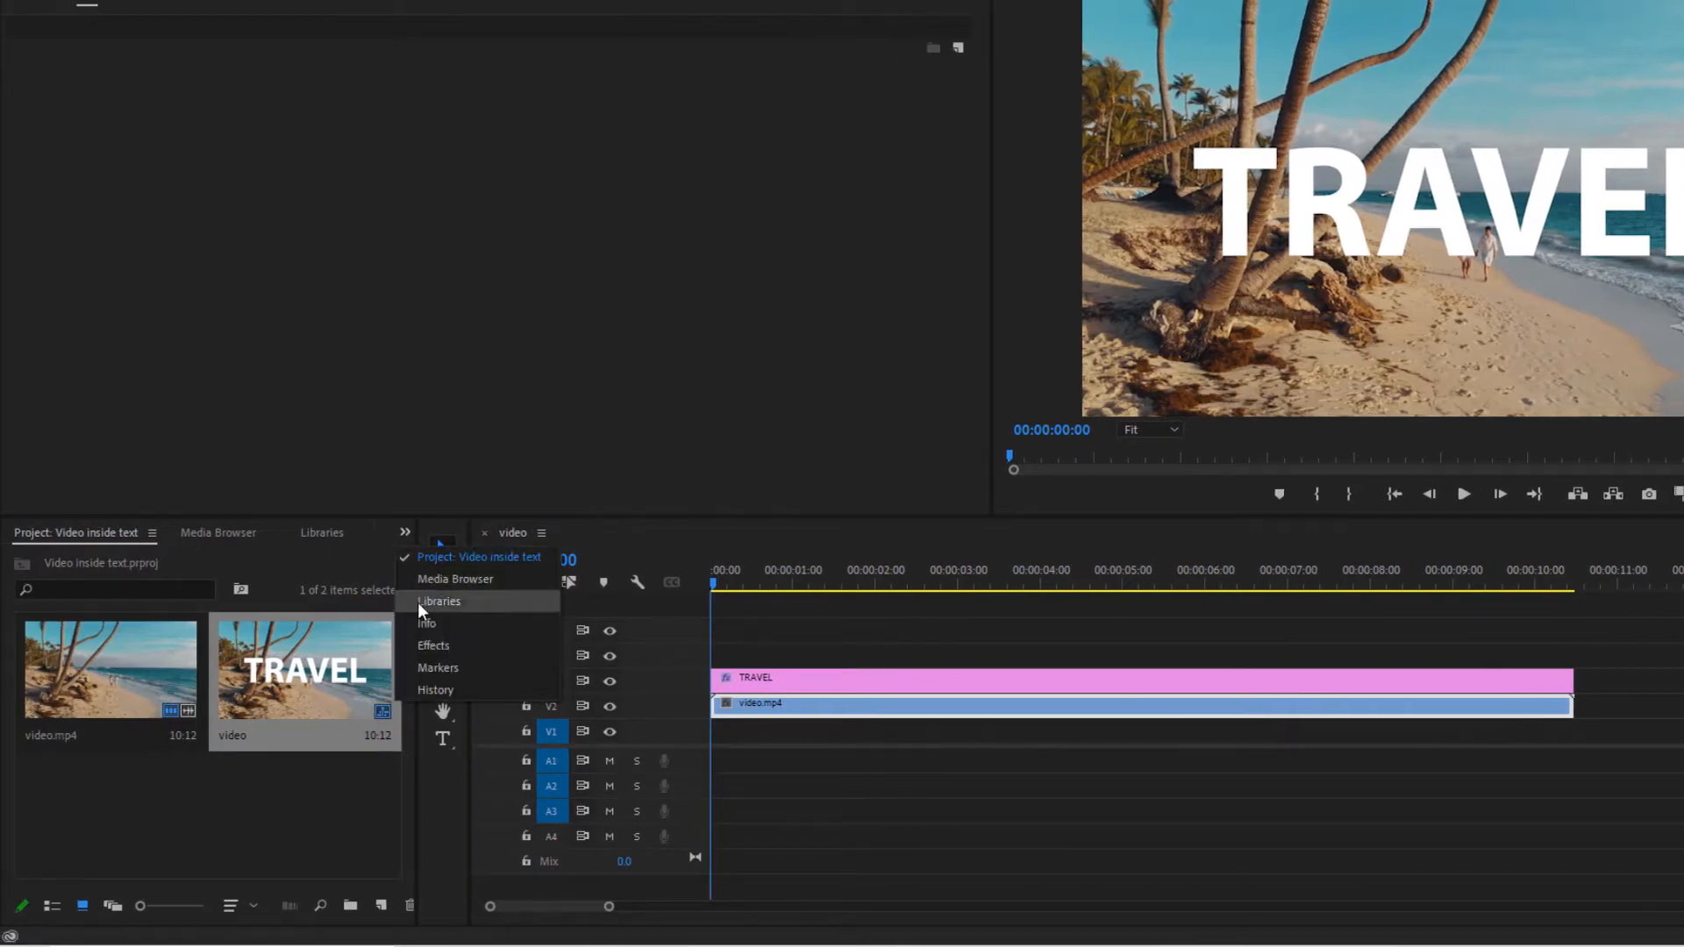
click(428, 643)
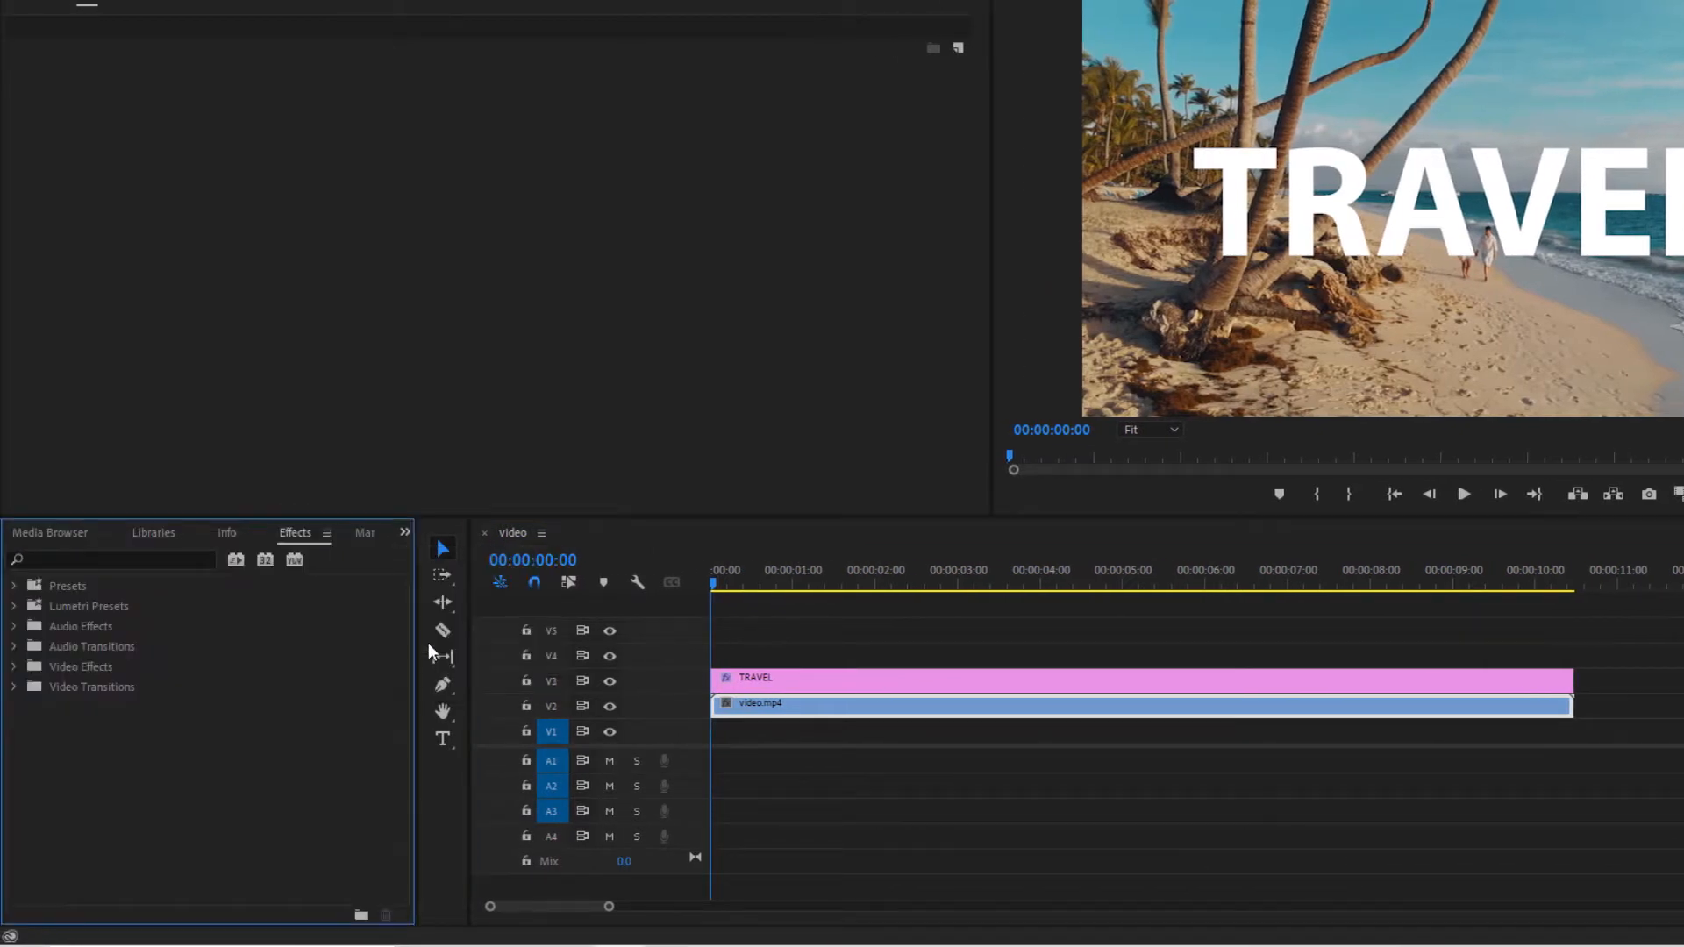
click(139, 561)
text(track)
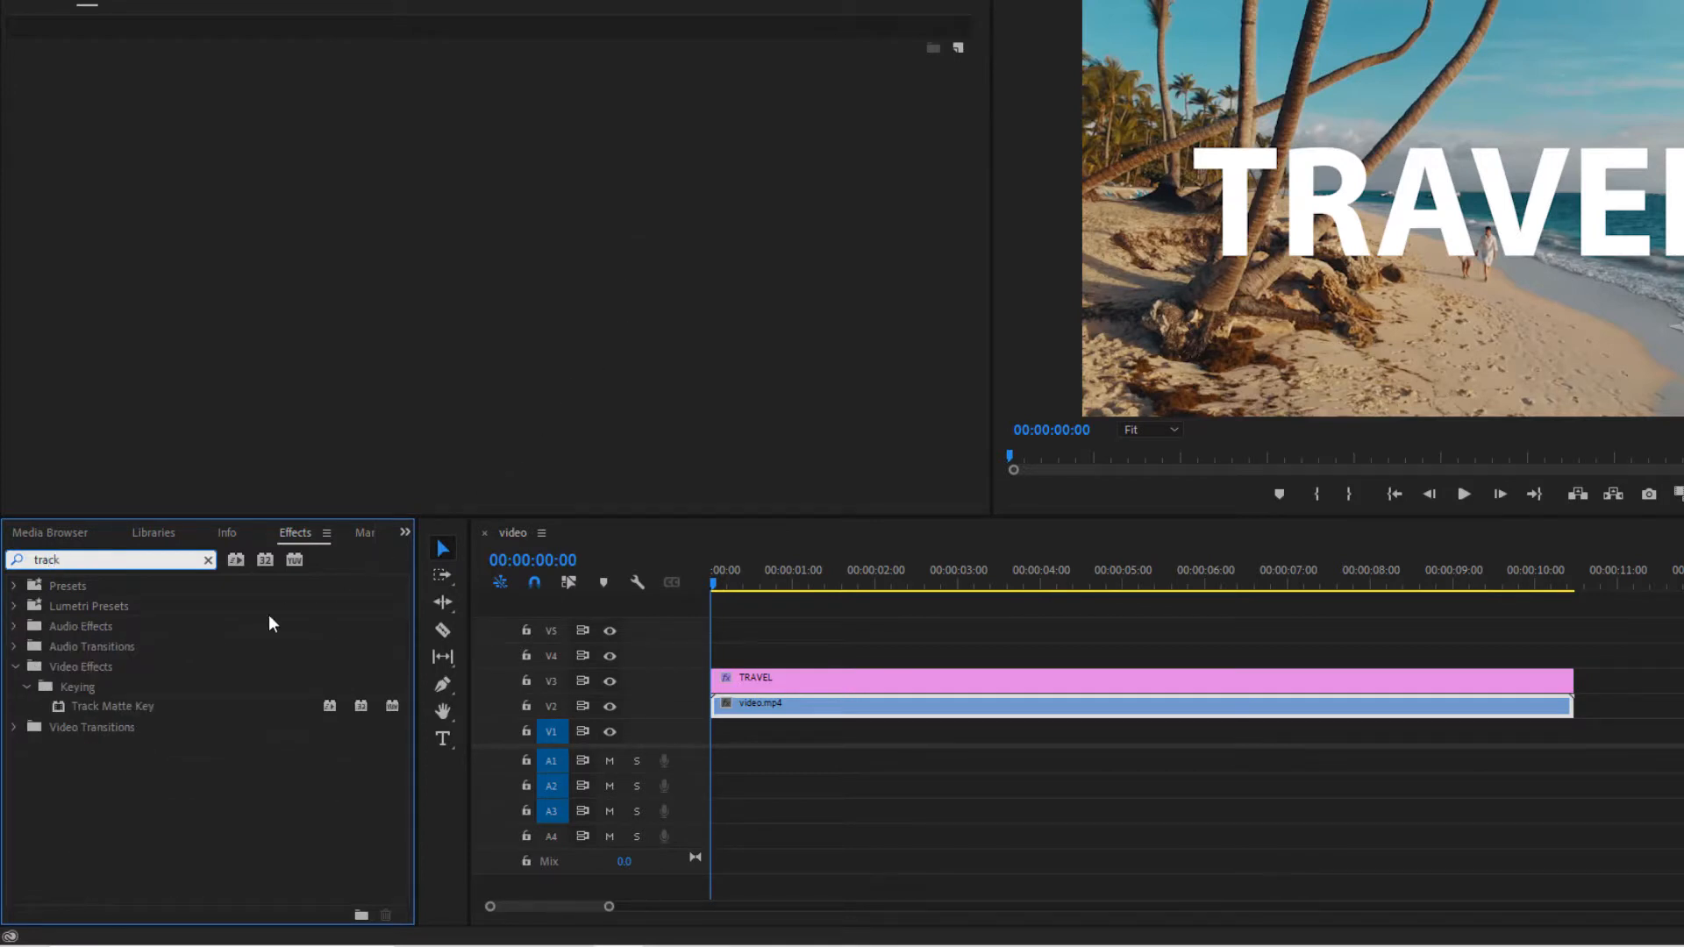
drag(135, 703, 785, 704)
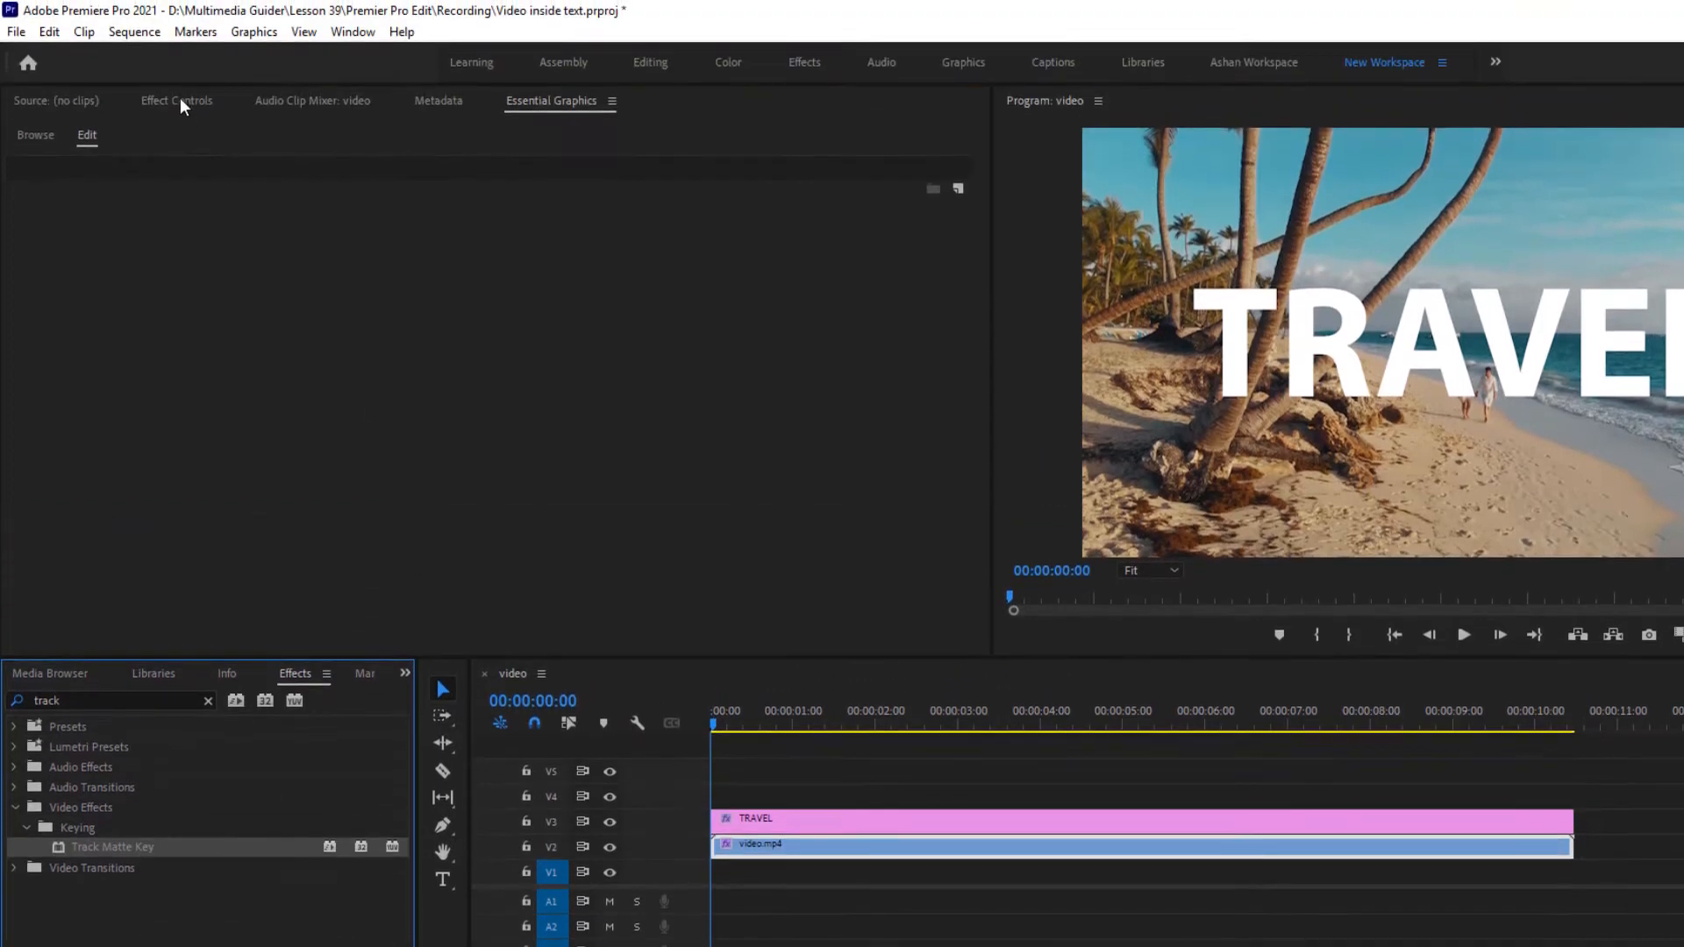
- Set the Track Matte Key's matte to Video 3 on the video.mp4 clip
click(180, 98)
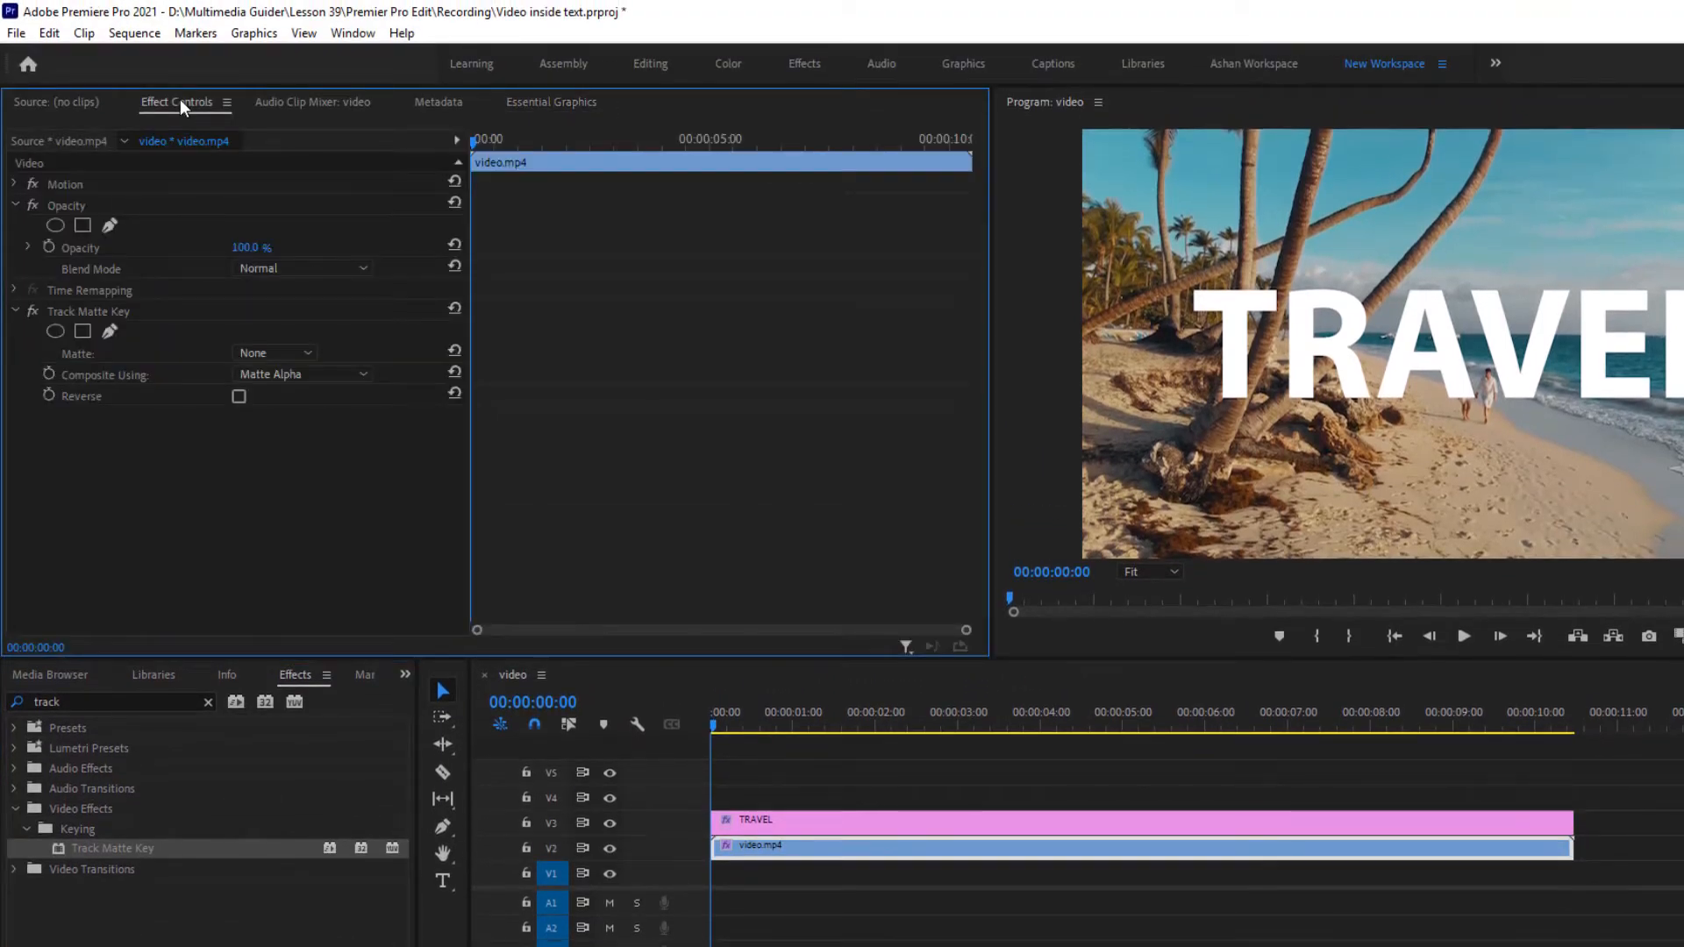
click(249, 353)
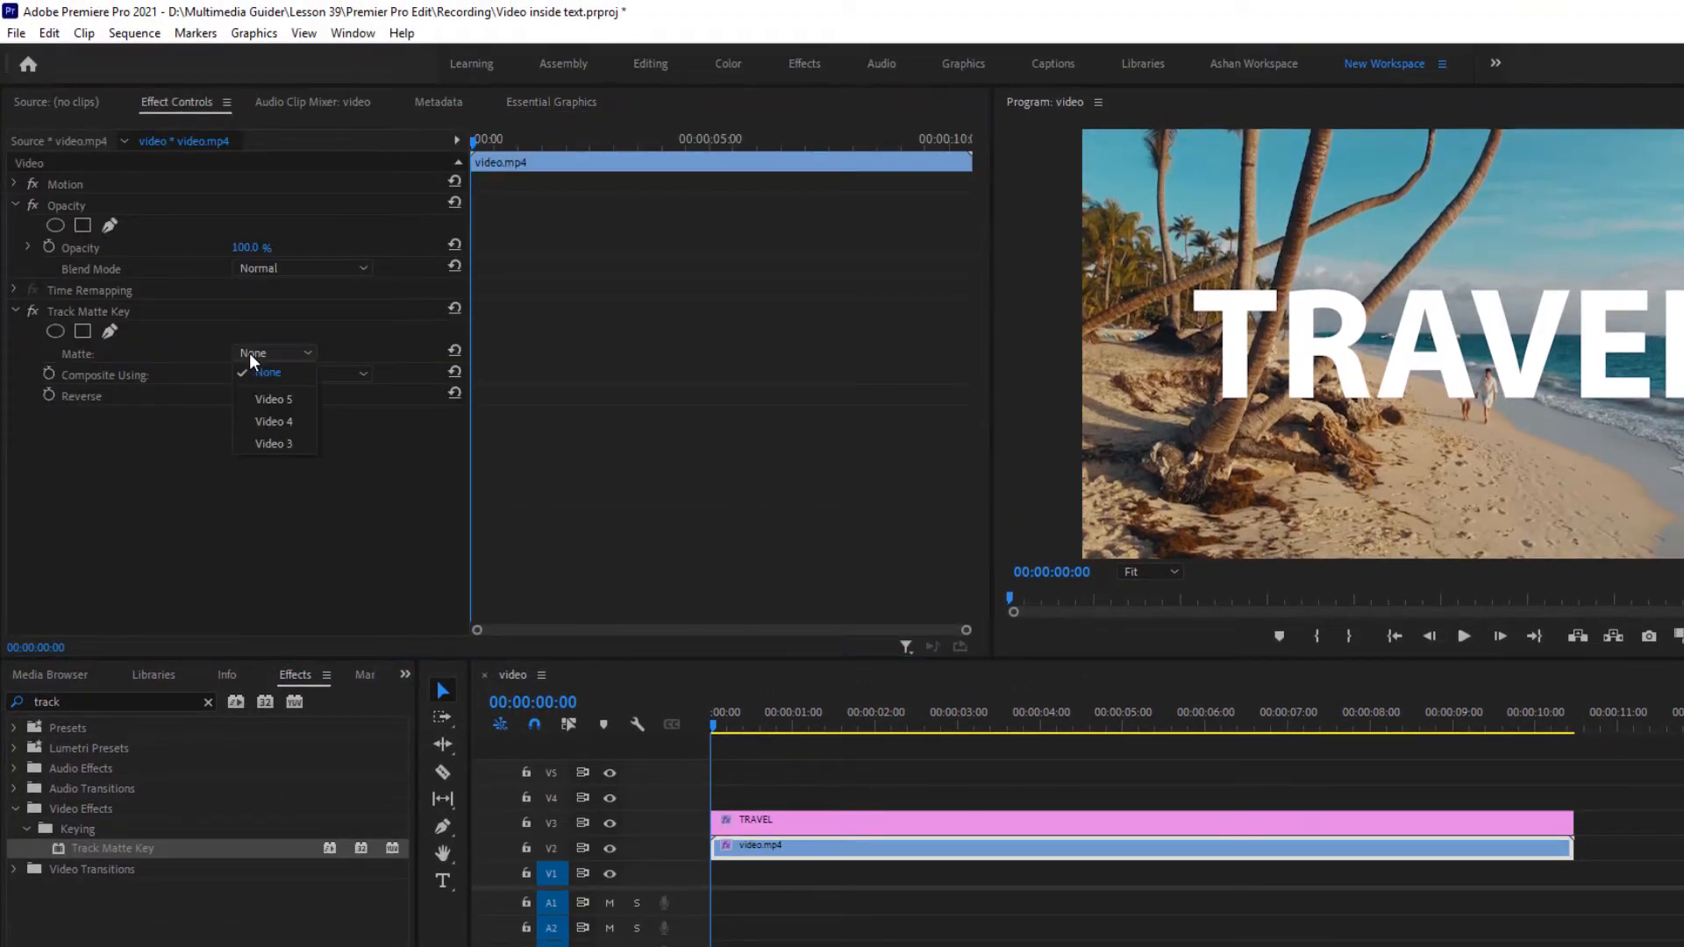
click(274, 444)
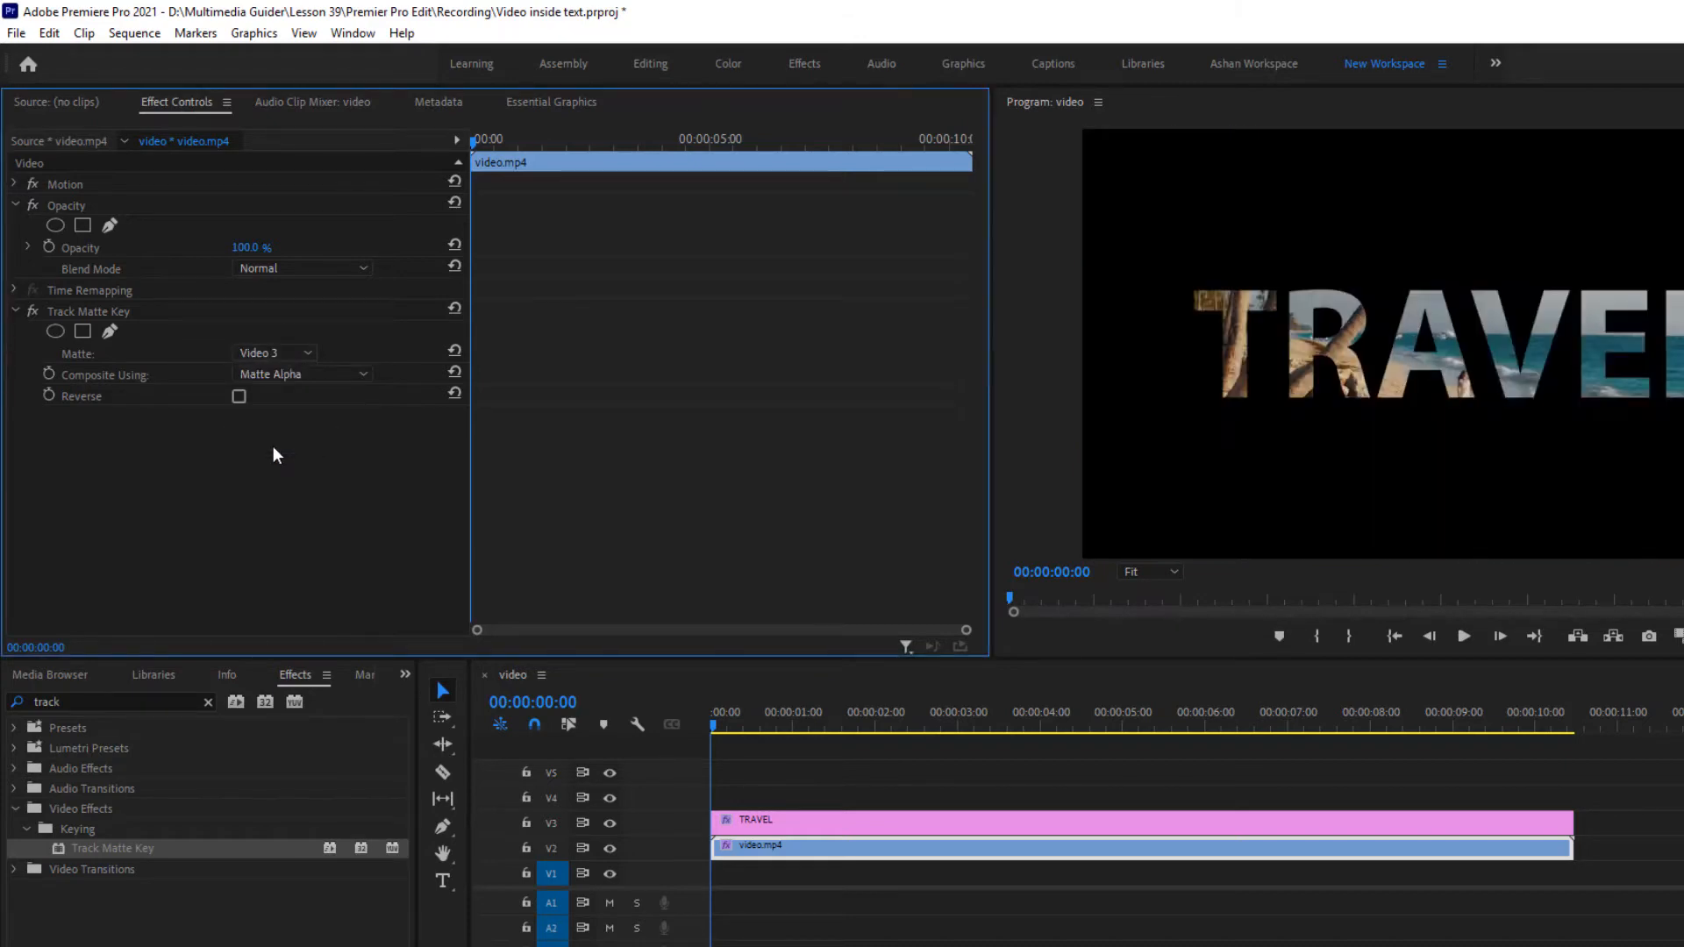
- Play the first seconds of the sequence to check the text matte, and return the playhead to the start
click(897, 824)
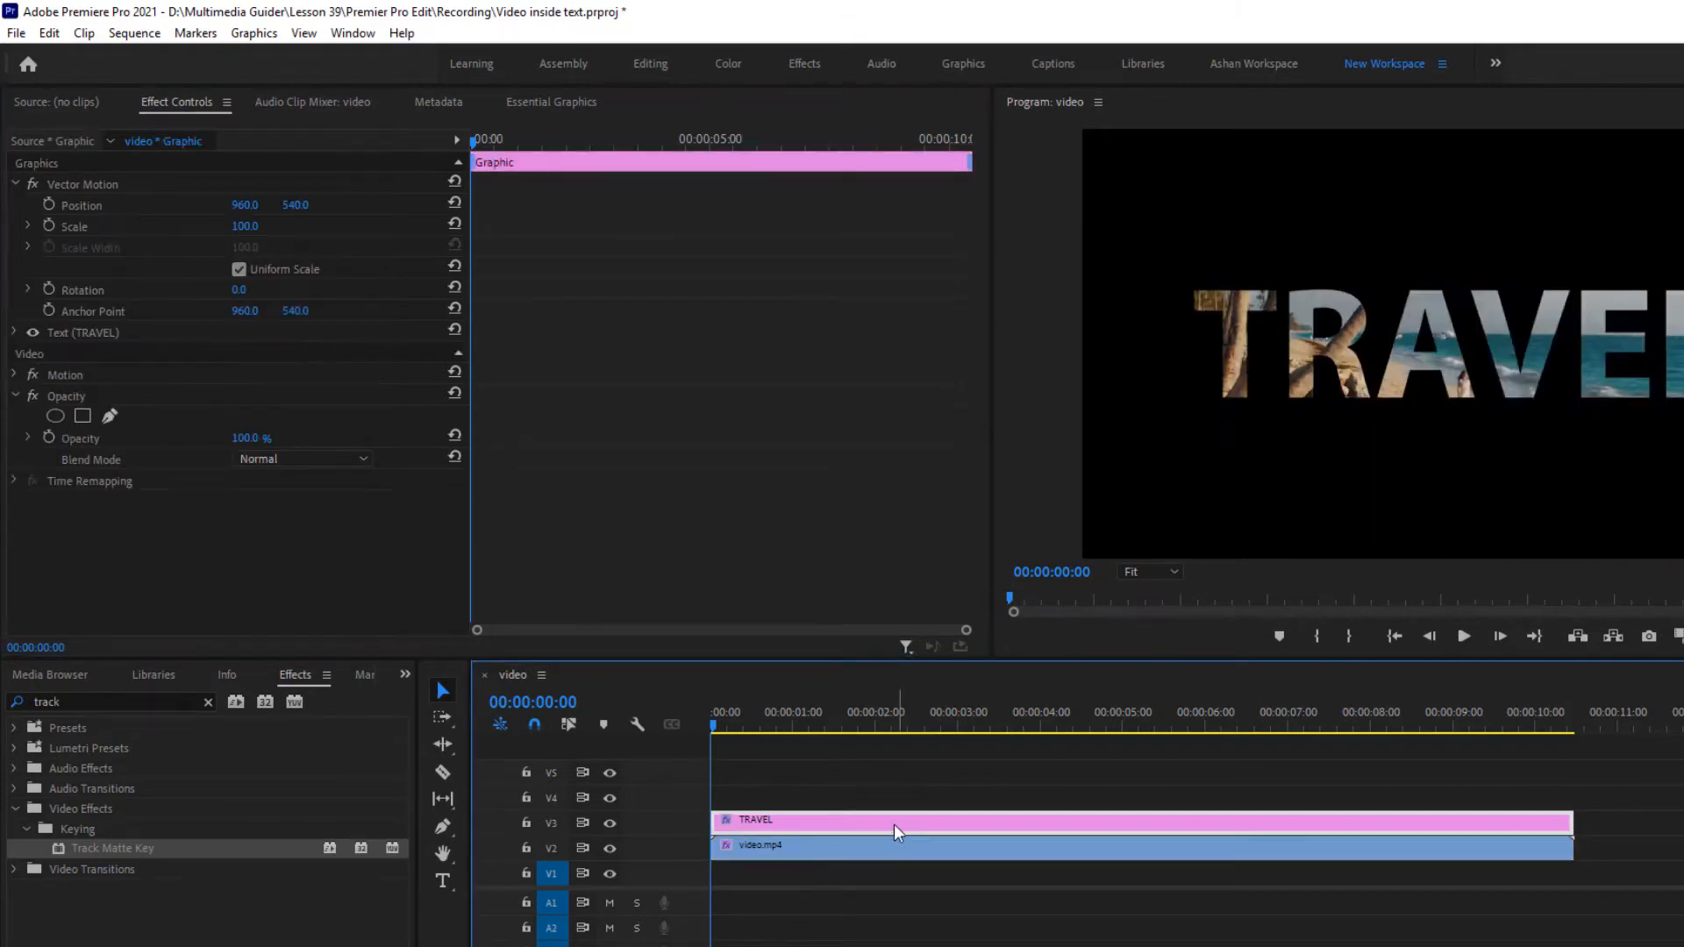
key(space)
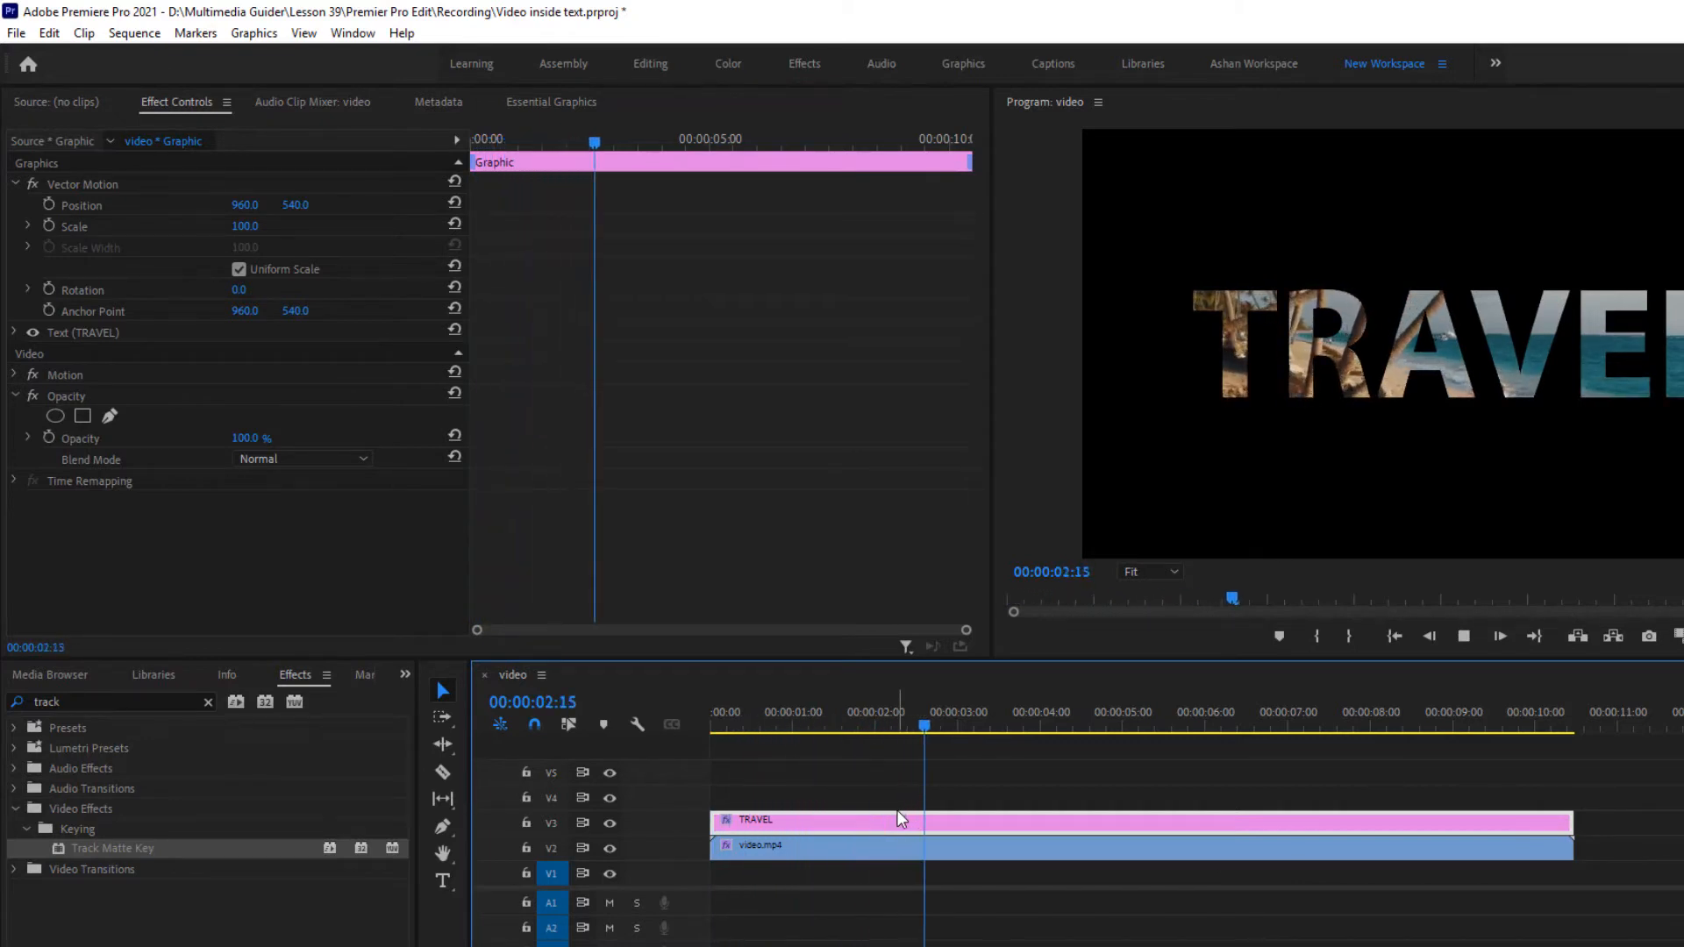
key(space)
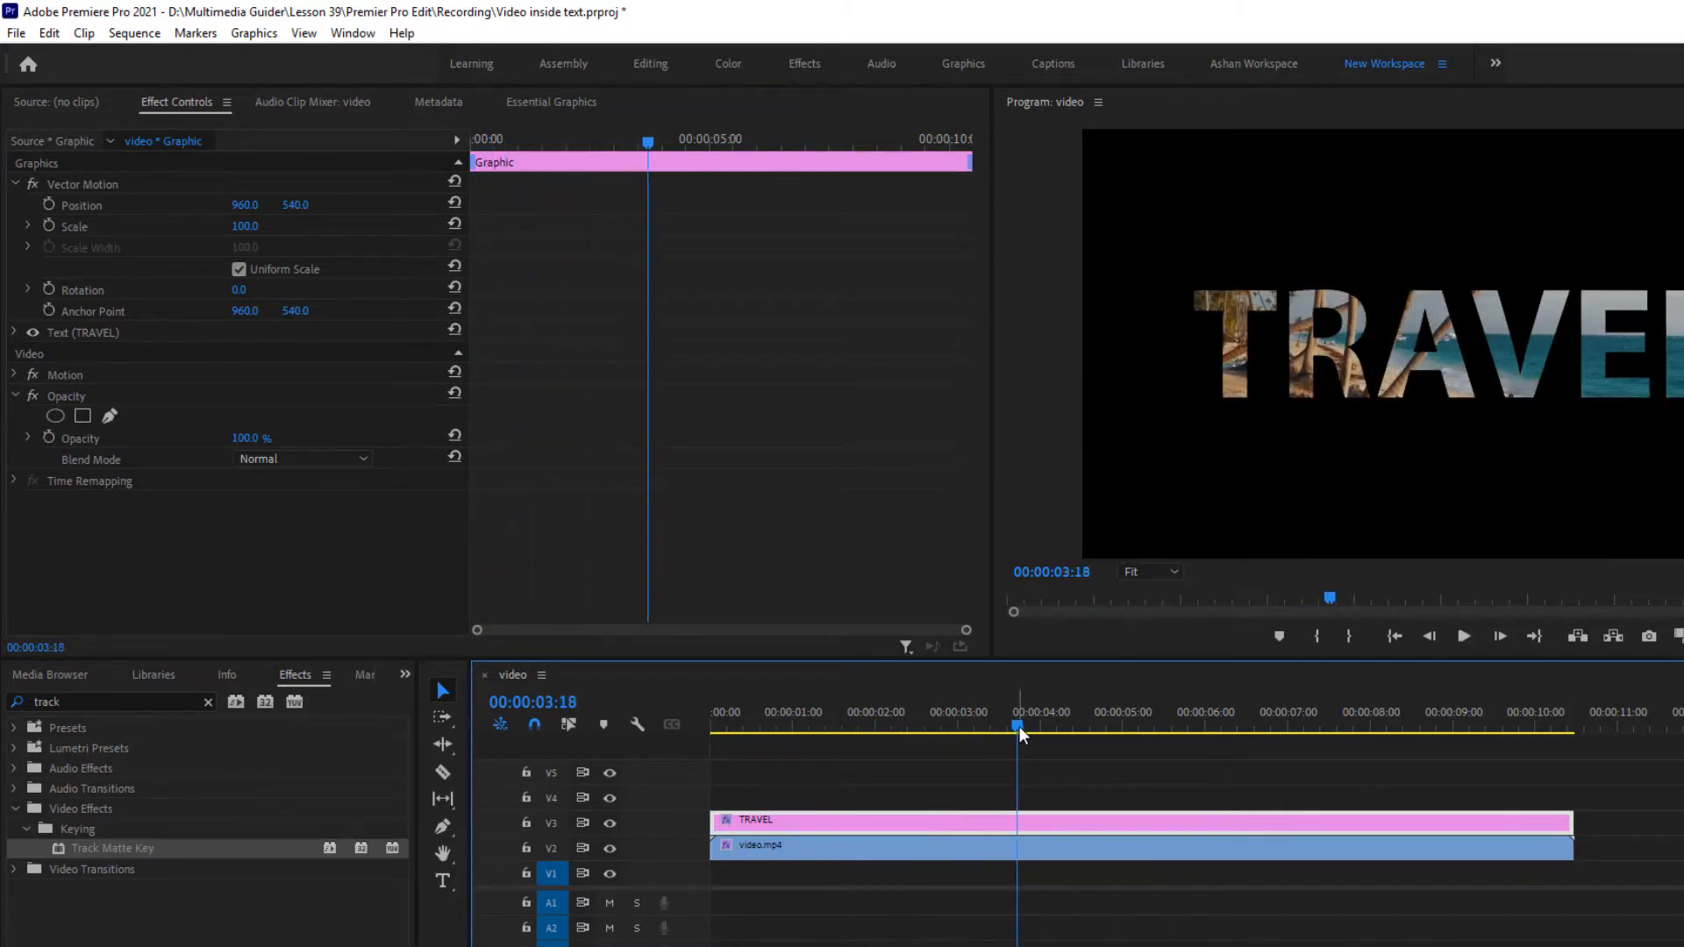
drag(1019, 727, 691, 738)
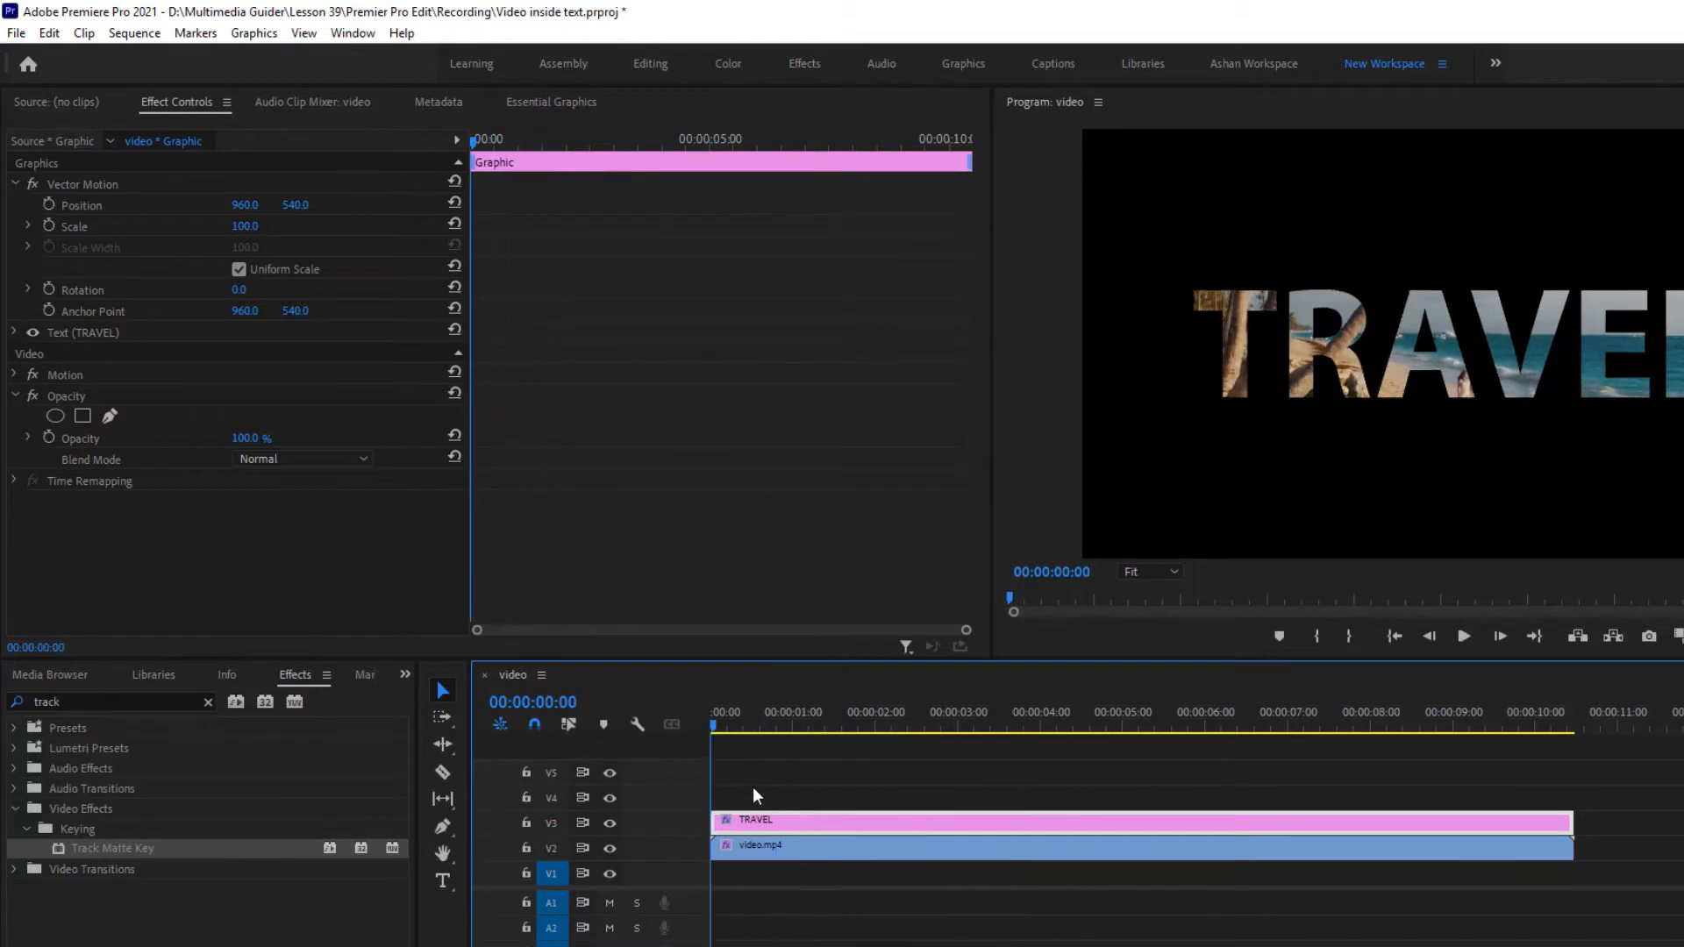
- Duplicate the TRAVEL clip onto track V4 above the original and select the copy's text layer for editing
drag(846, 822, 837, 800)
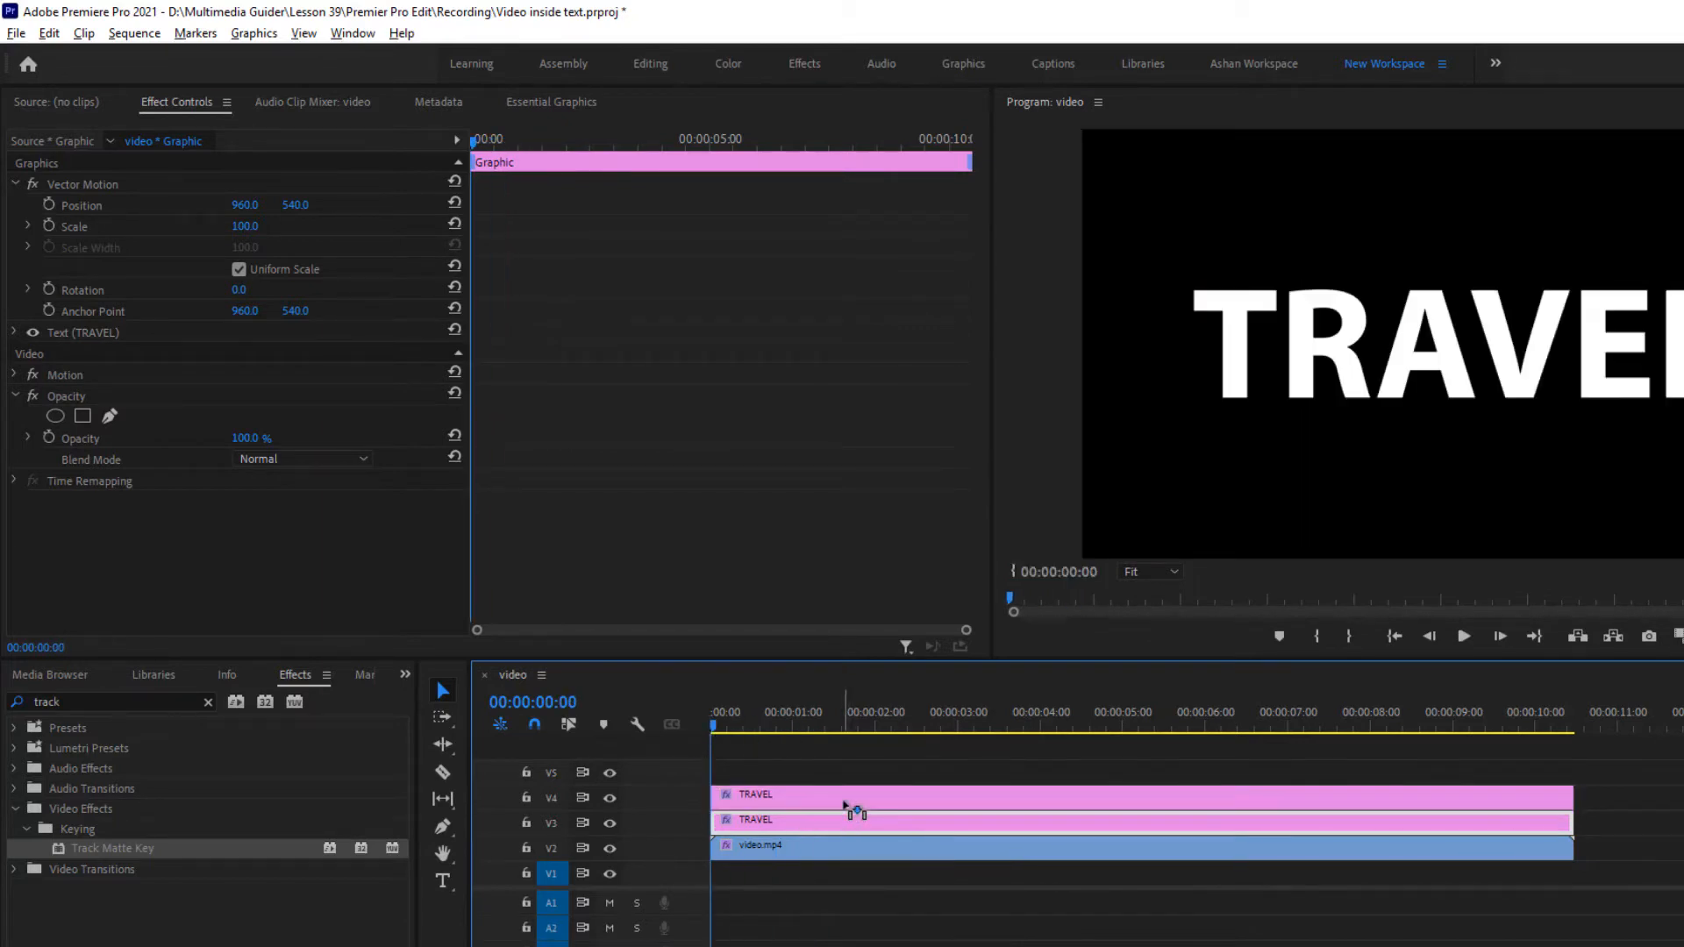
click(829, 797)
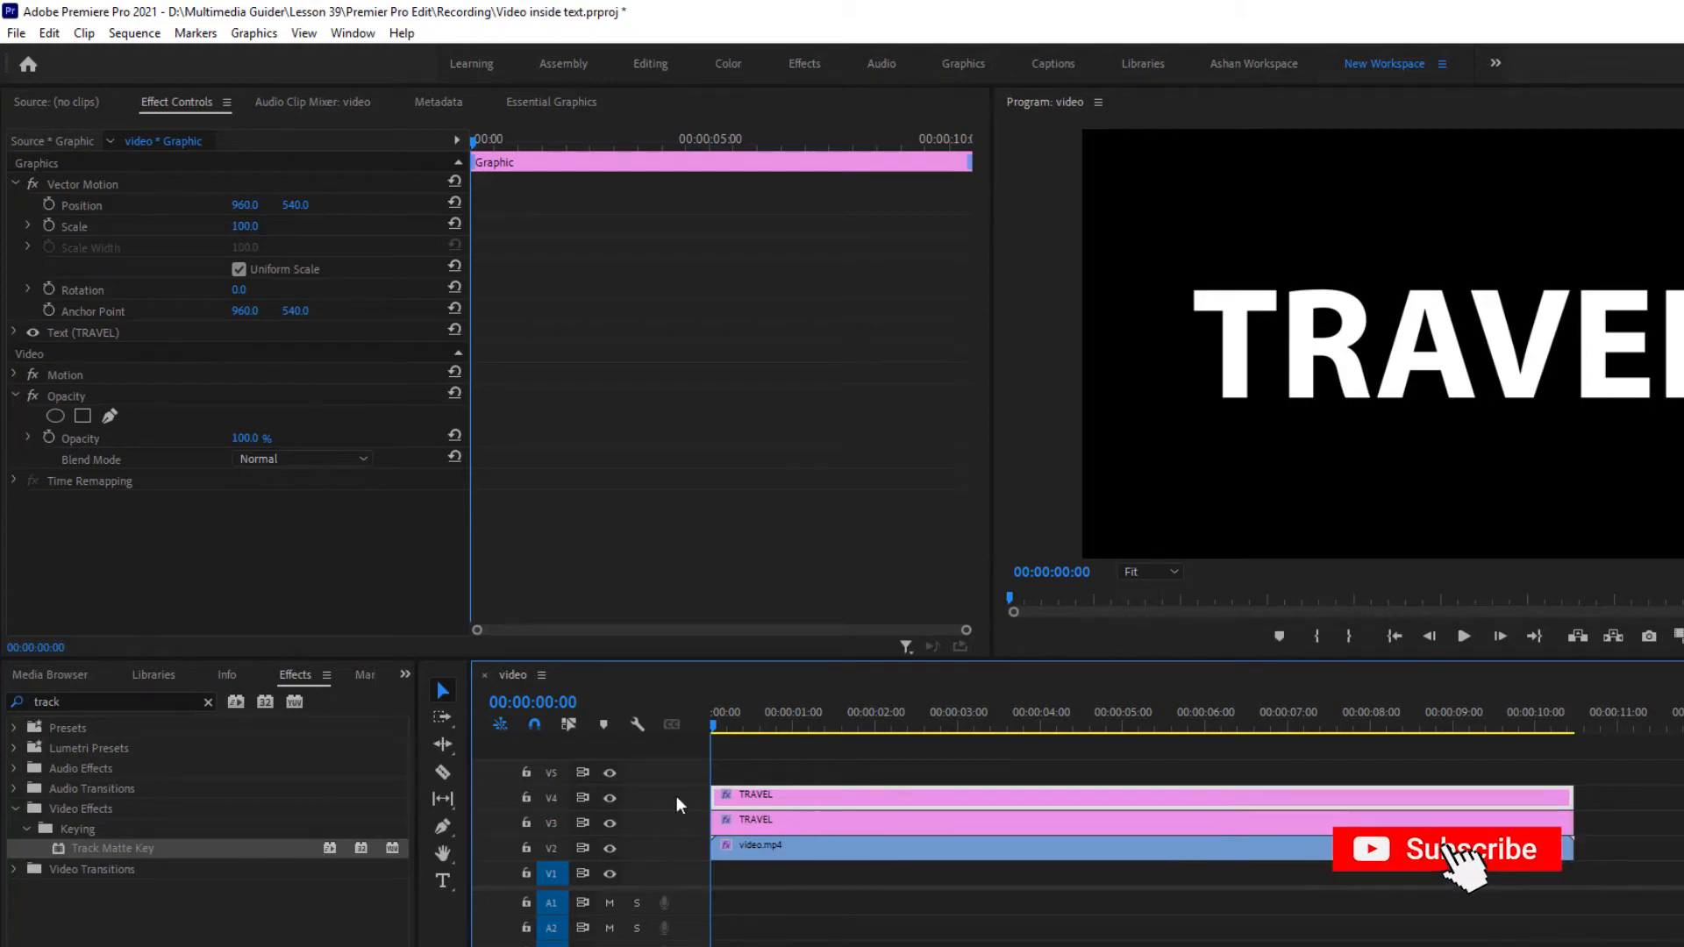
click(519, 106)
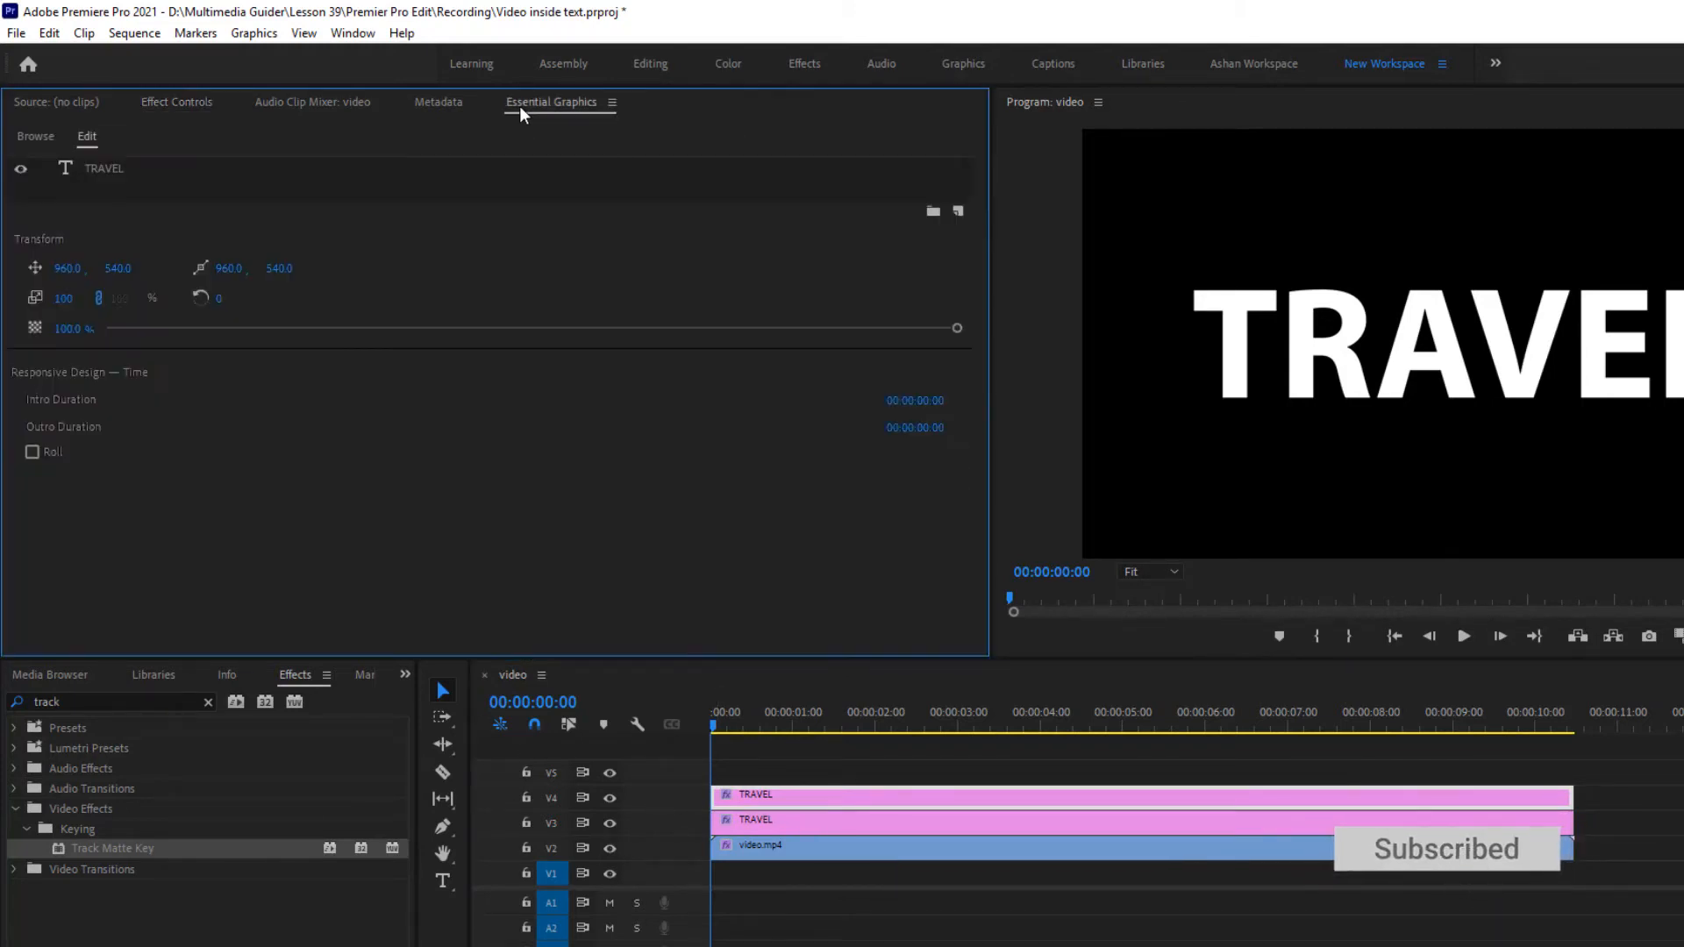
click(102, 170)
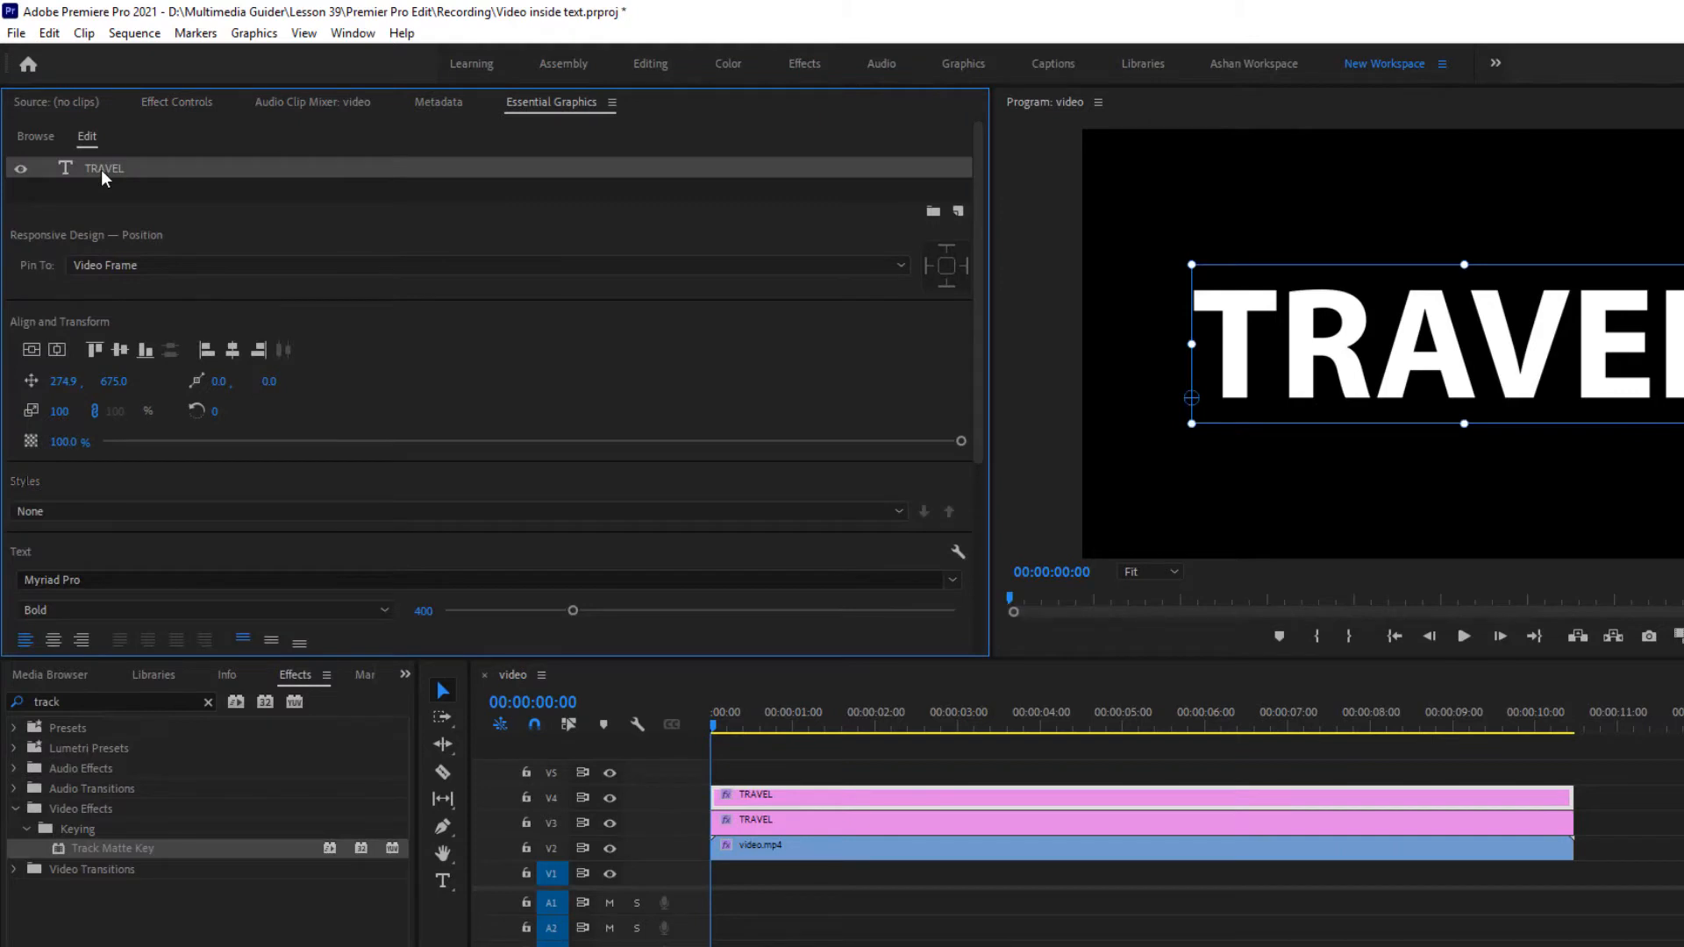
- Turn off the fill of the TRAVEL copy on V4 and give it a white stroke with a width of 3
scroll(841, 380, down, 3)
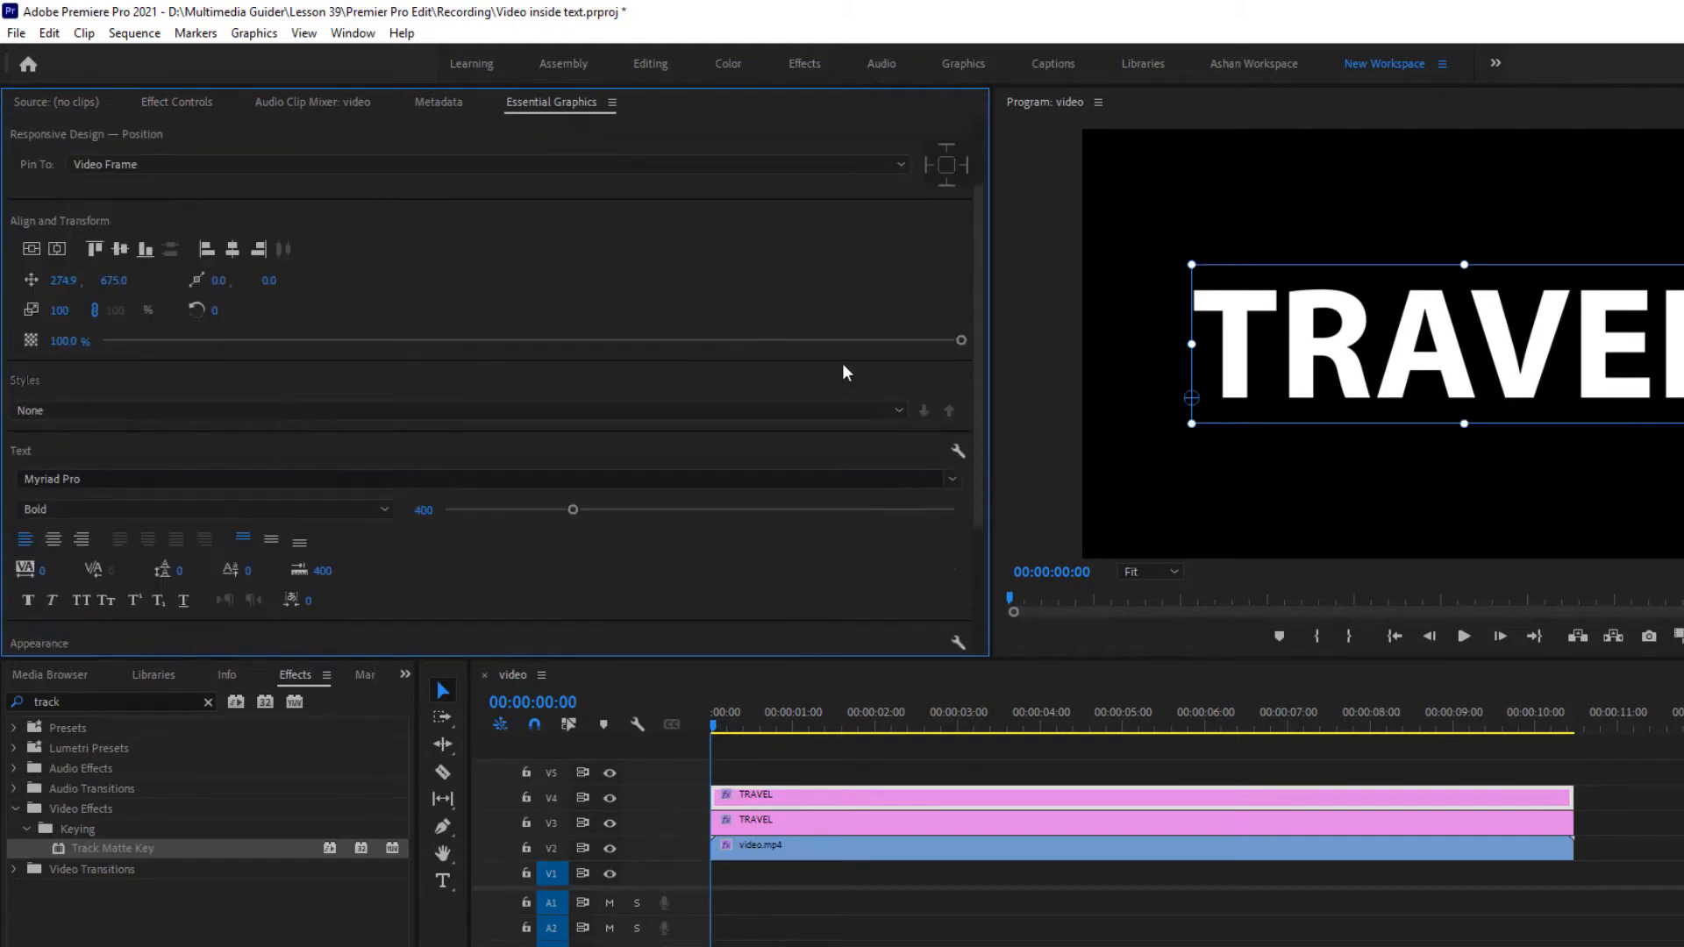
drag(981, 418, 977, 539)
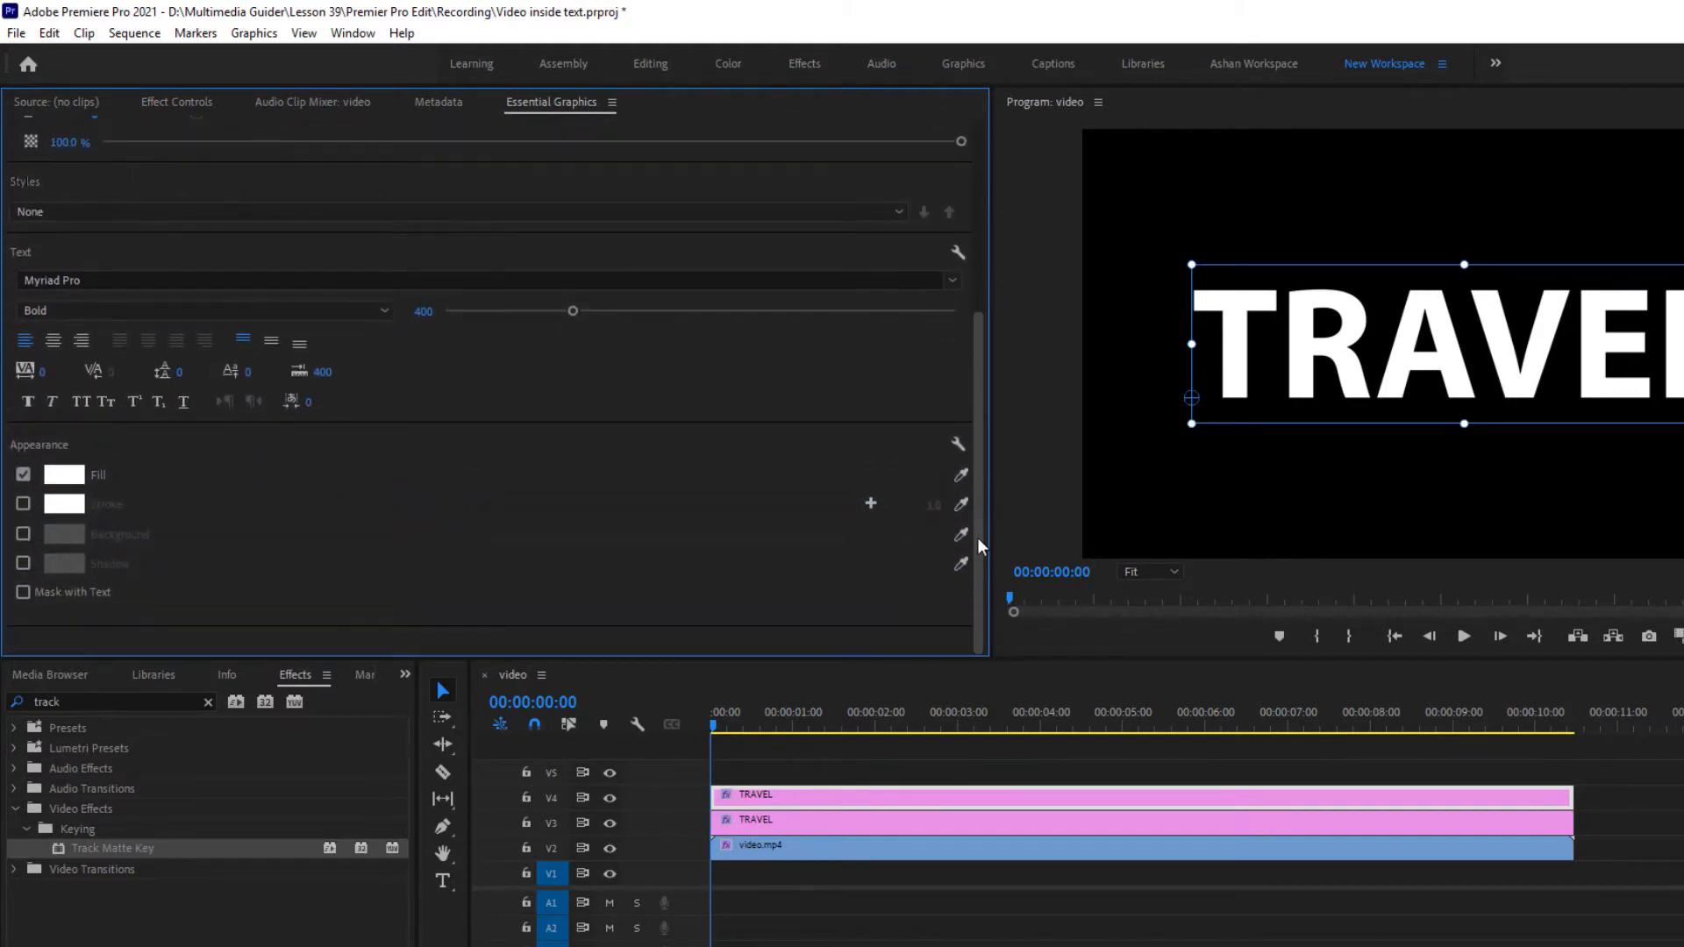
click(22, 474)
click(24, 505)
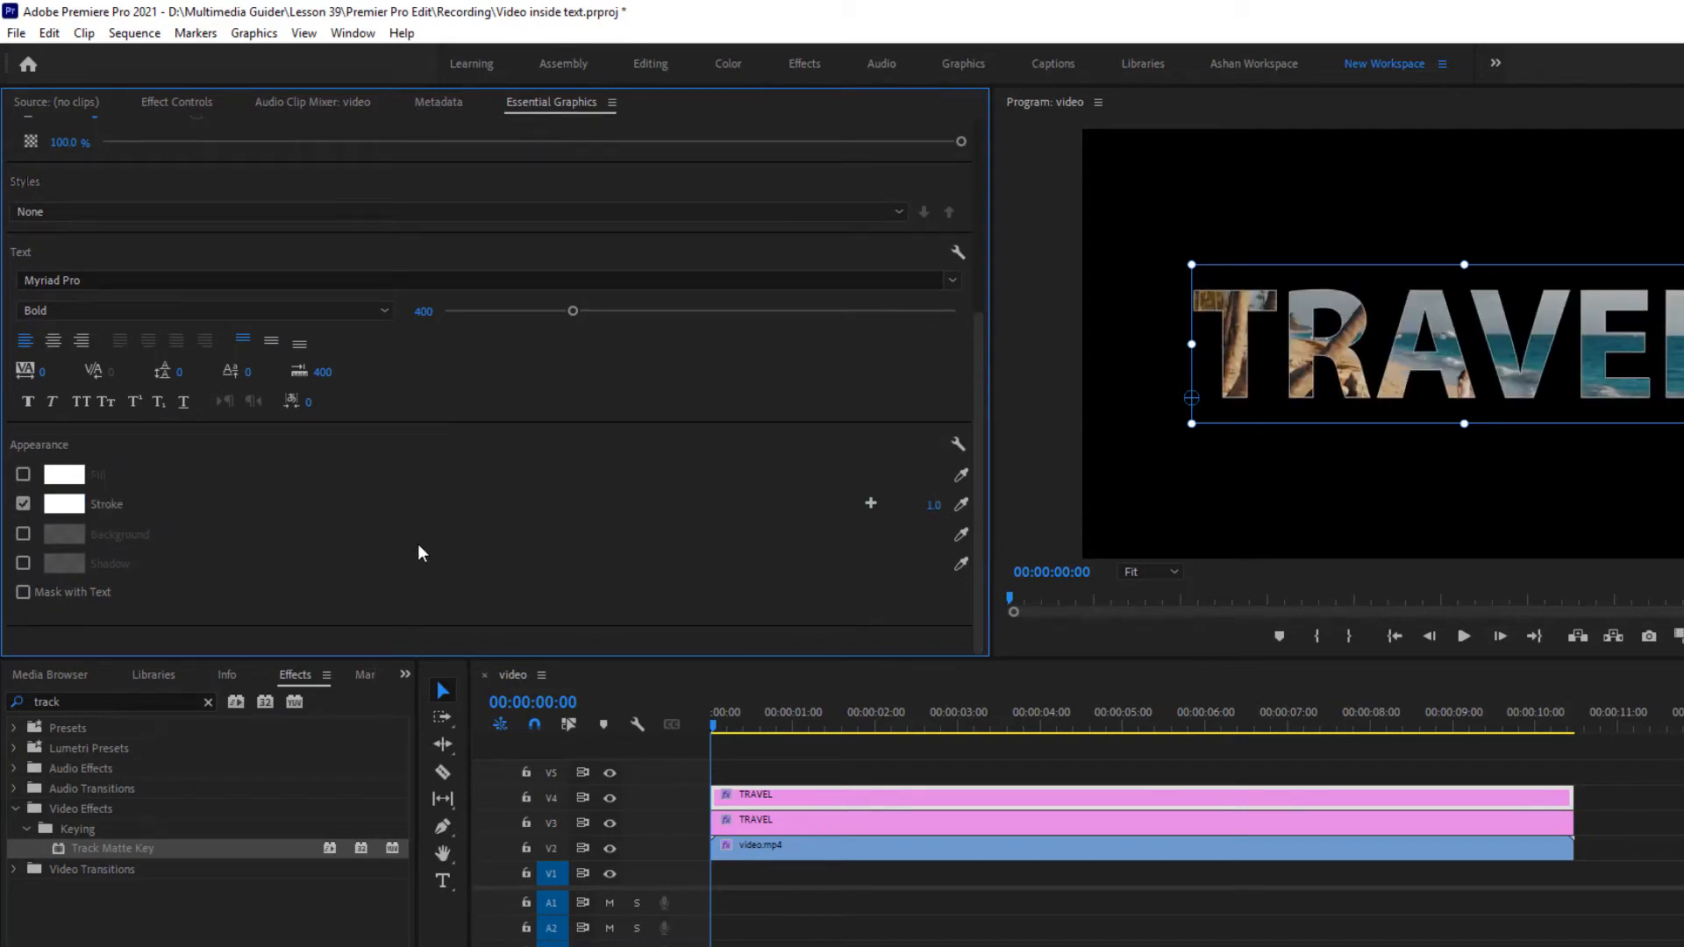
click(934, 505)
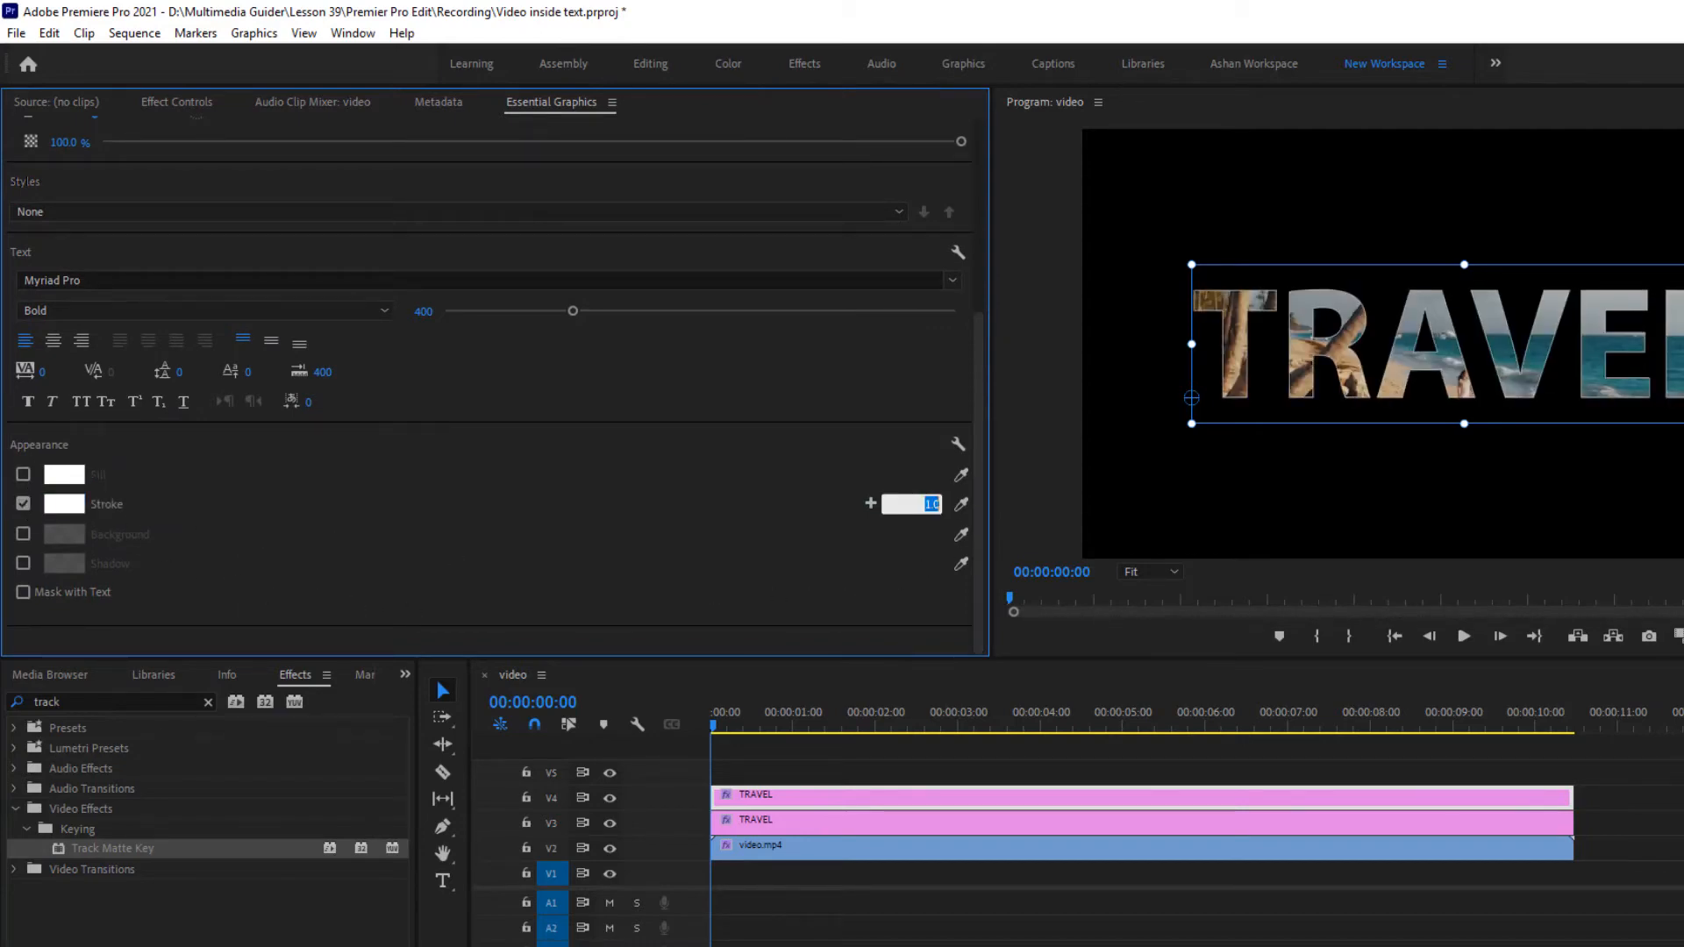
text(3)
key(Return)
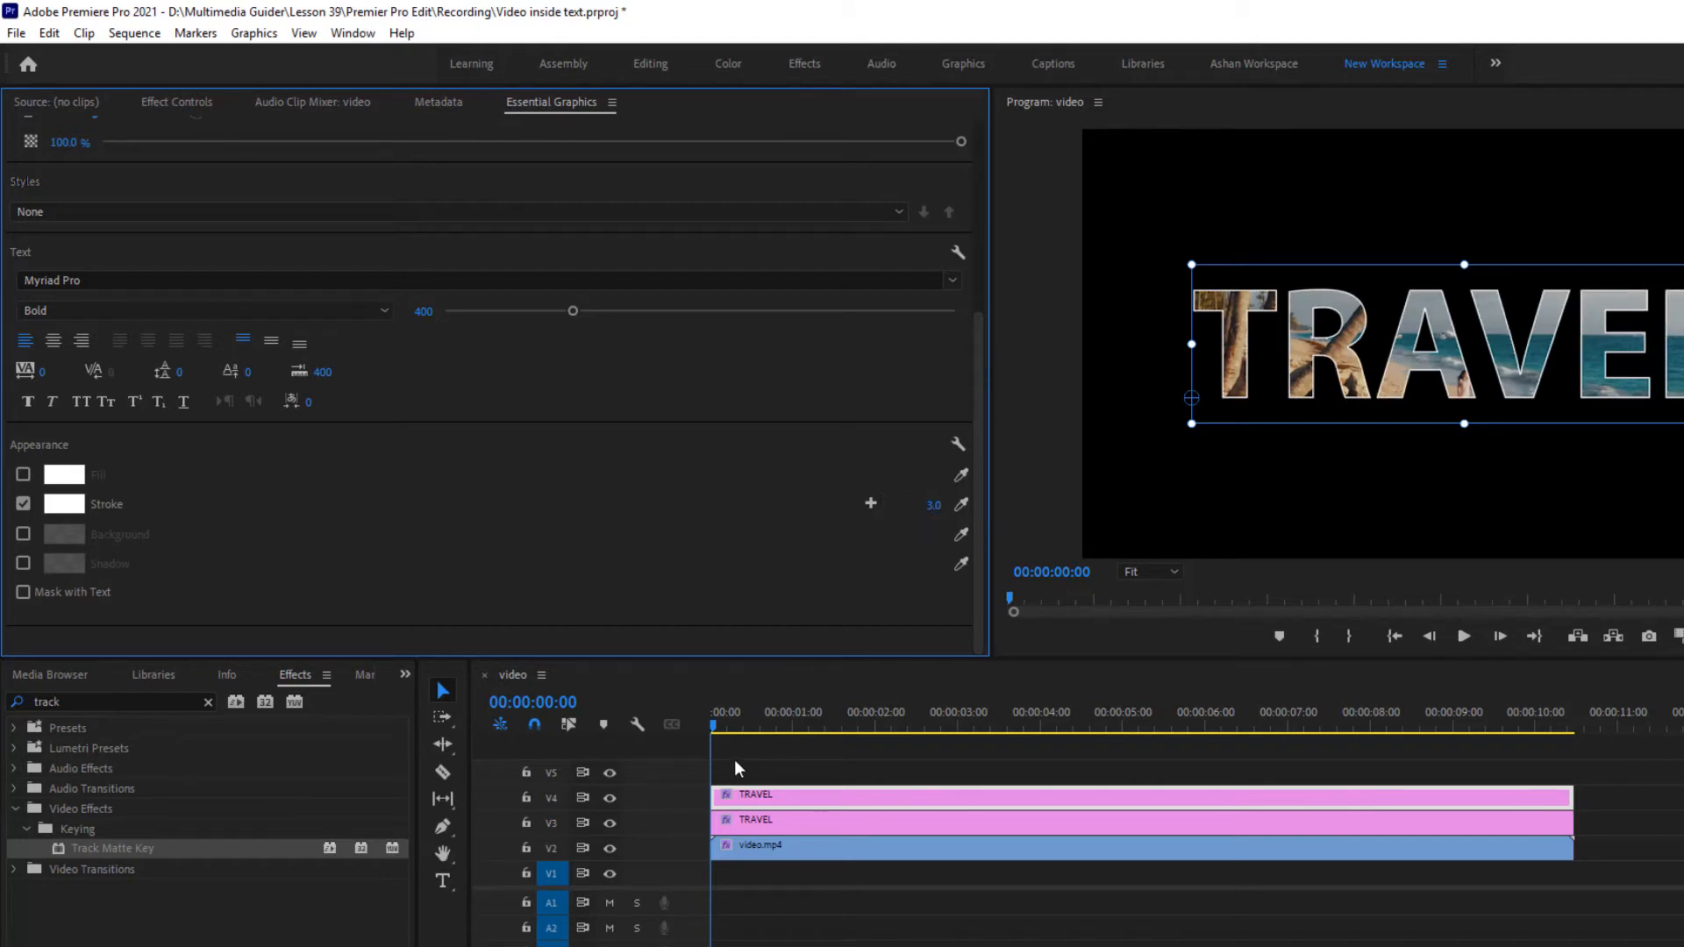
- Play the first two seconds to check the outlined text, and return the playhead to the start
key(space)
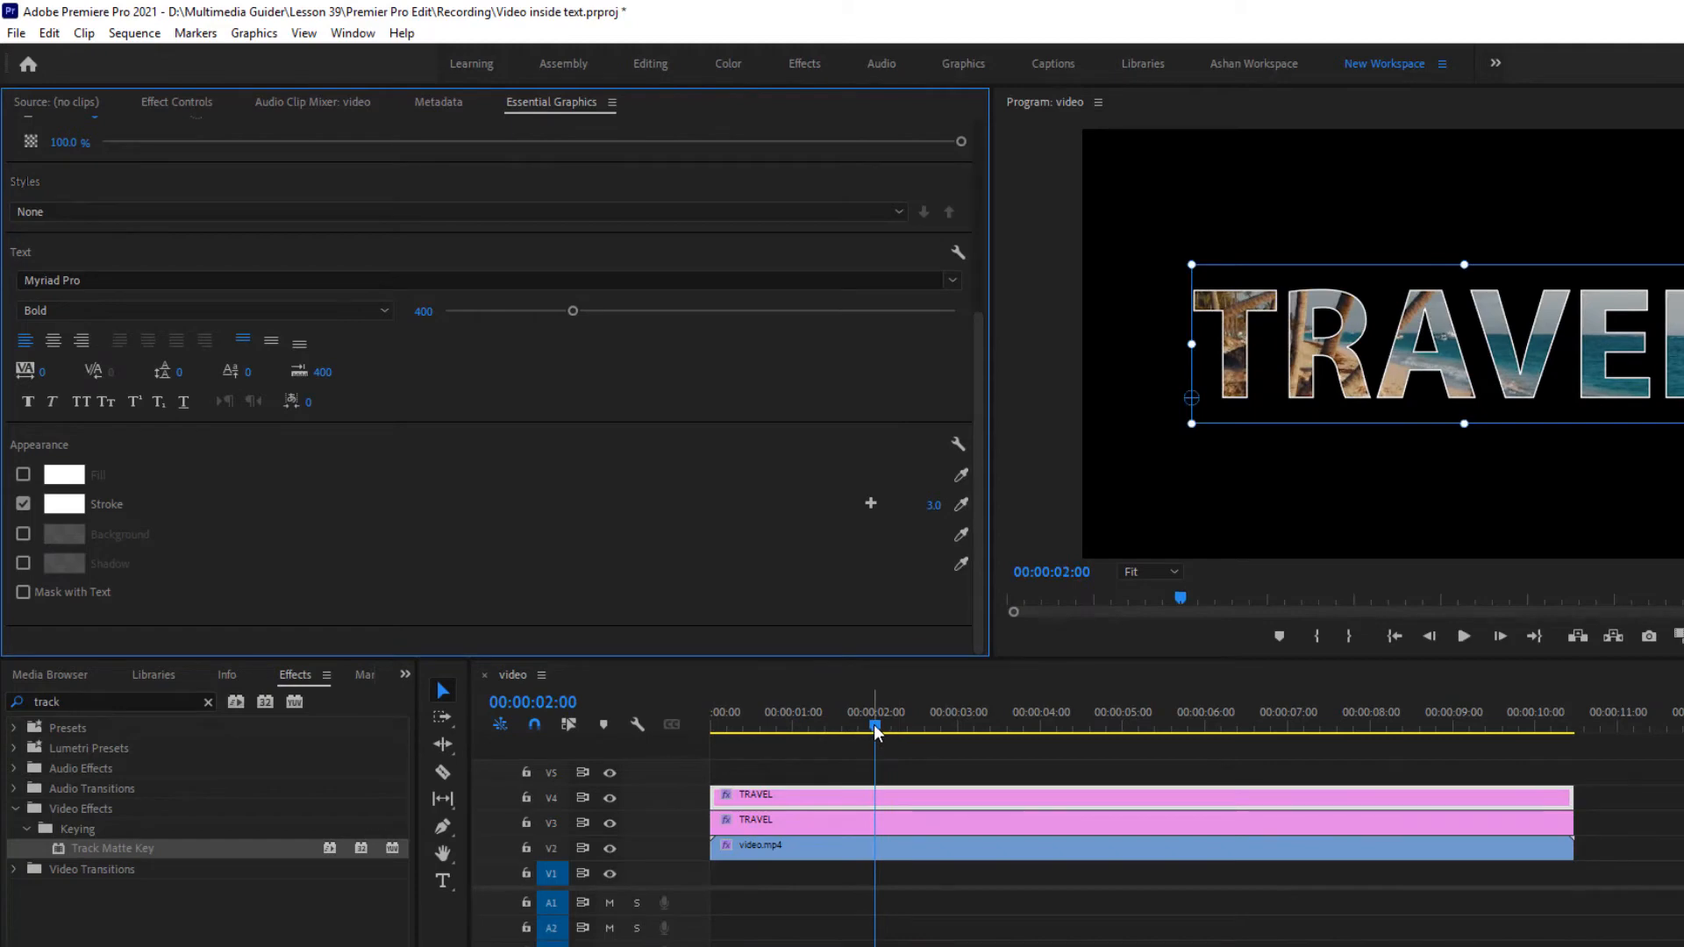
click(874, 725)
click(709, 725)
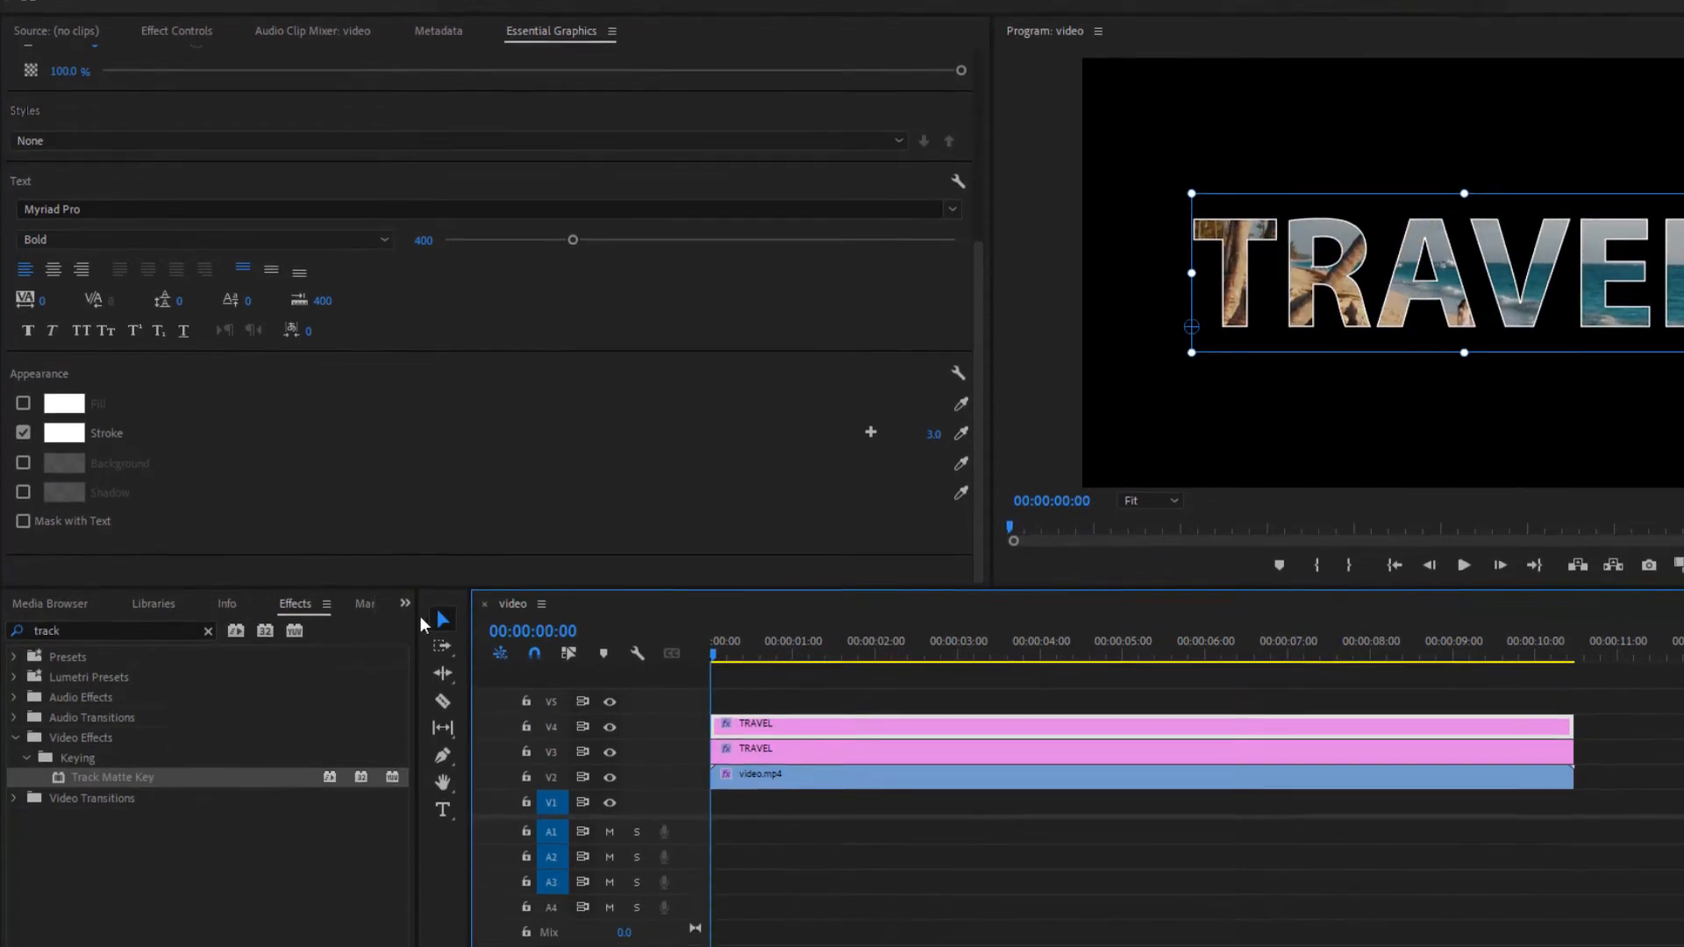
- Place video.mp4 from the project on track V1 at the start of the sequence and delete its audio from A1
click(405, 675)
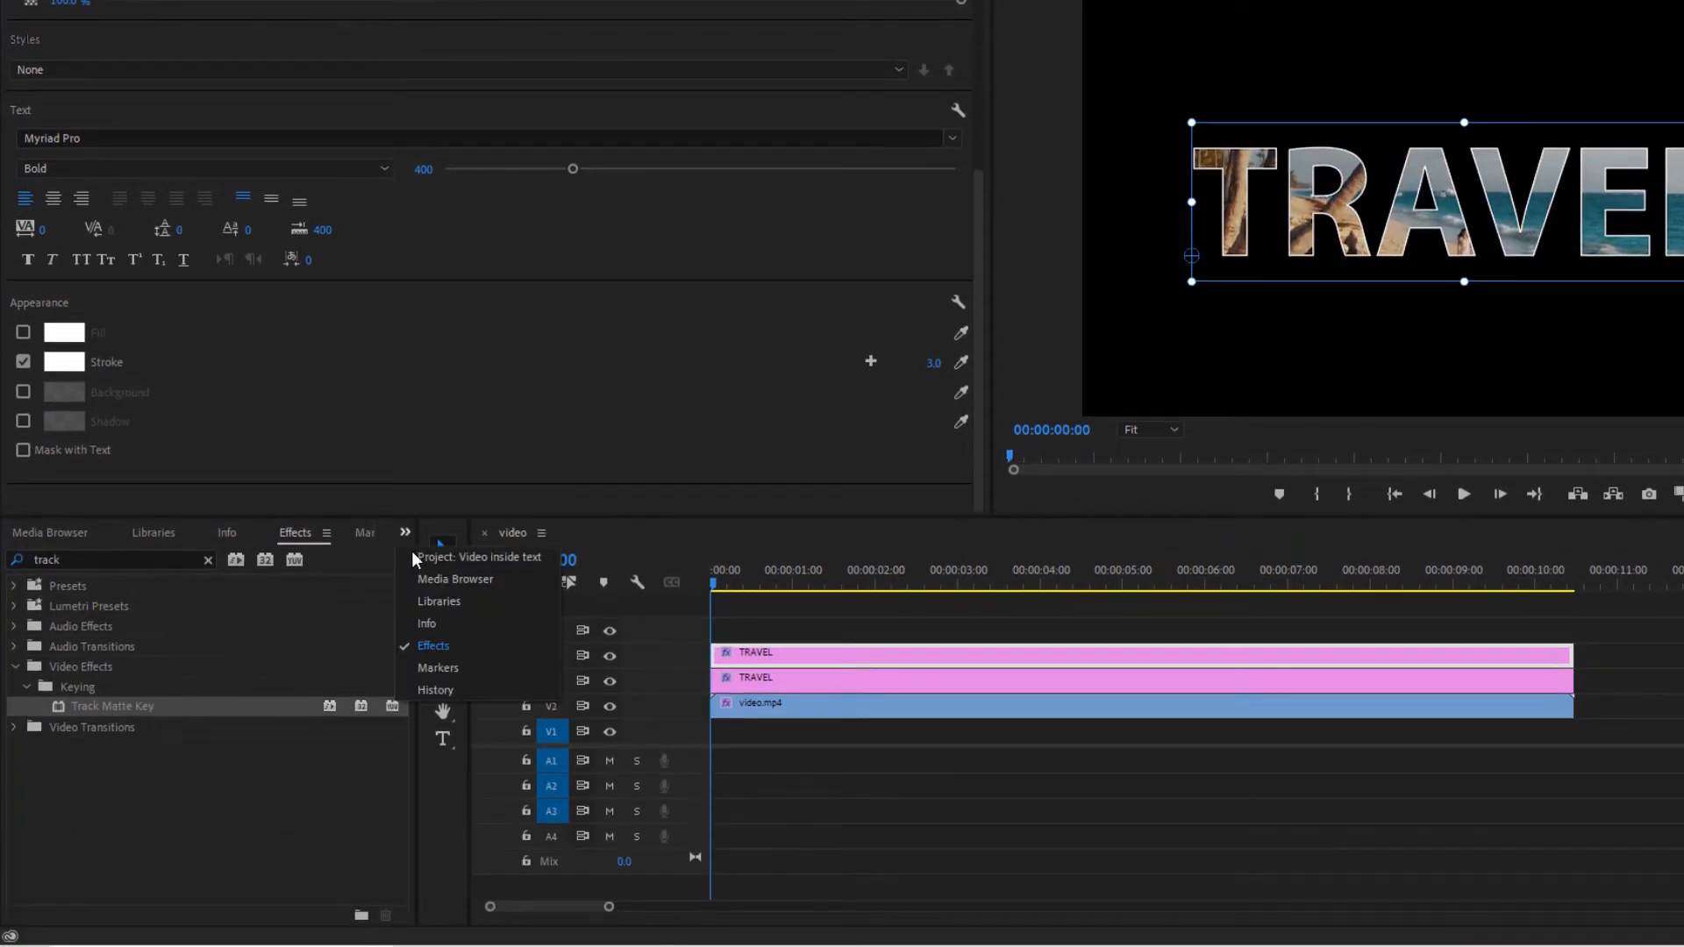
click(414, 556)
click(137, 671)
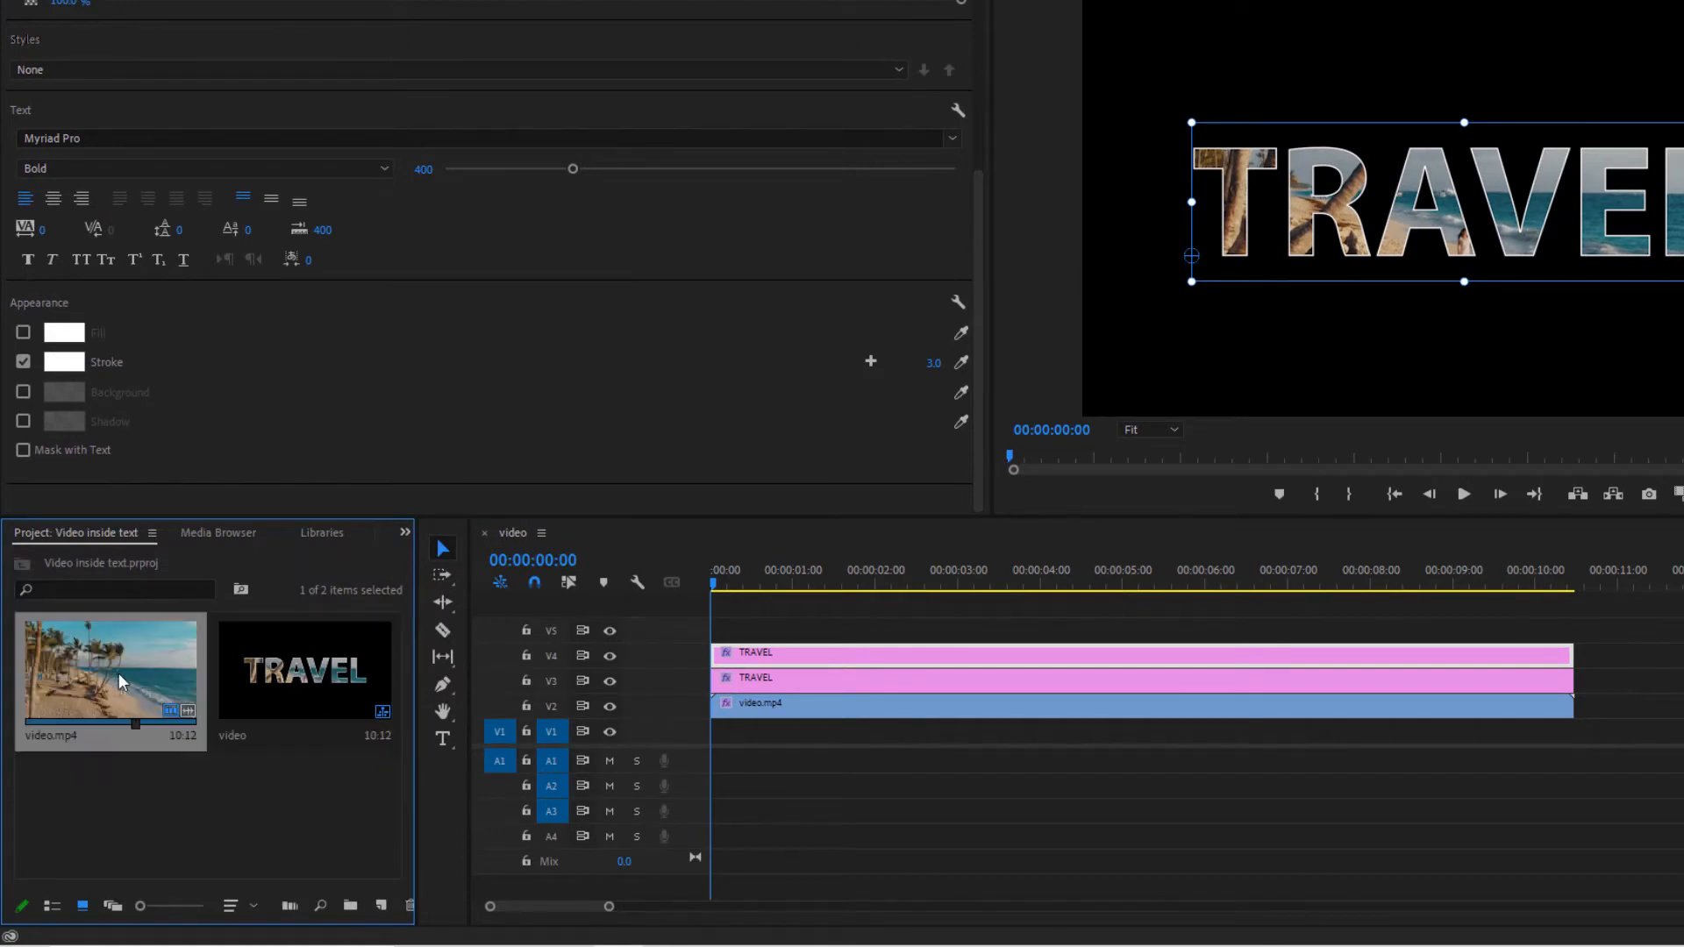
drag(114, 669, 715, 756)
click(835, 765)
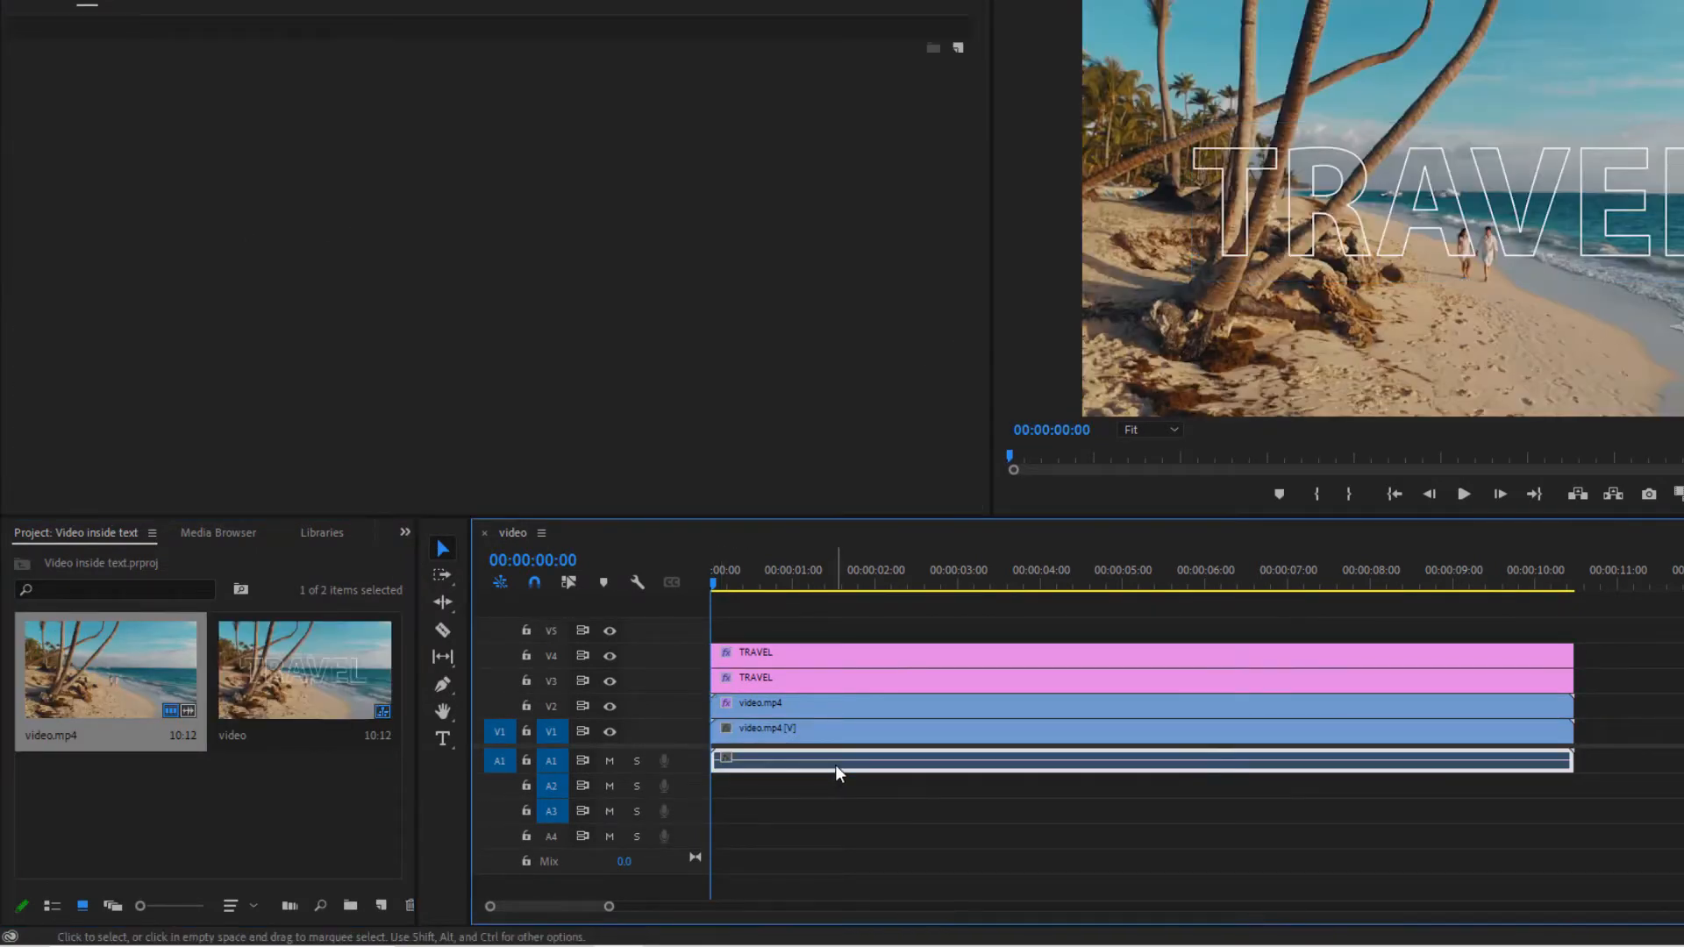
key(Delete)
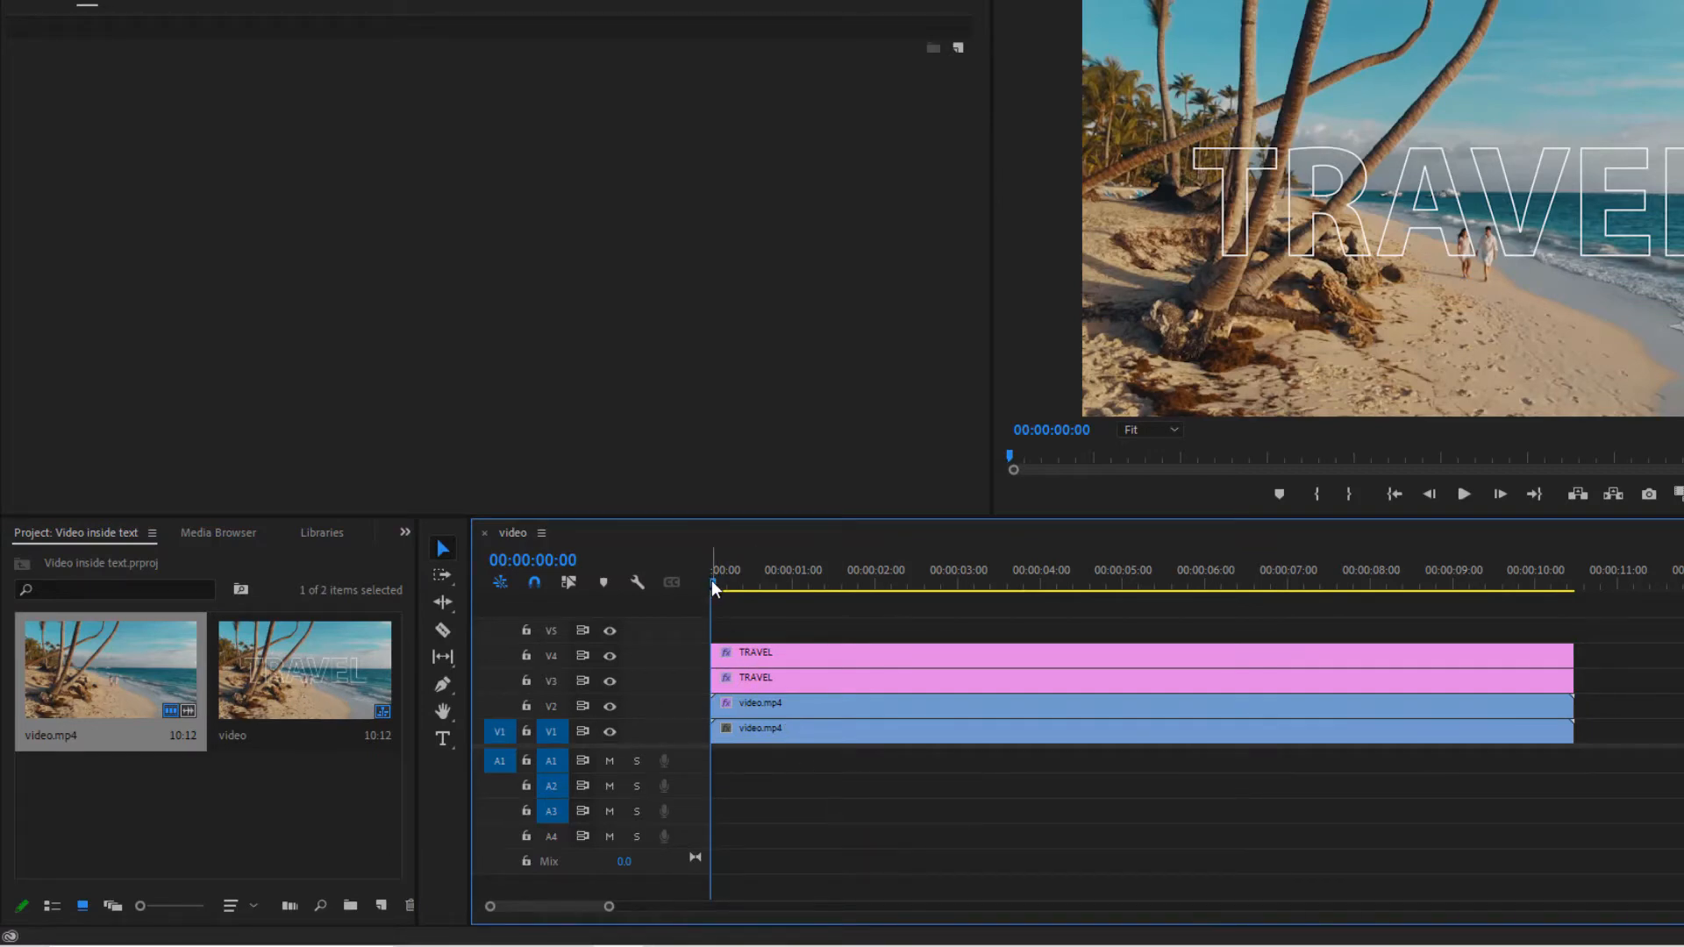
- Add a 100% Opacity keyframe at 00:00:01:15 to the video.mp4 clip on V1
drag(712, 583, 746, 593)
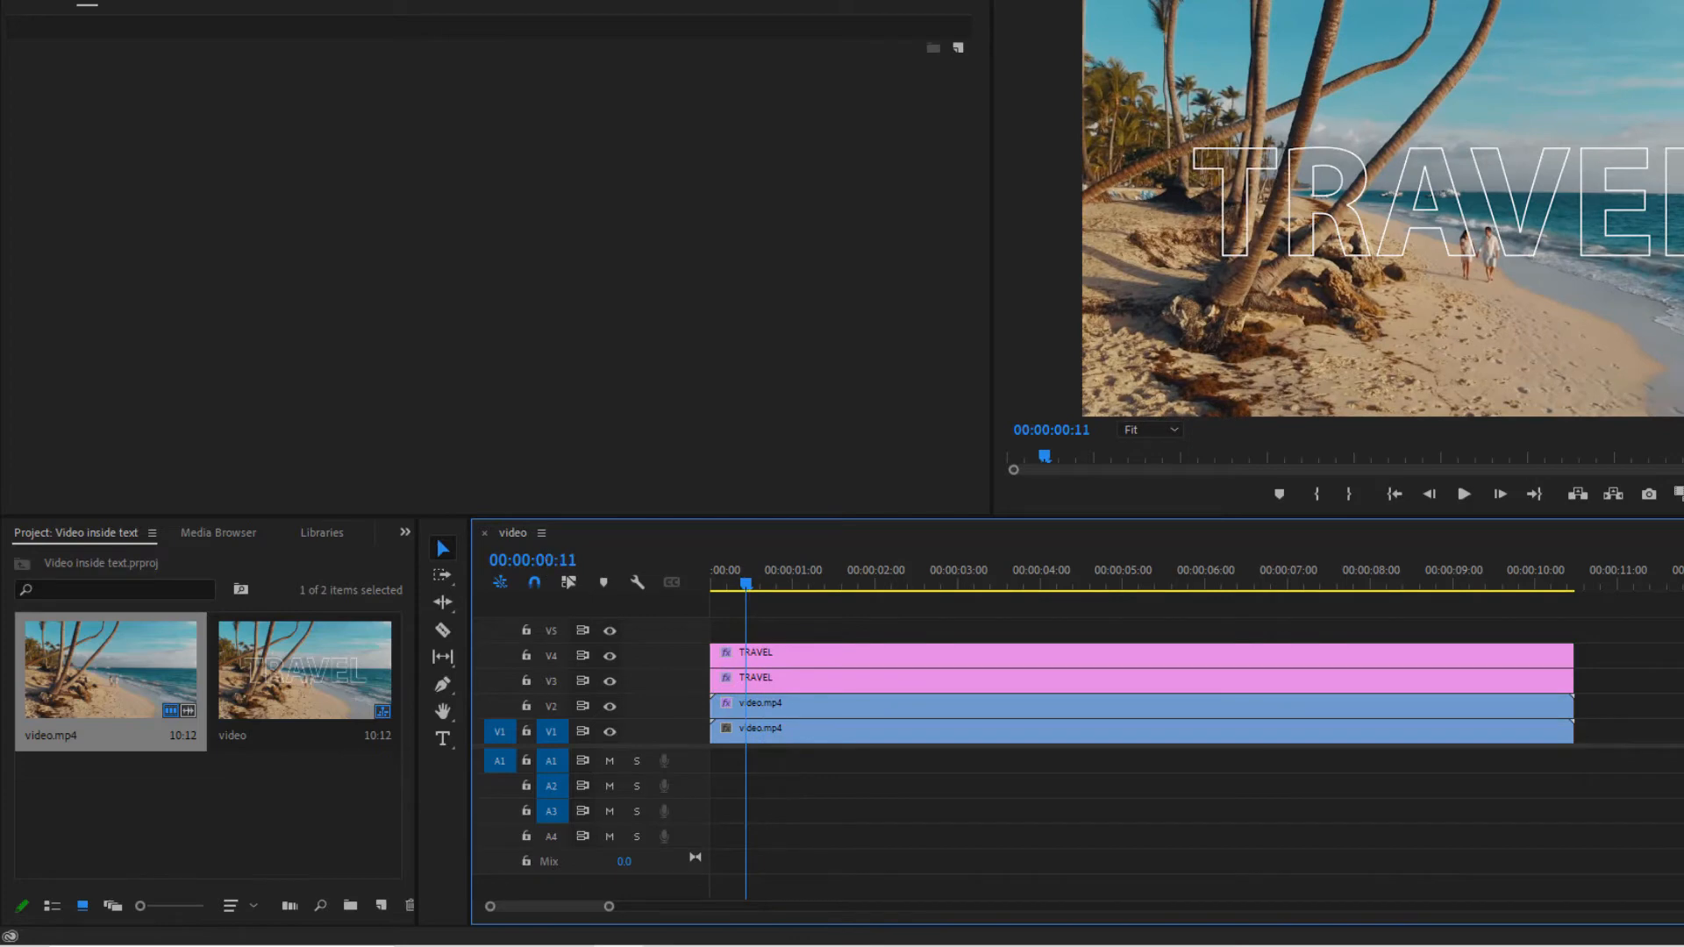
click(551, 563)
drag(550, 562, 557, 565)
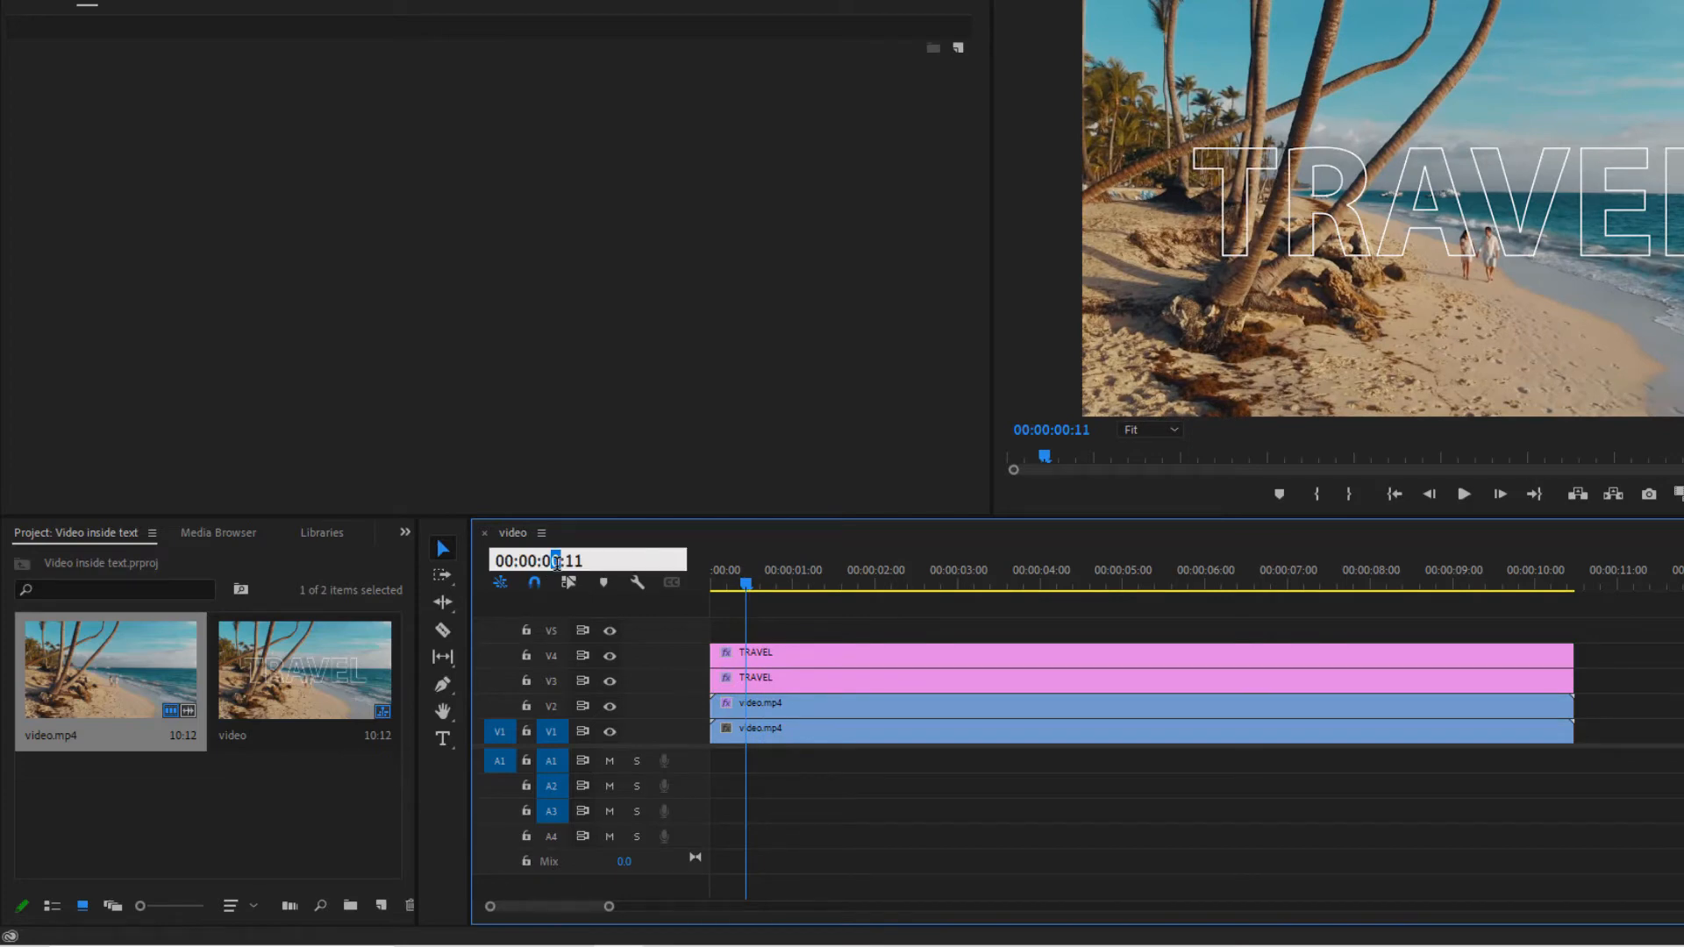
text(1)
click(595, 559)
key(BackSpace)
text(5)
key(Return)
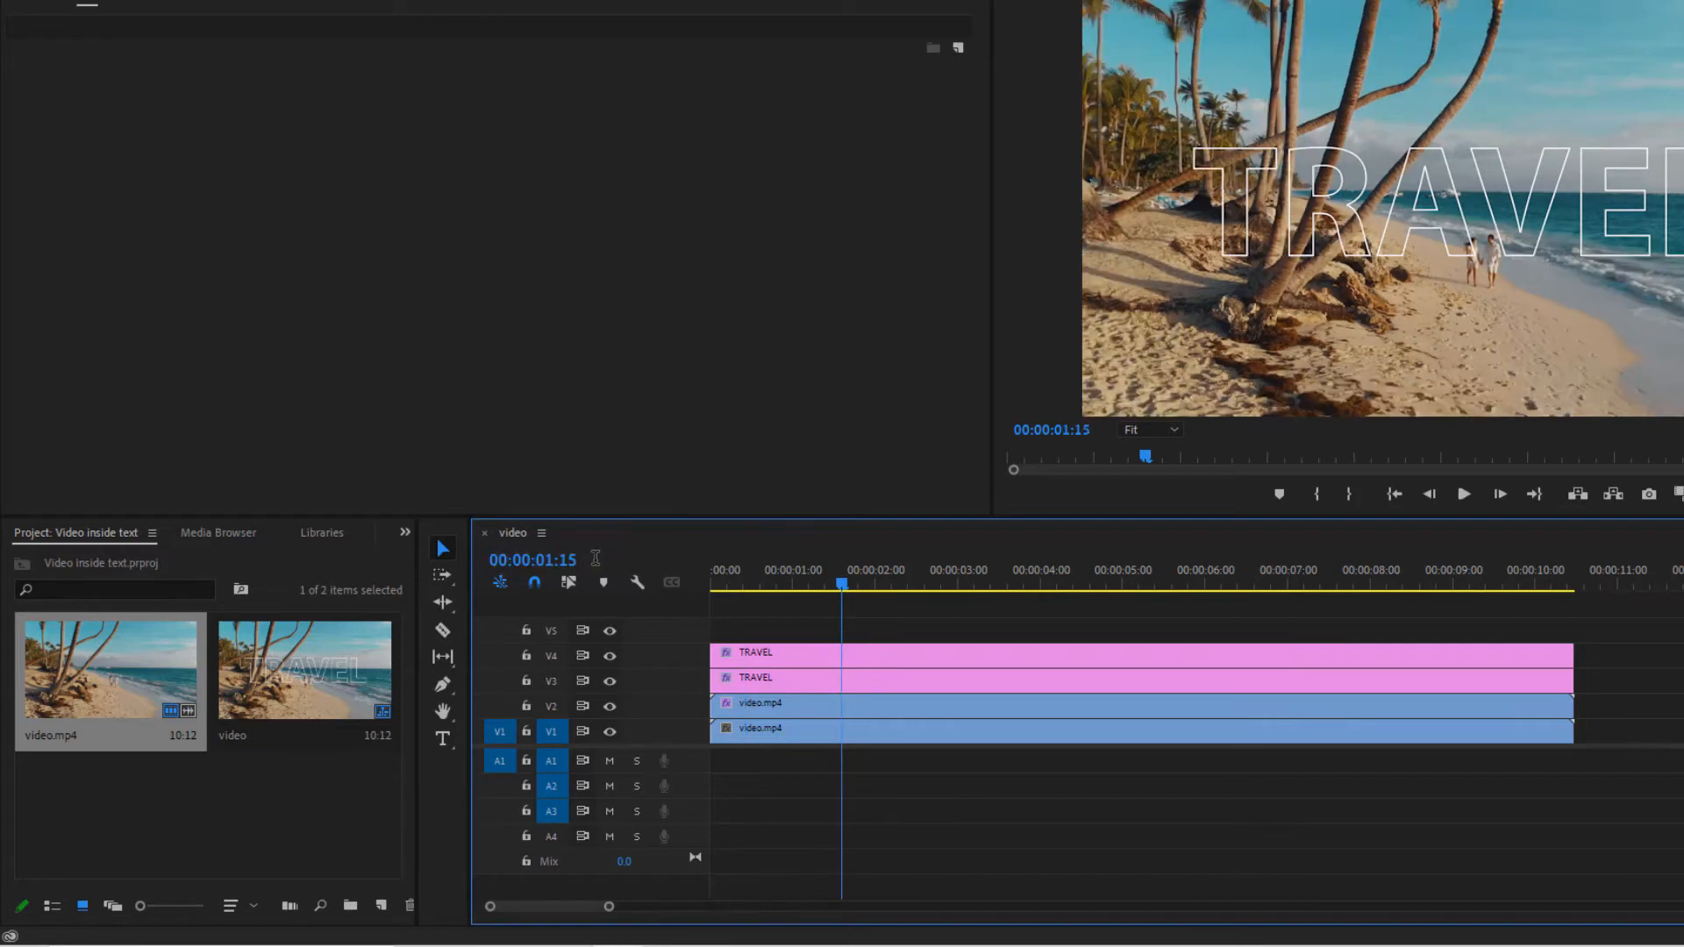
click(923, 735)
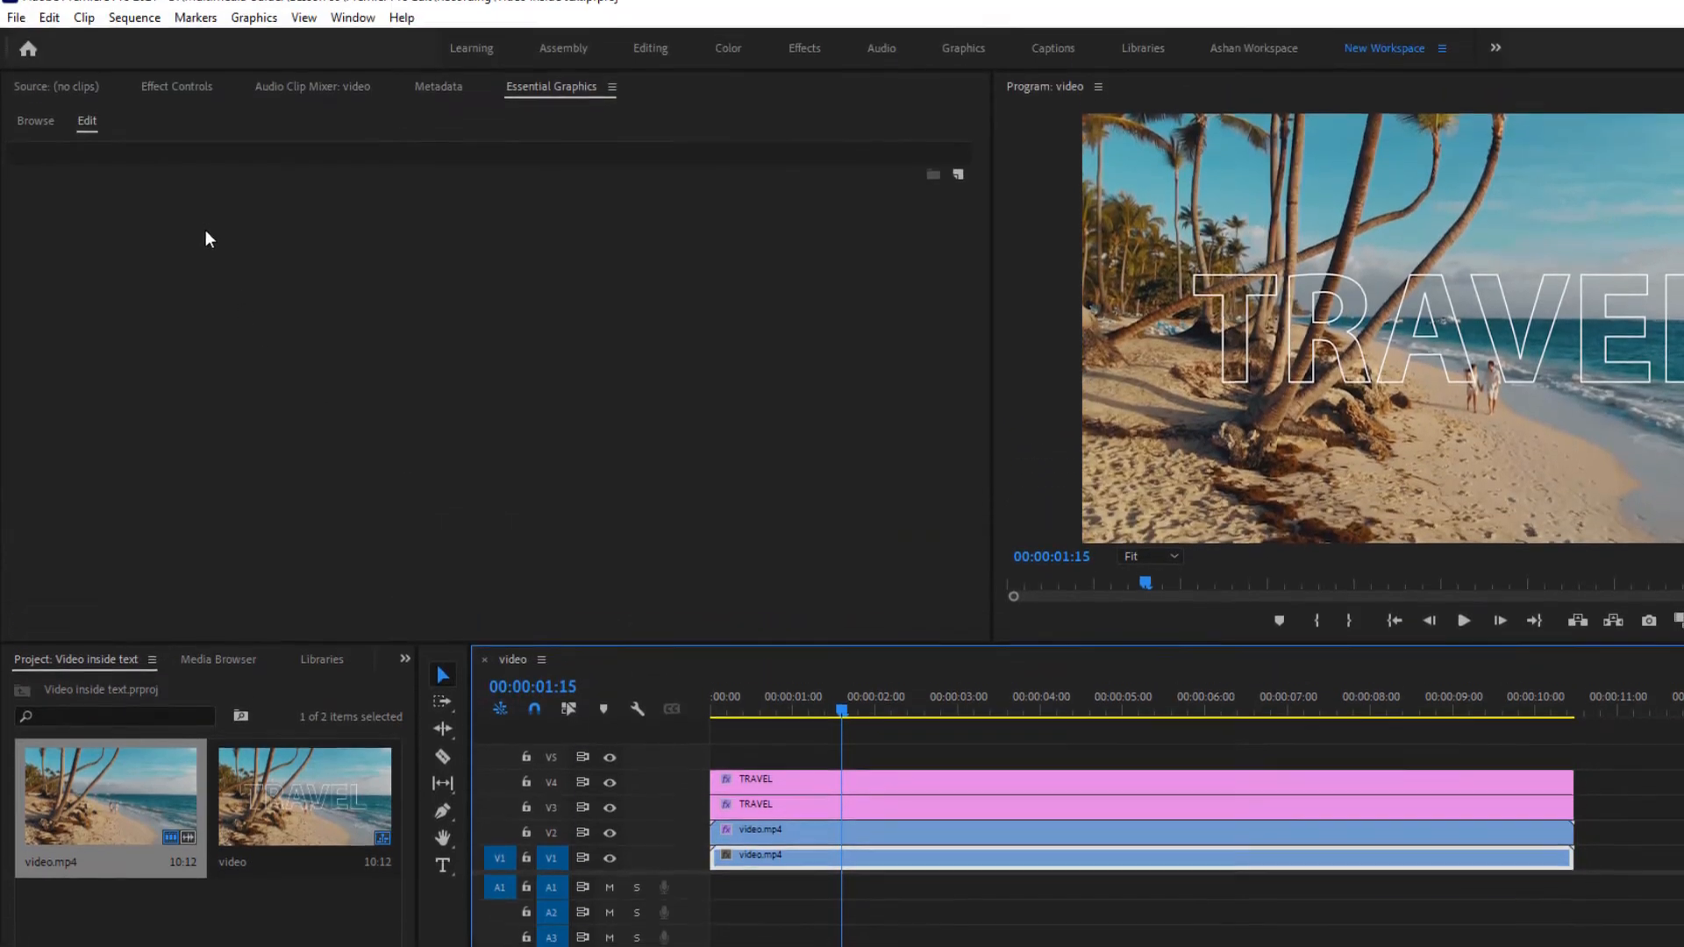
click(187, 102)
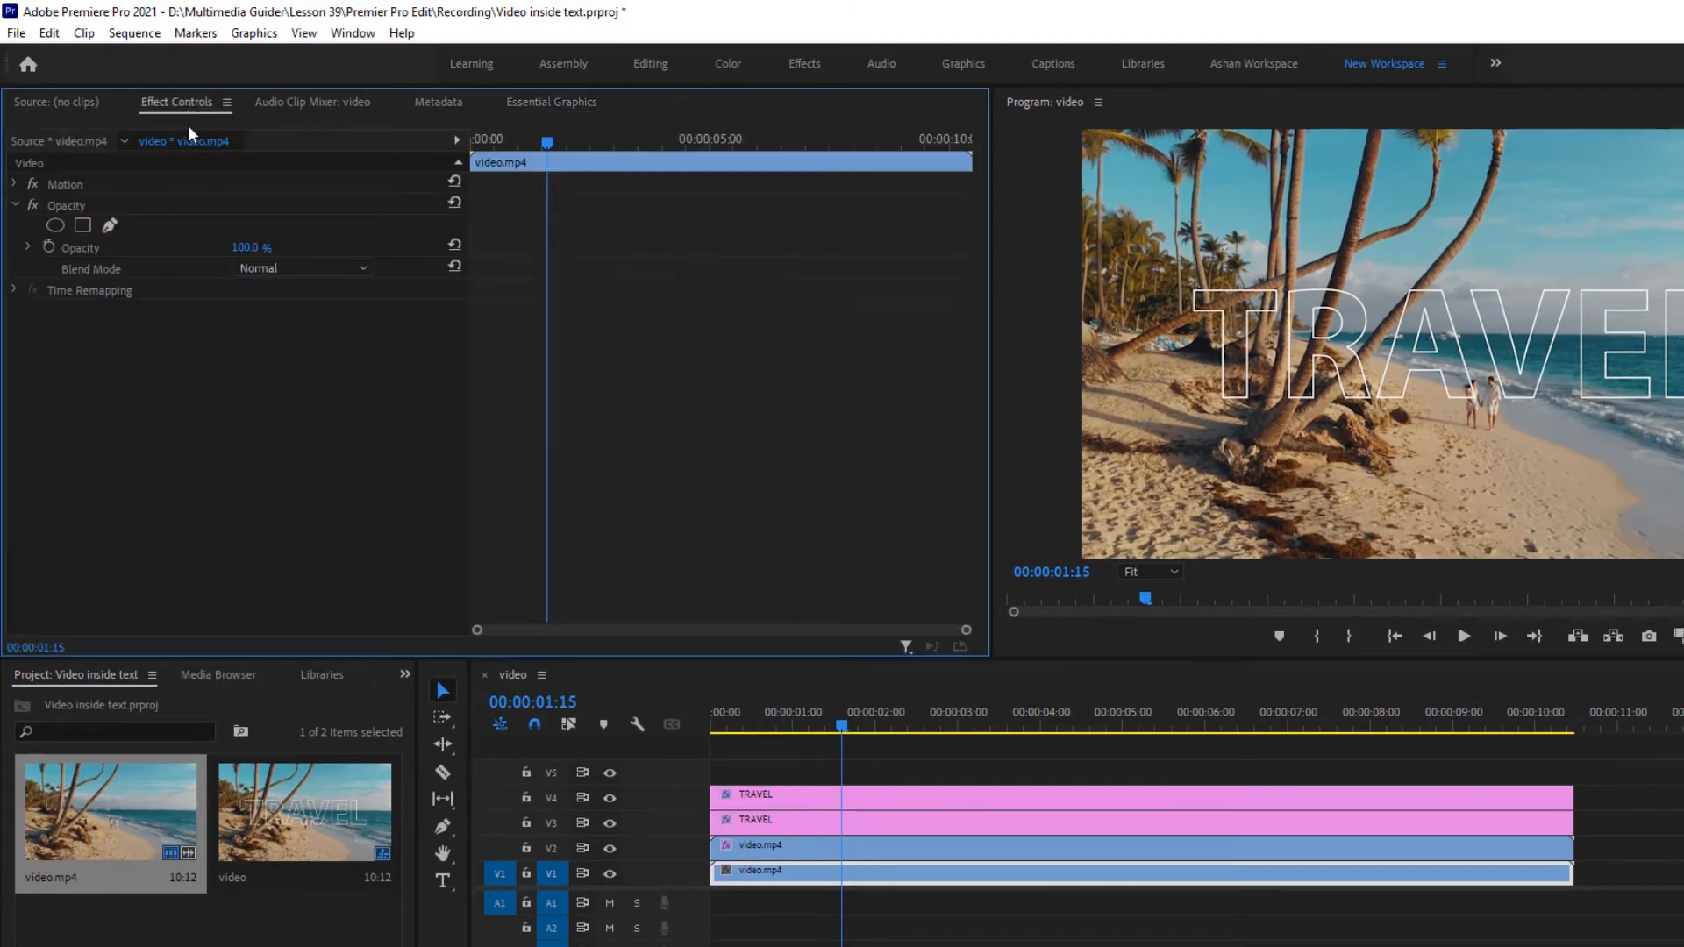
click(246, 250)
click(47, 246)
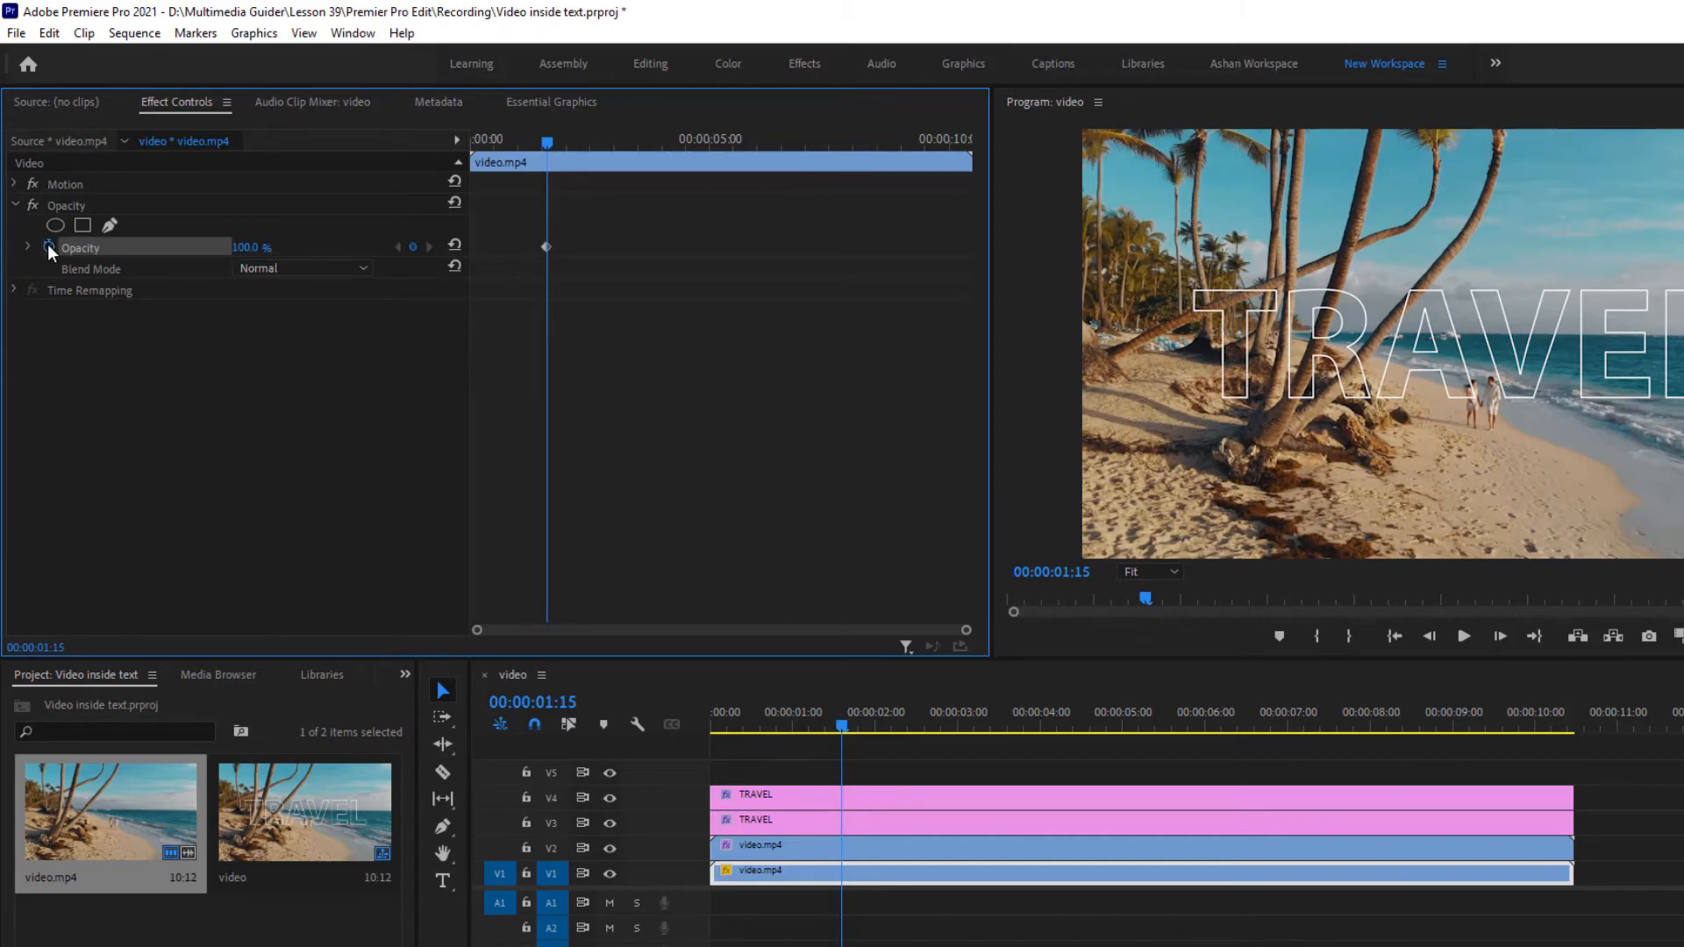
- Add a second Opacity keyframe of 20% at 00:00:04:00 to the video.mp4 clip on V1
click(553, 702)
drag(559, 703, 571, 705)
text(4:)
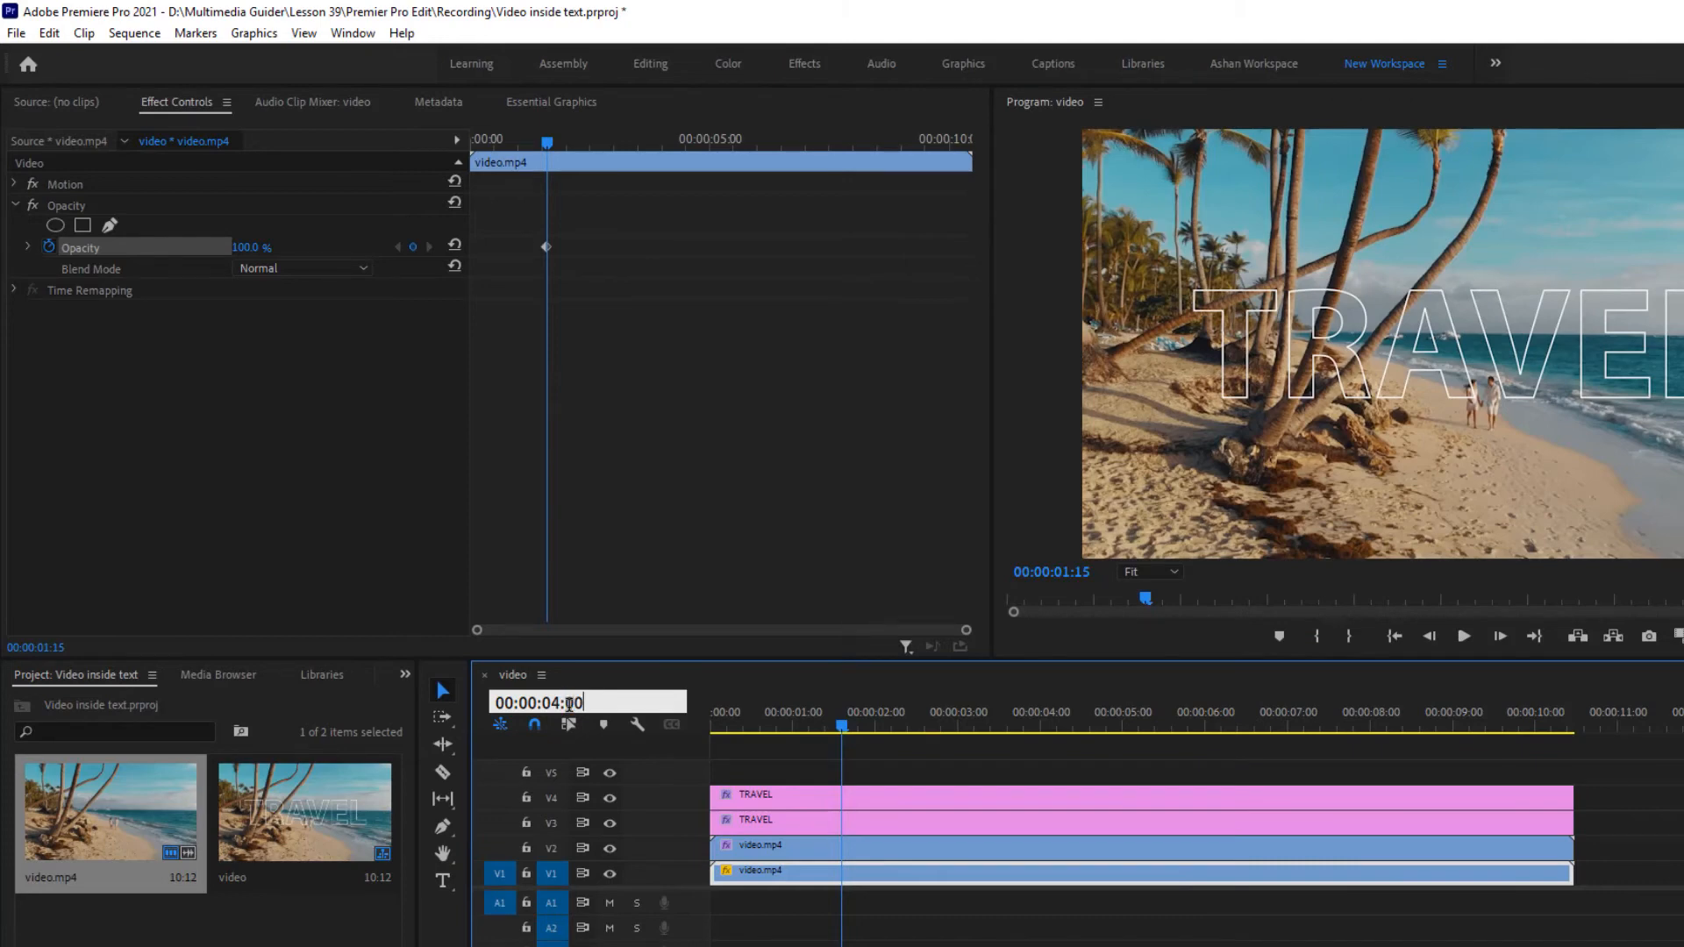
text(00)
key(Return)
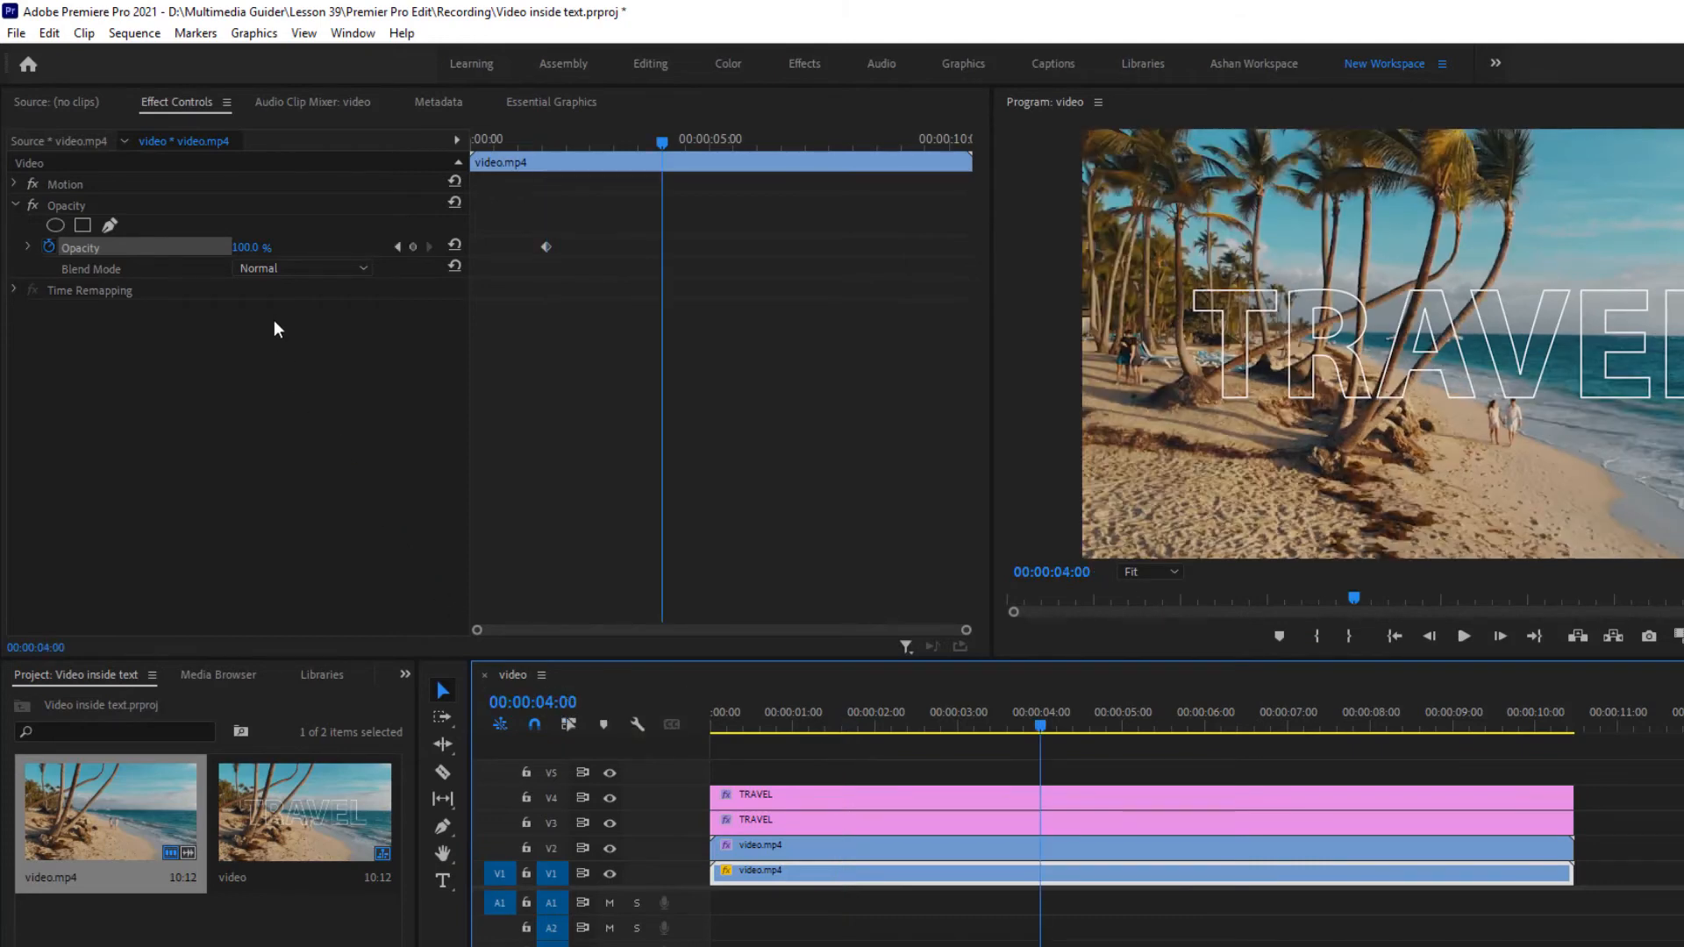
click(246, 249)
text(20)
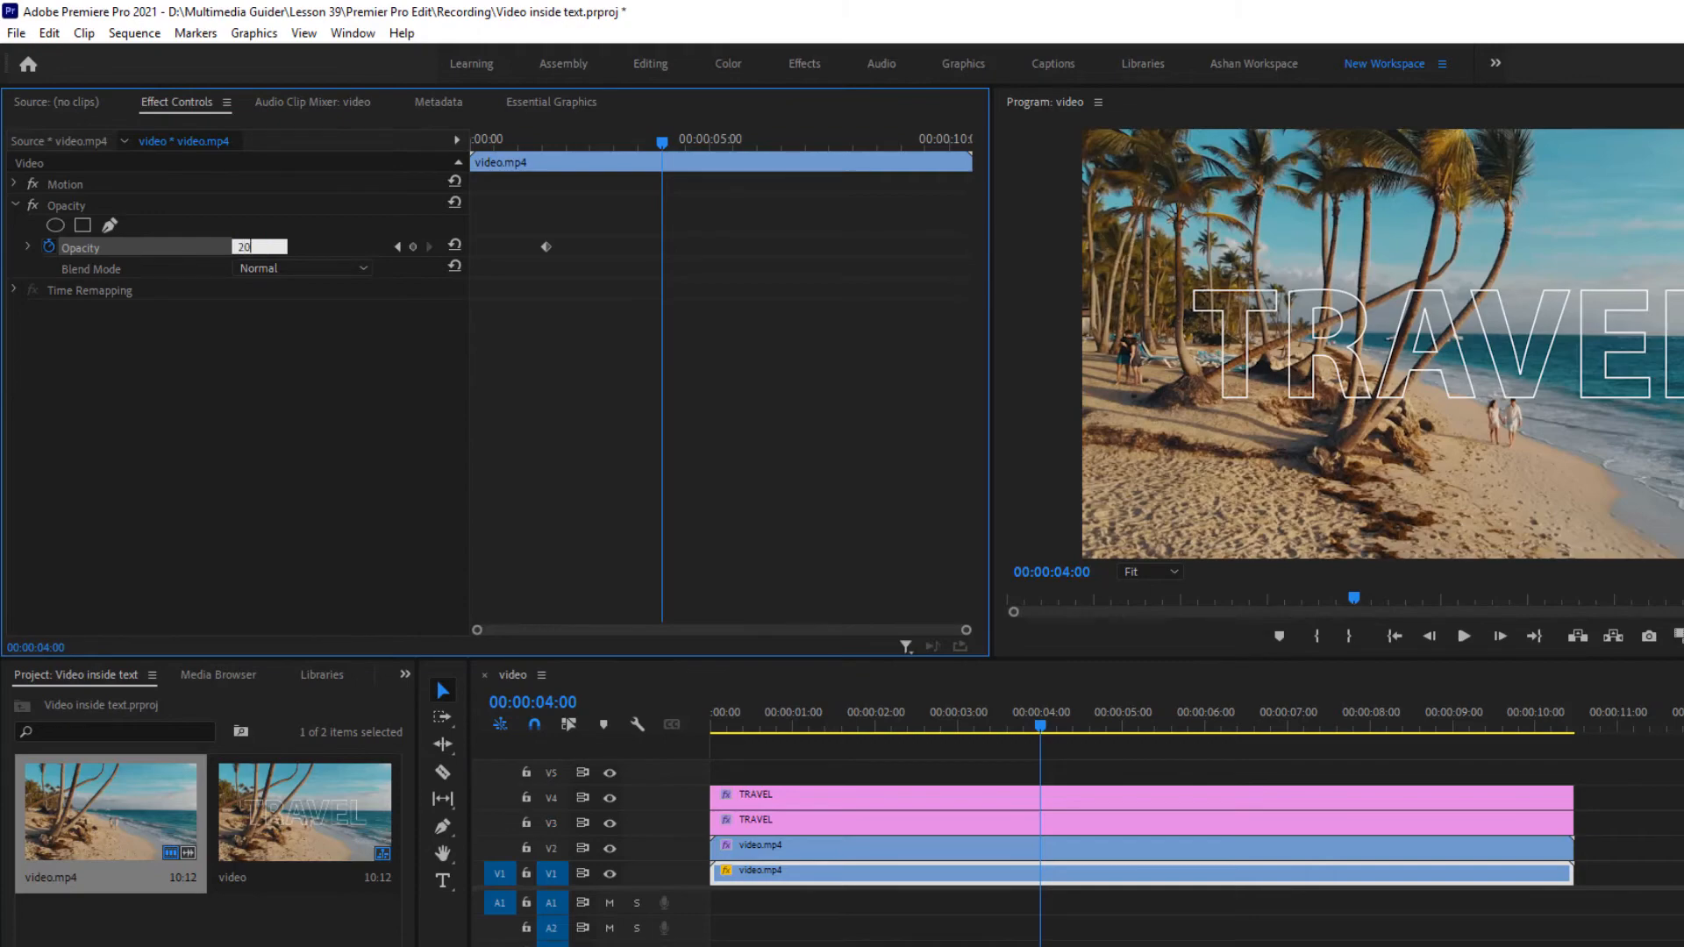
key(Return)
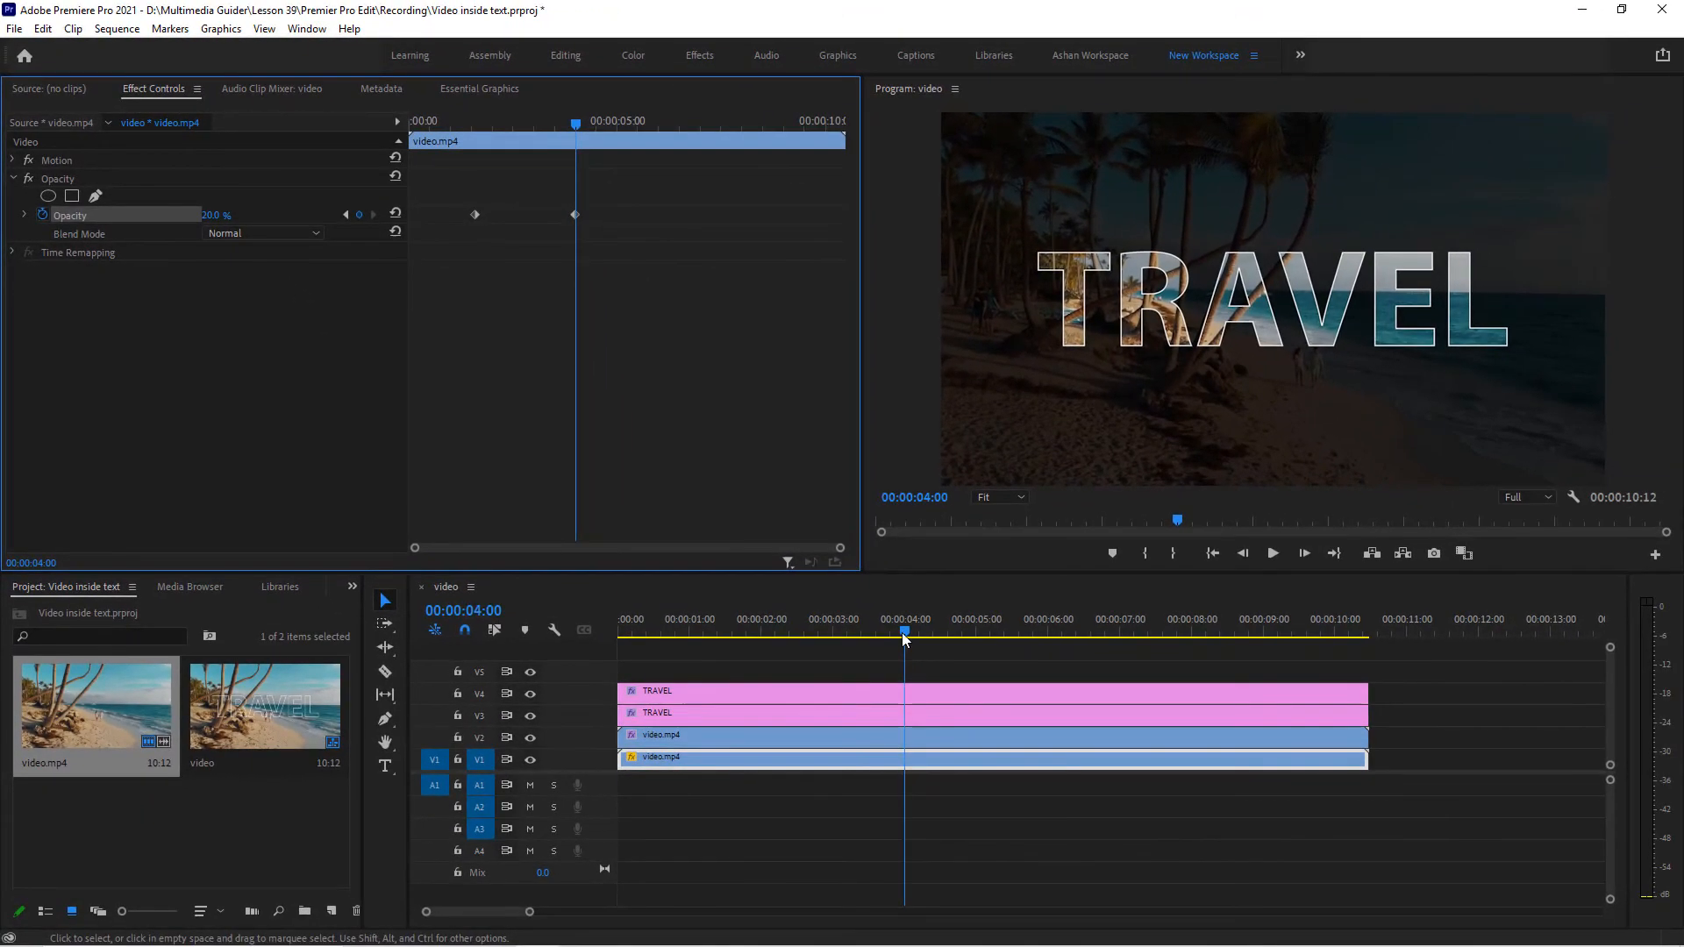
- Play the sequence from the start to check the background fade, and return the playhead to the beginning
click(1040, 726)
drag(903, 635, 598, 634)
key(space)
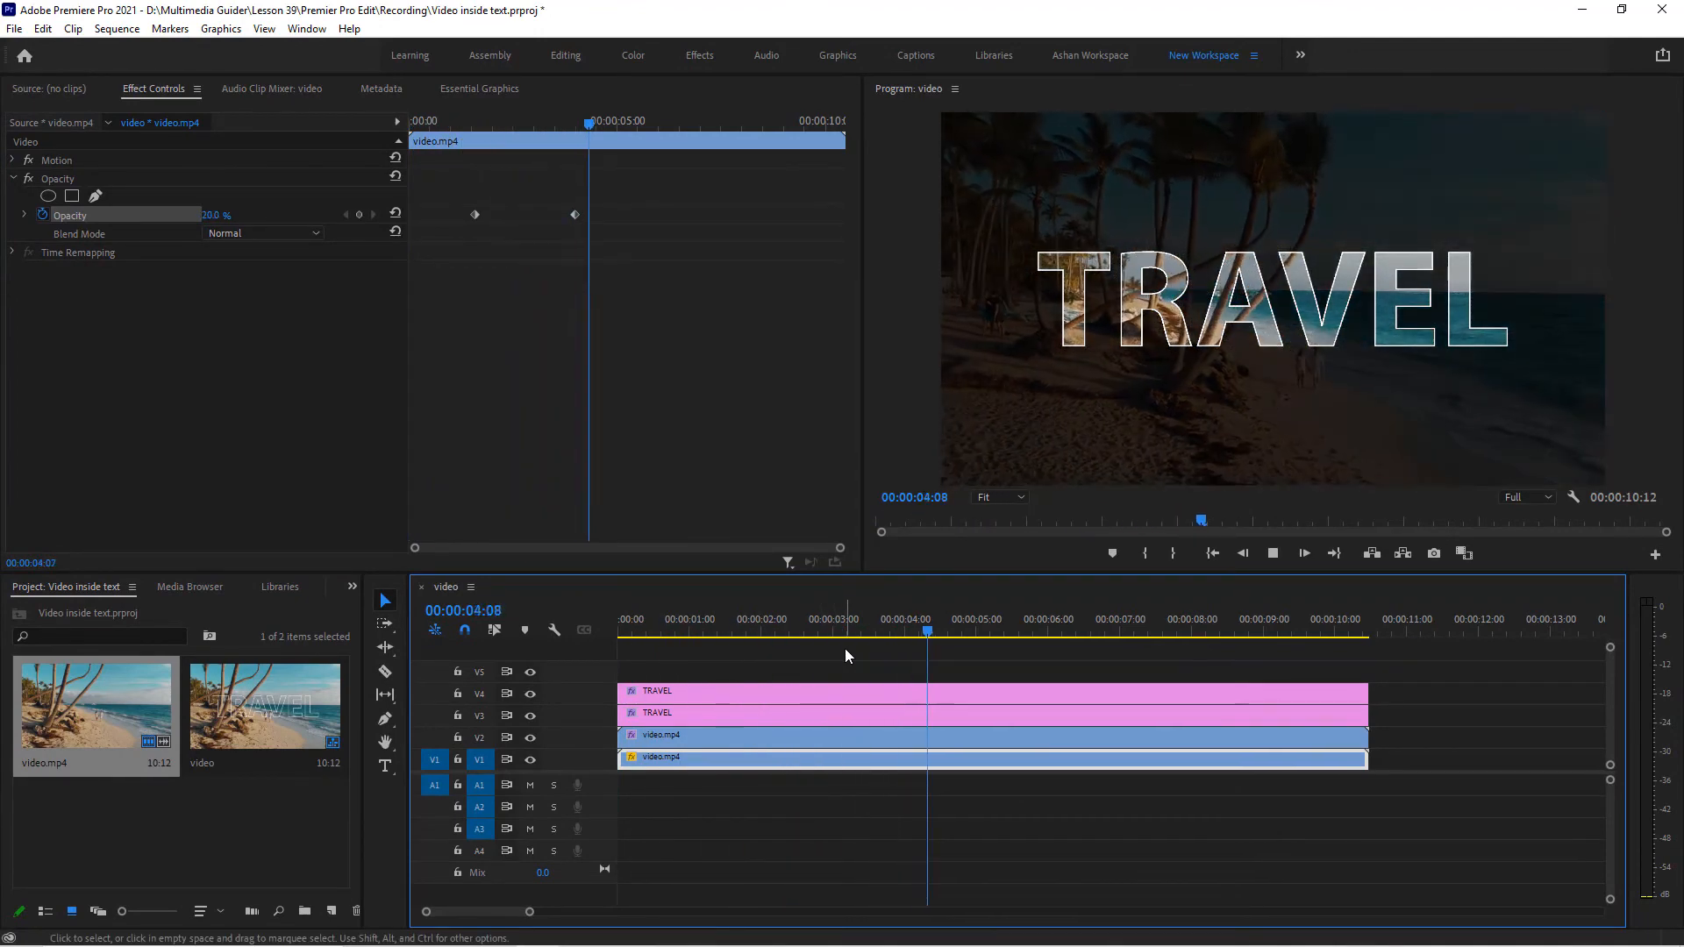
key(space)
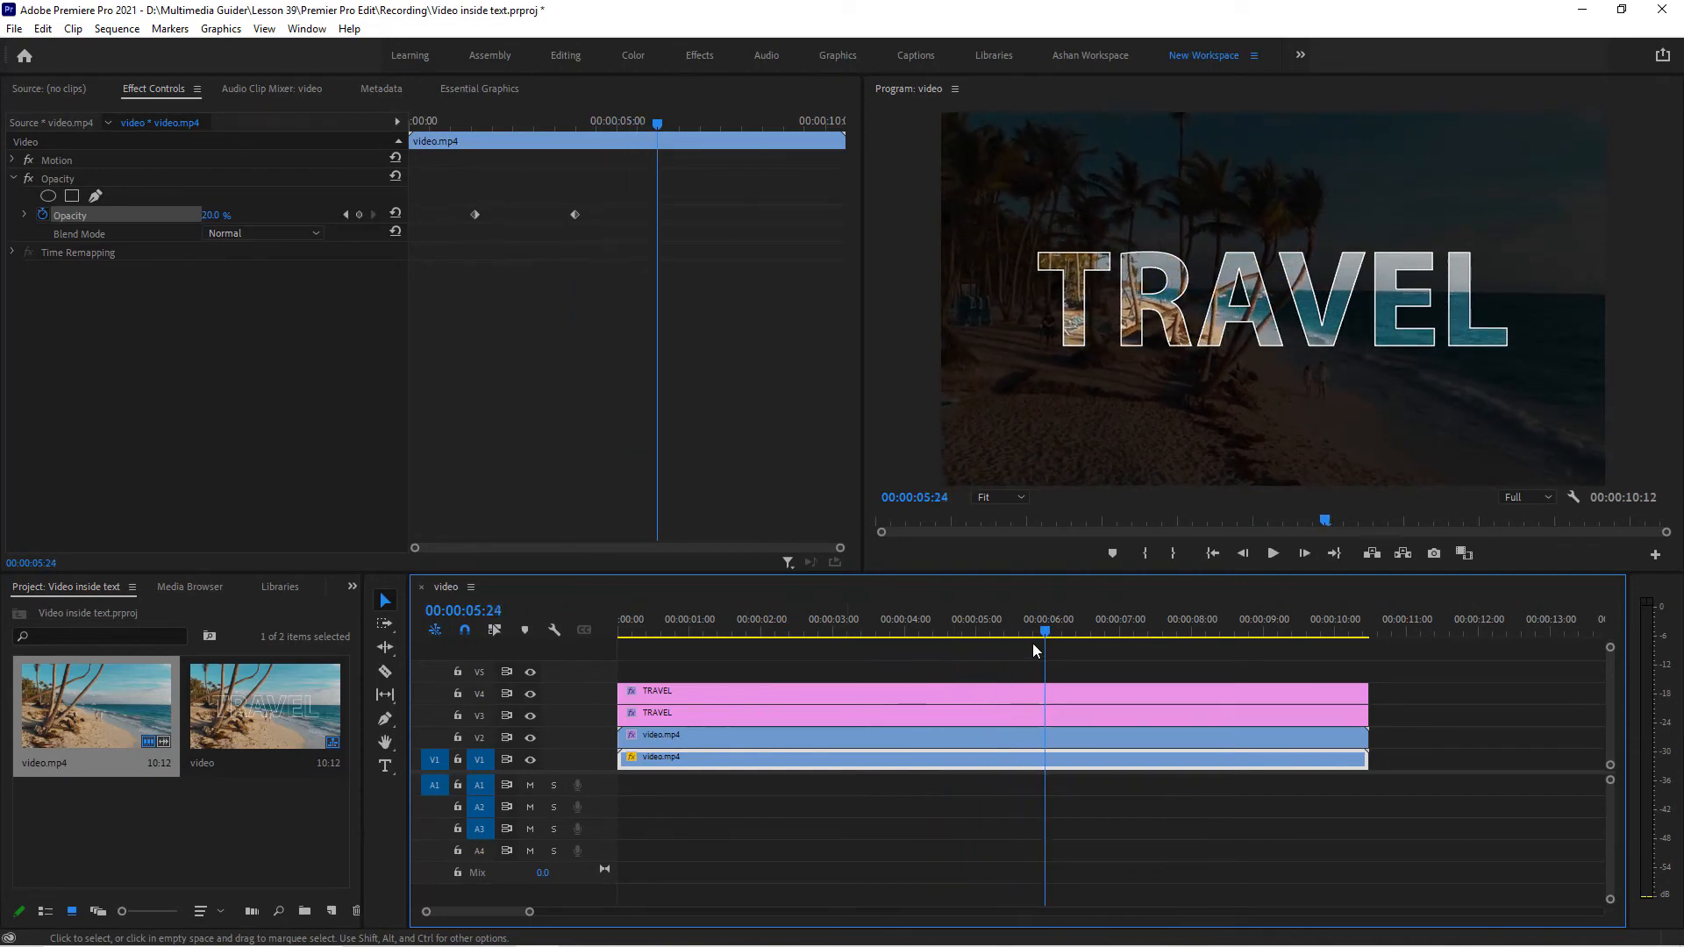
key(Home)
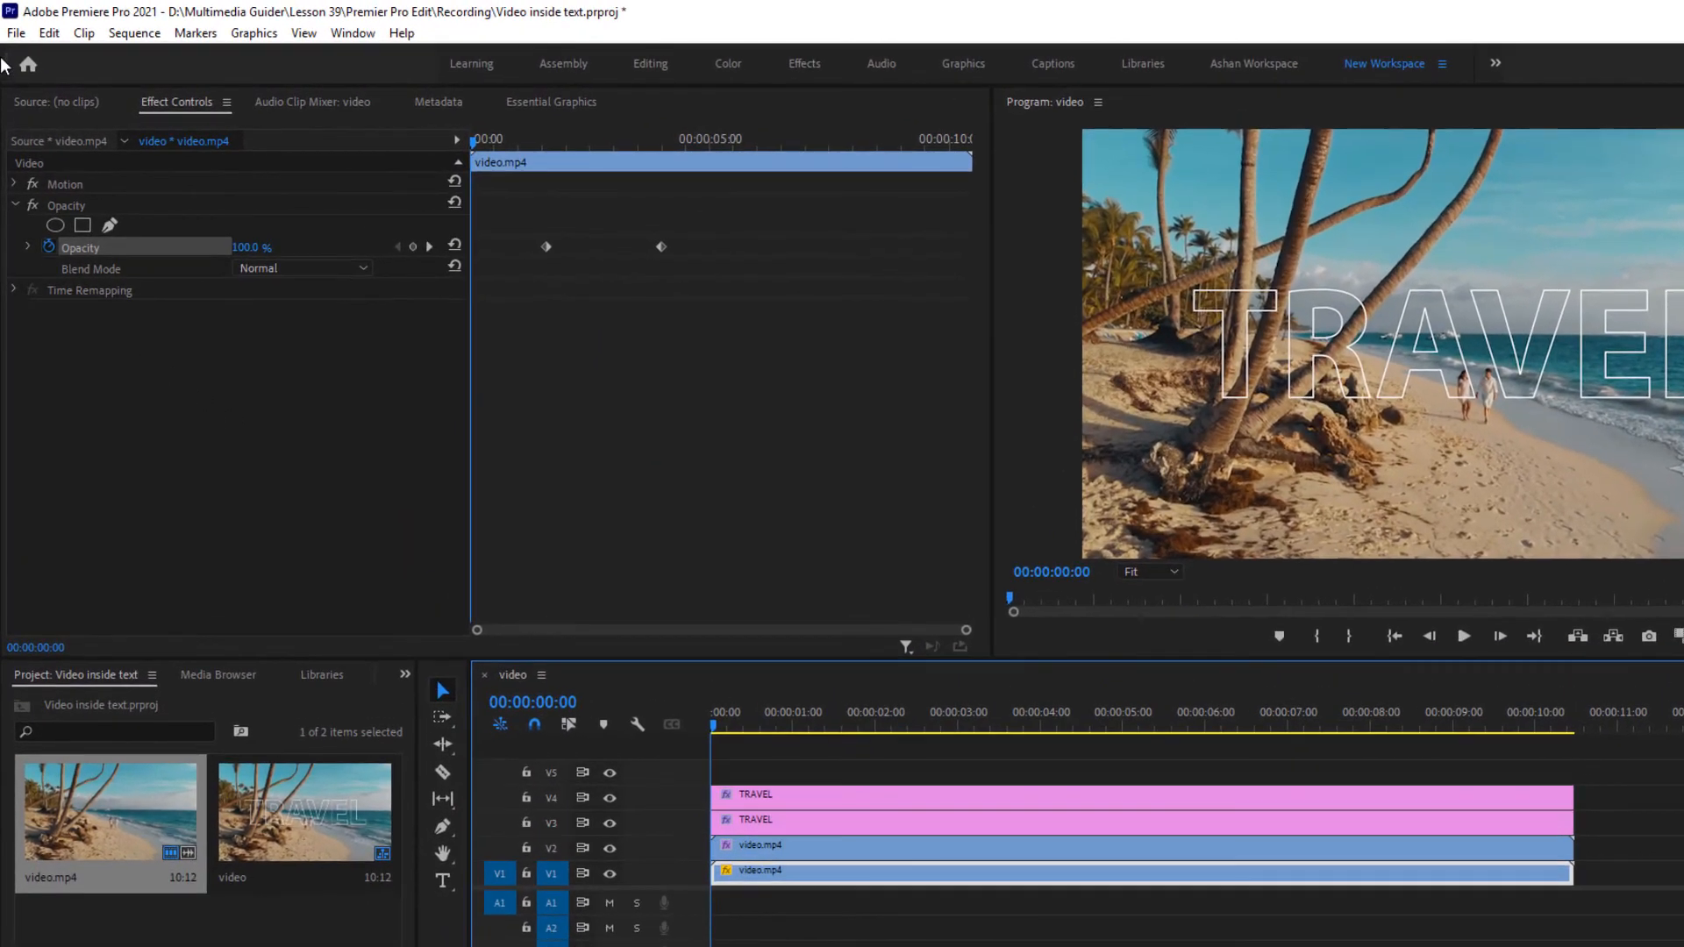
- Import Audio.wav from the Assets folder and place it on track A1 at the start of the sequence
click(12, 29)
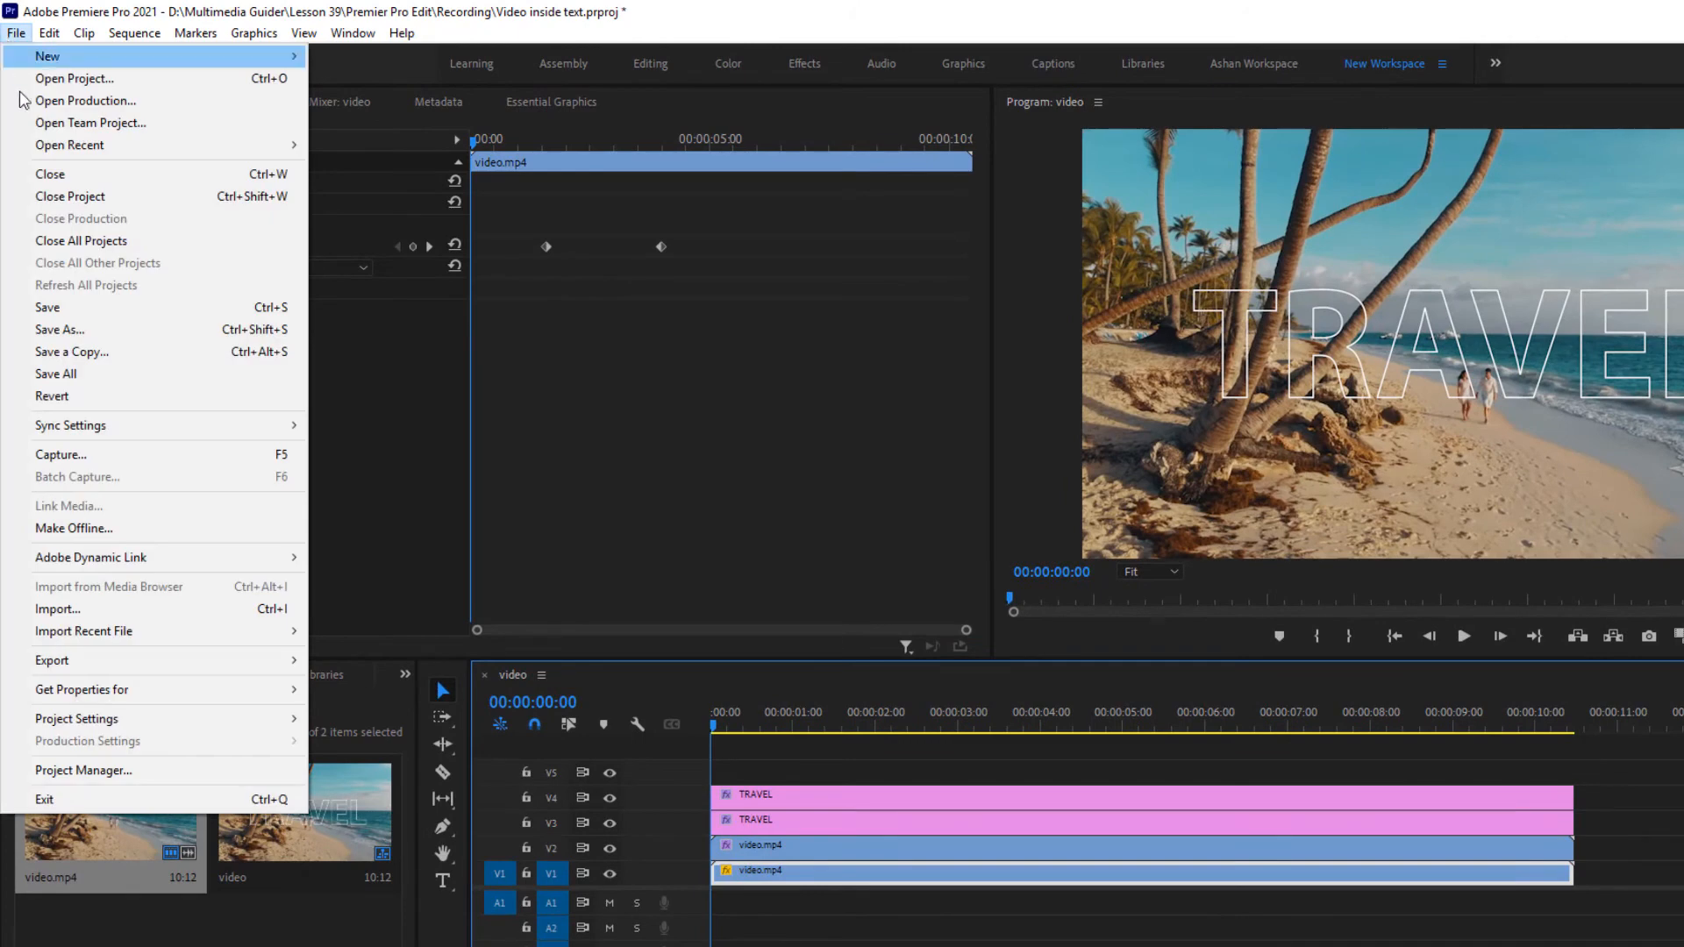
click(93, 610)
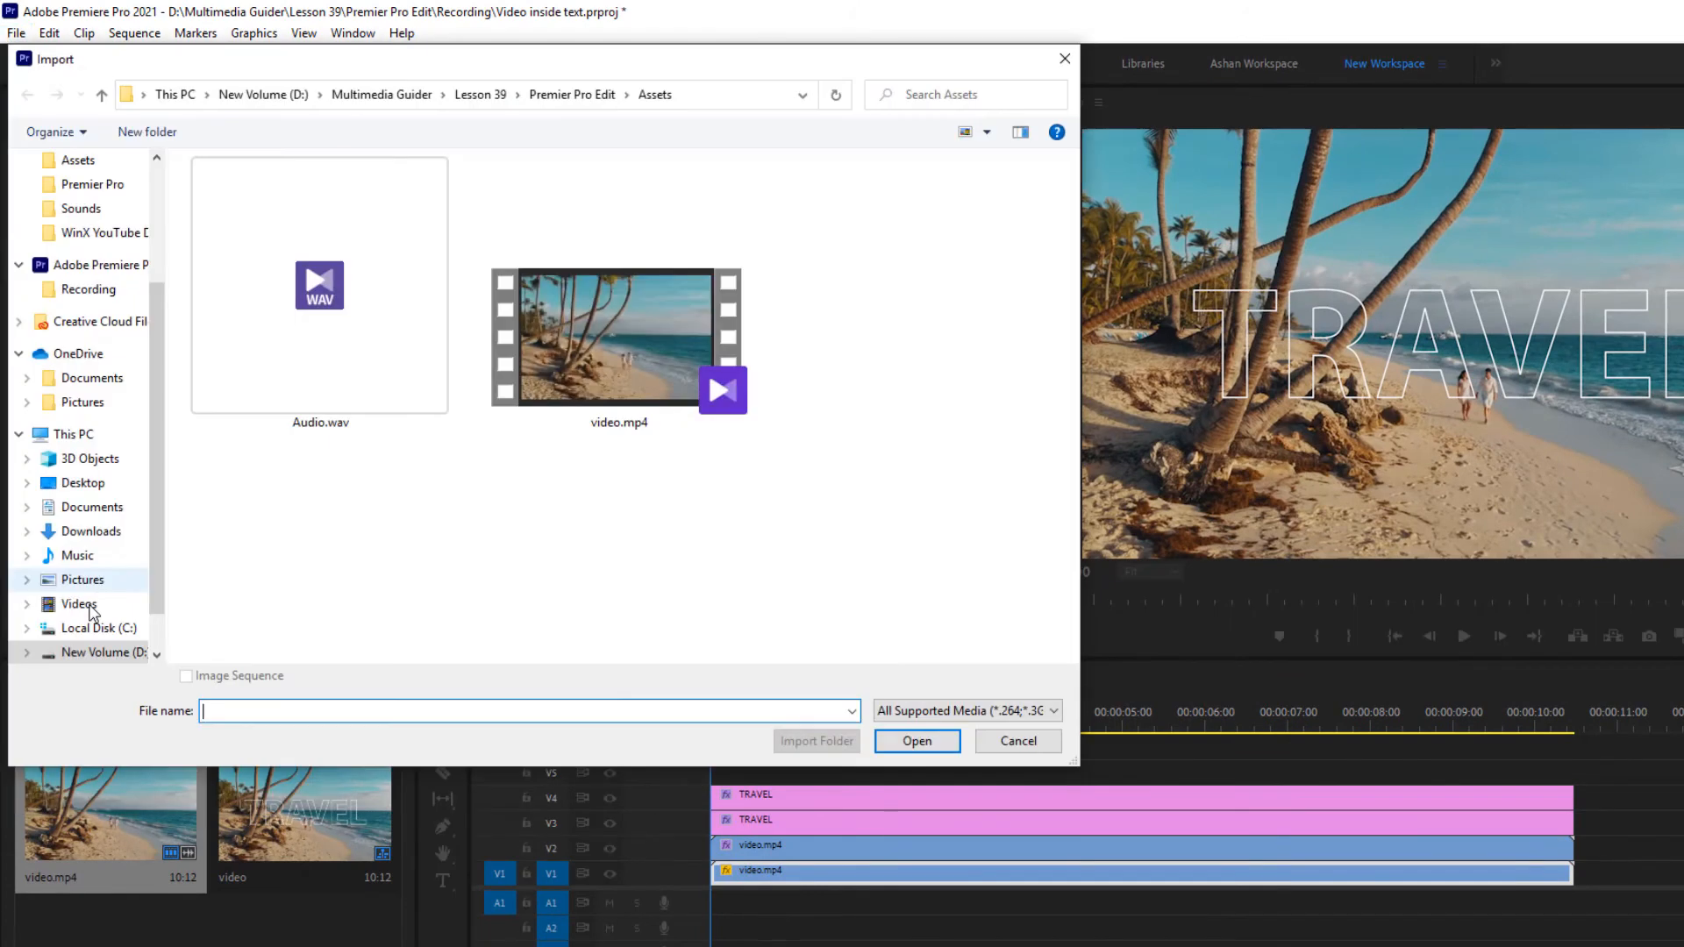
click(327, 356)
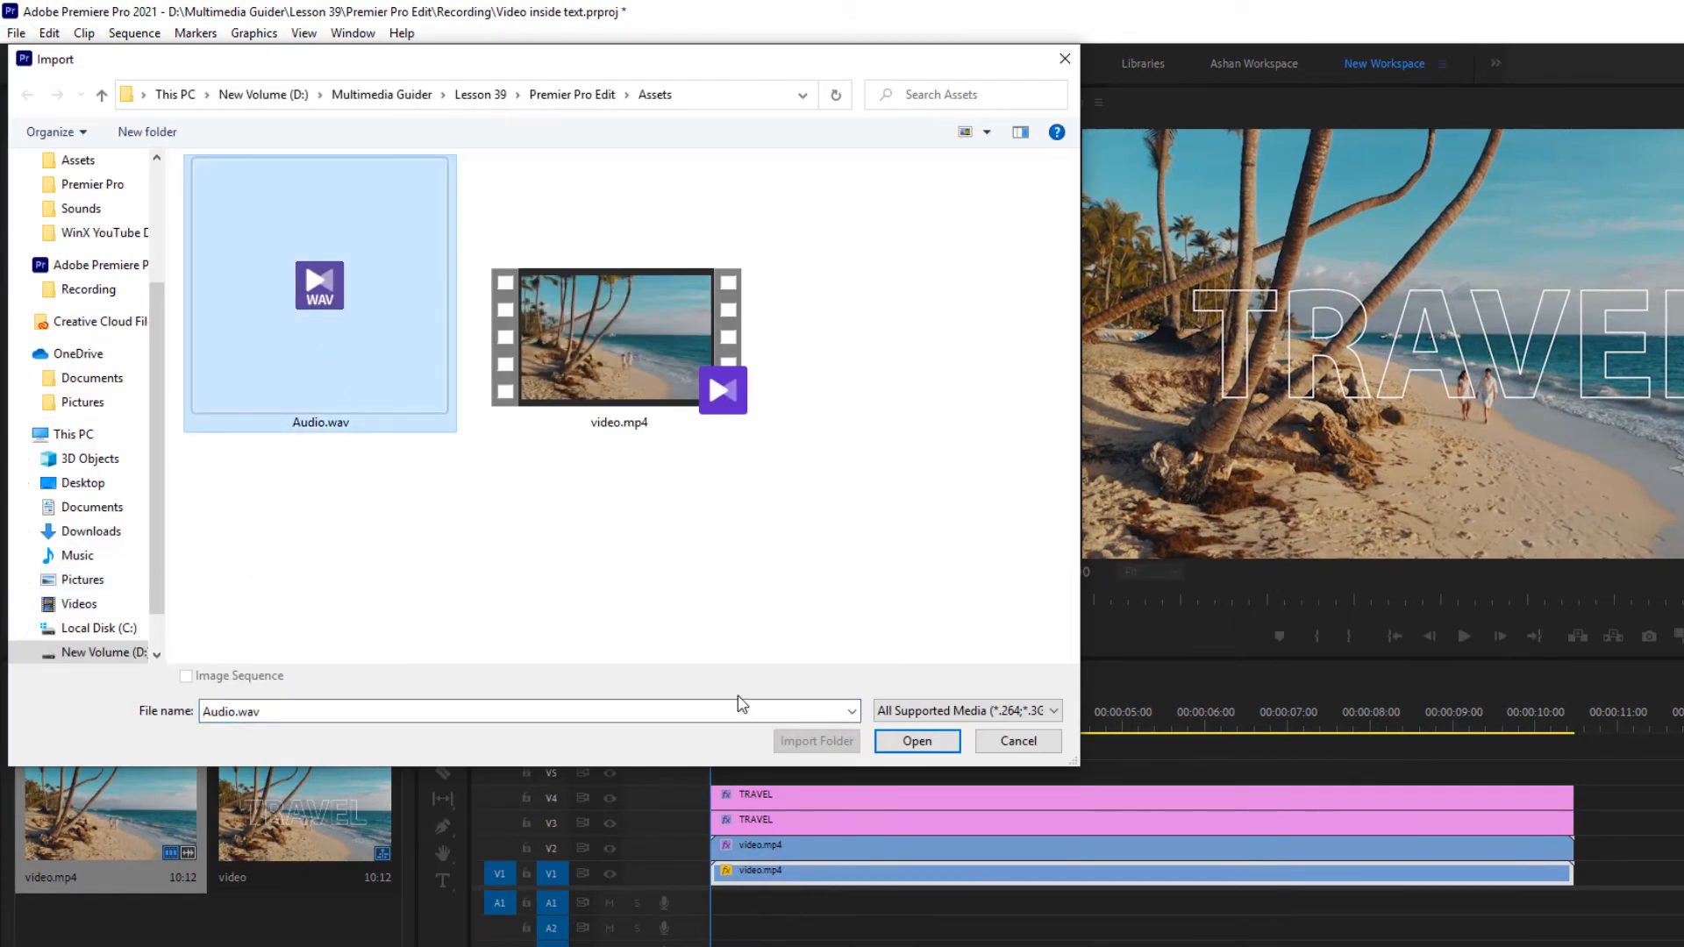
click(912, 742)
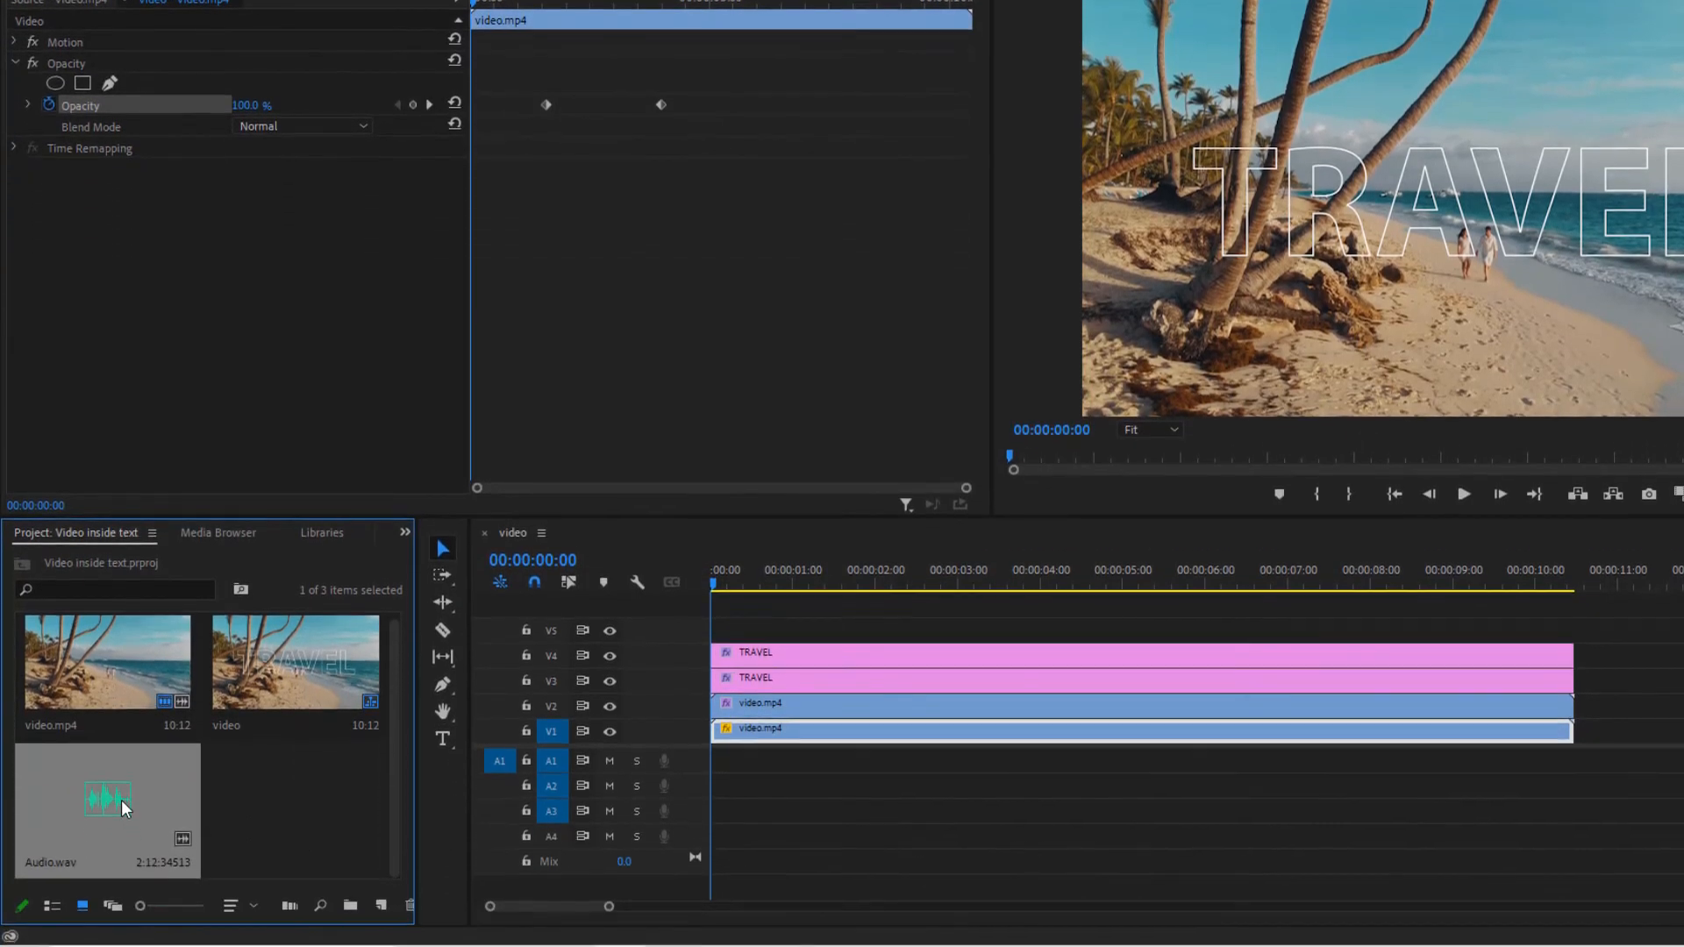
drag(123, 800, 726, 765)
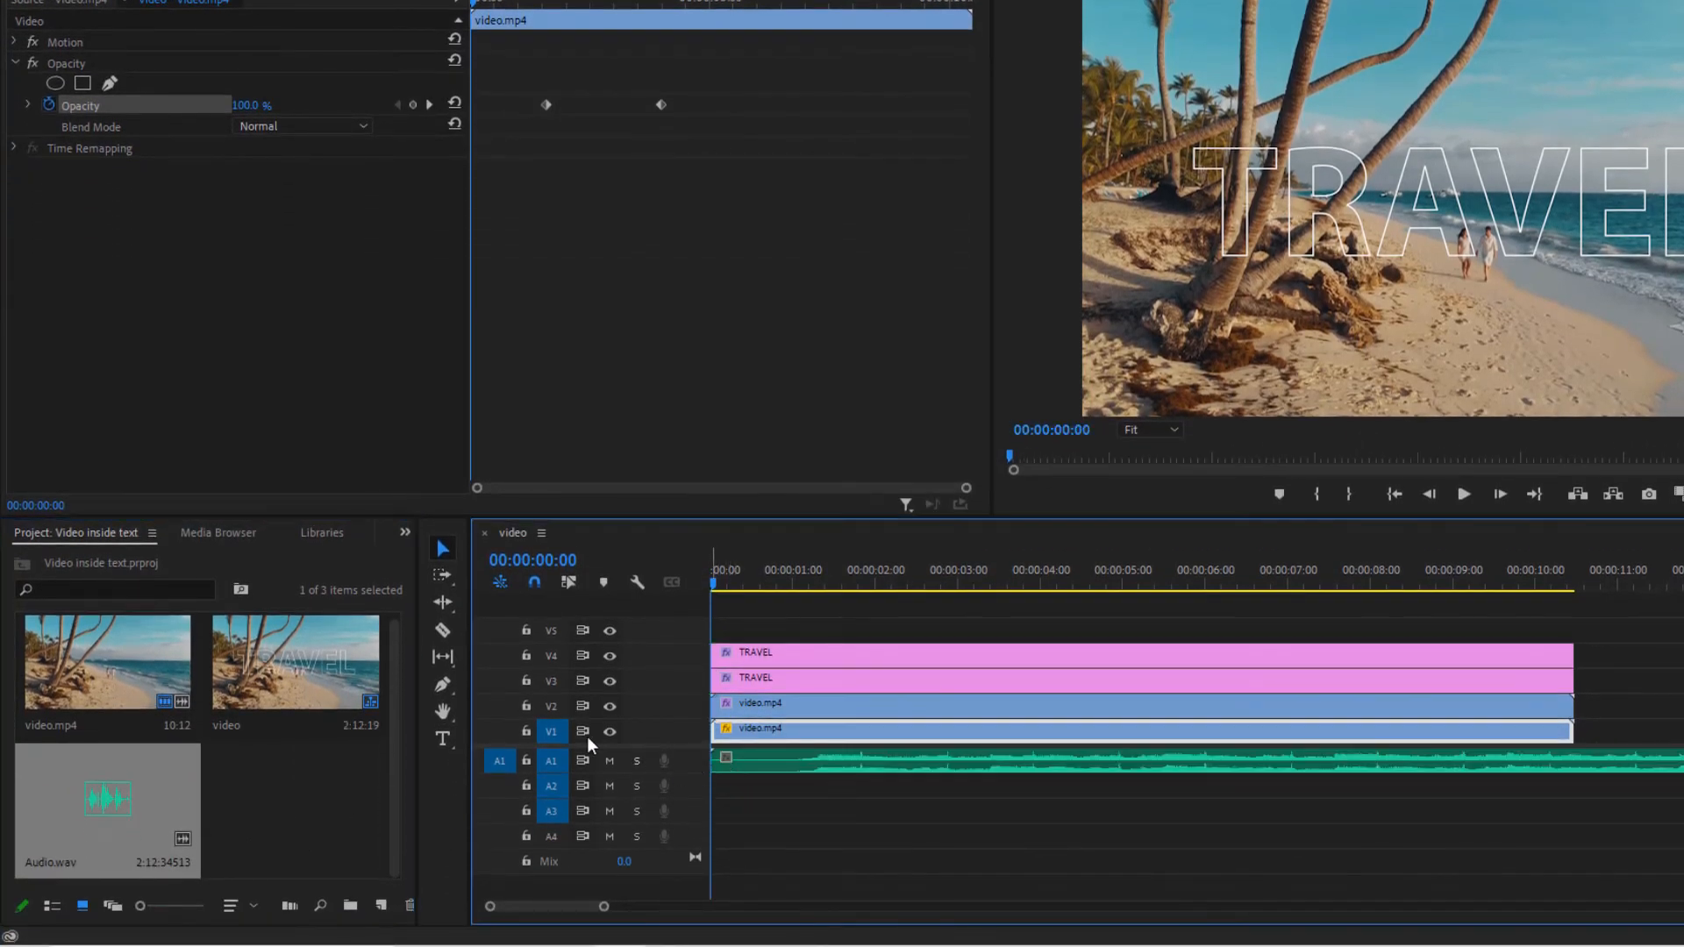
- Cut the Audio.wav clip on A1 where the video clips end and delete the excess part
click(440, 631)
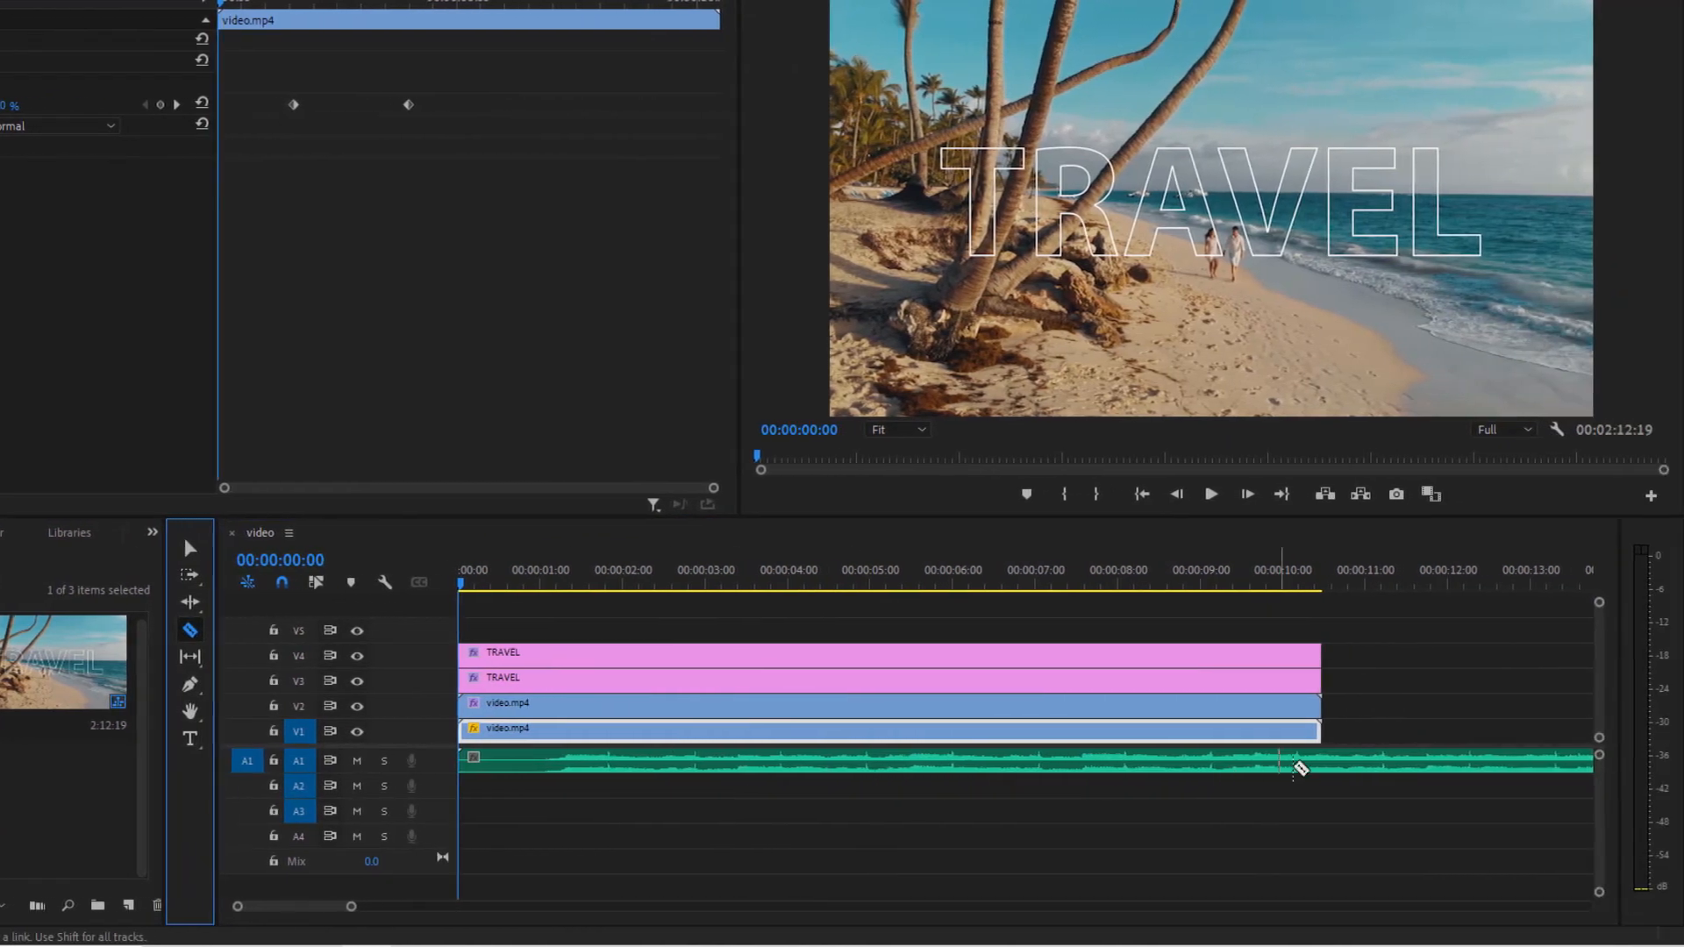
click(1324, 762)
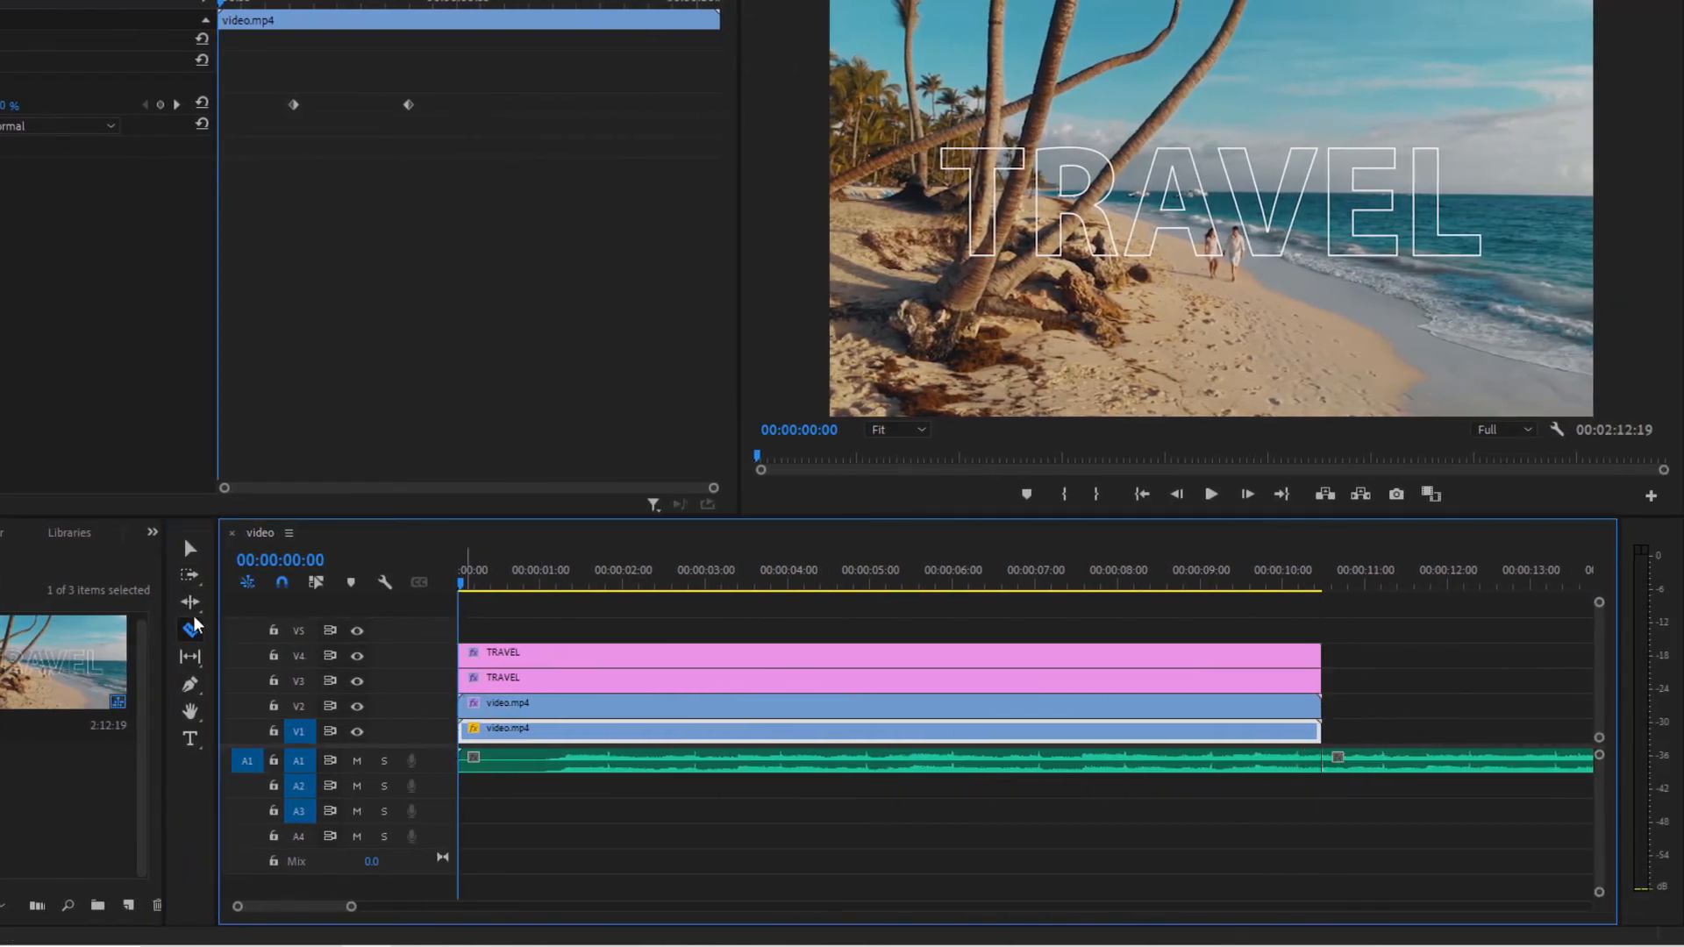
click(189, 554)
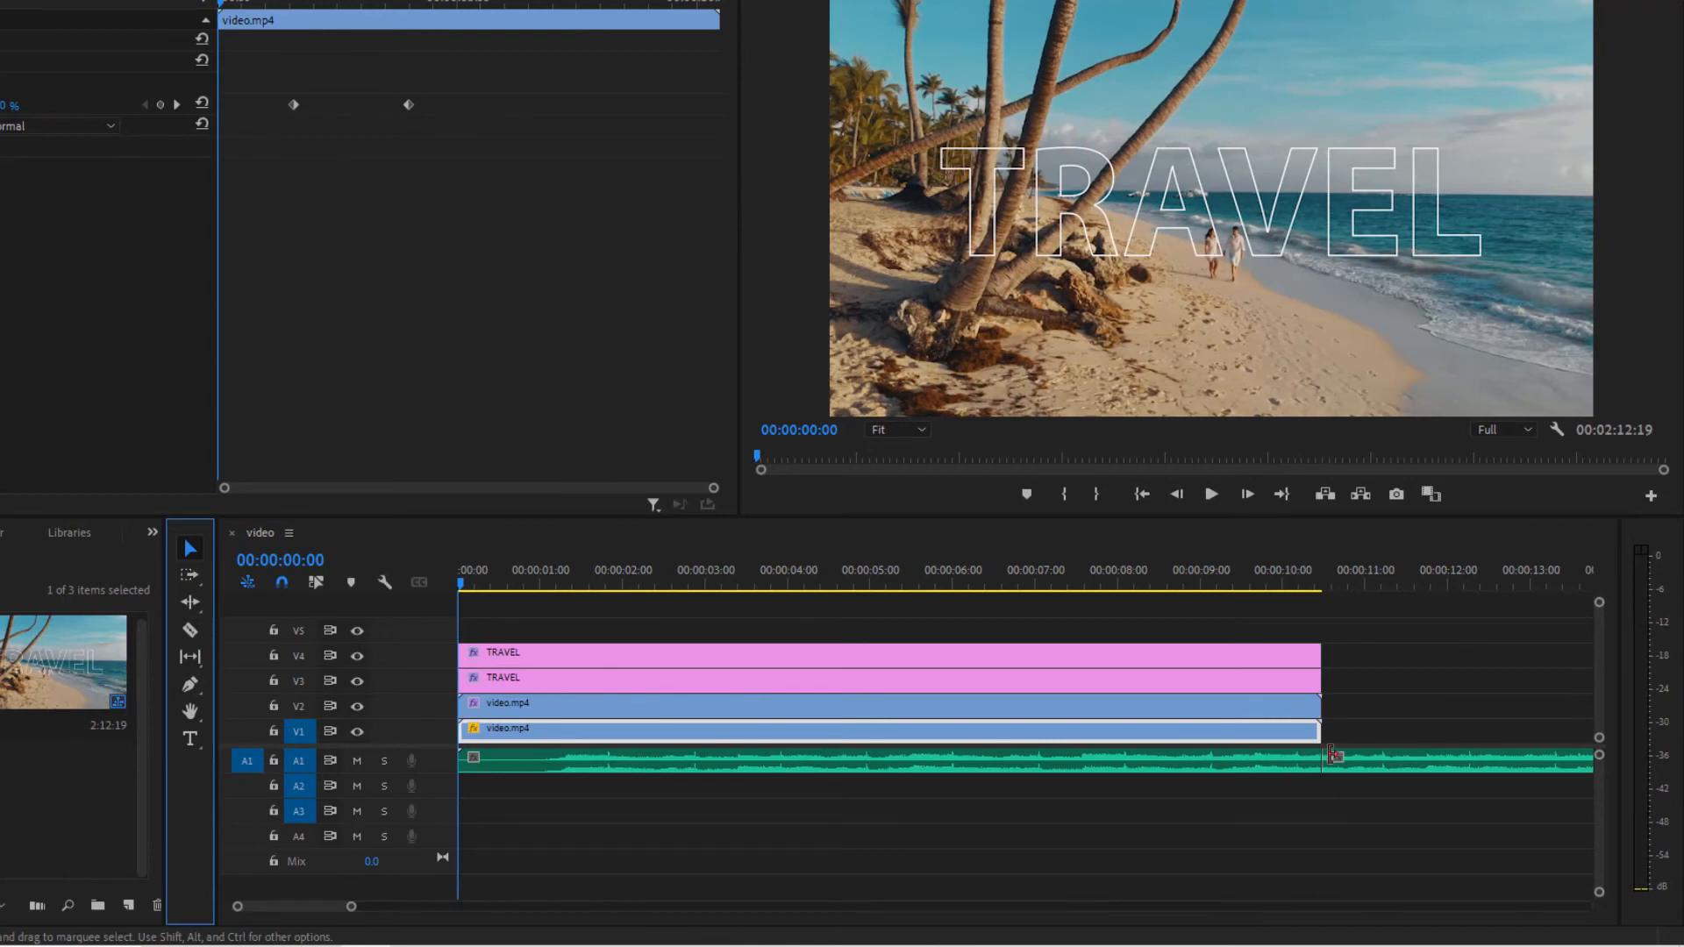
click(1375, 756)
key(Delete)
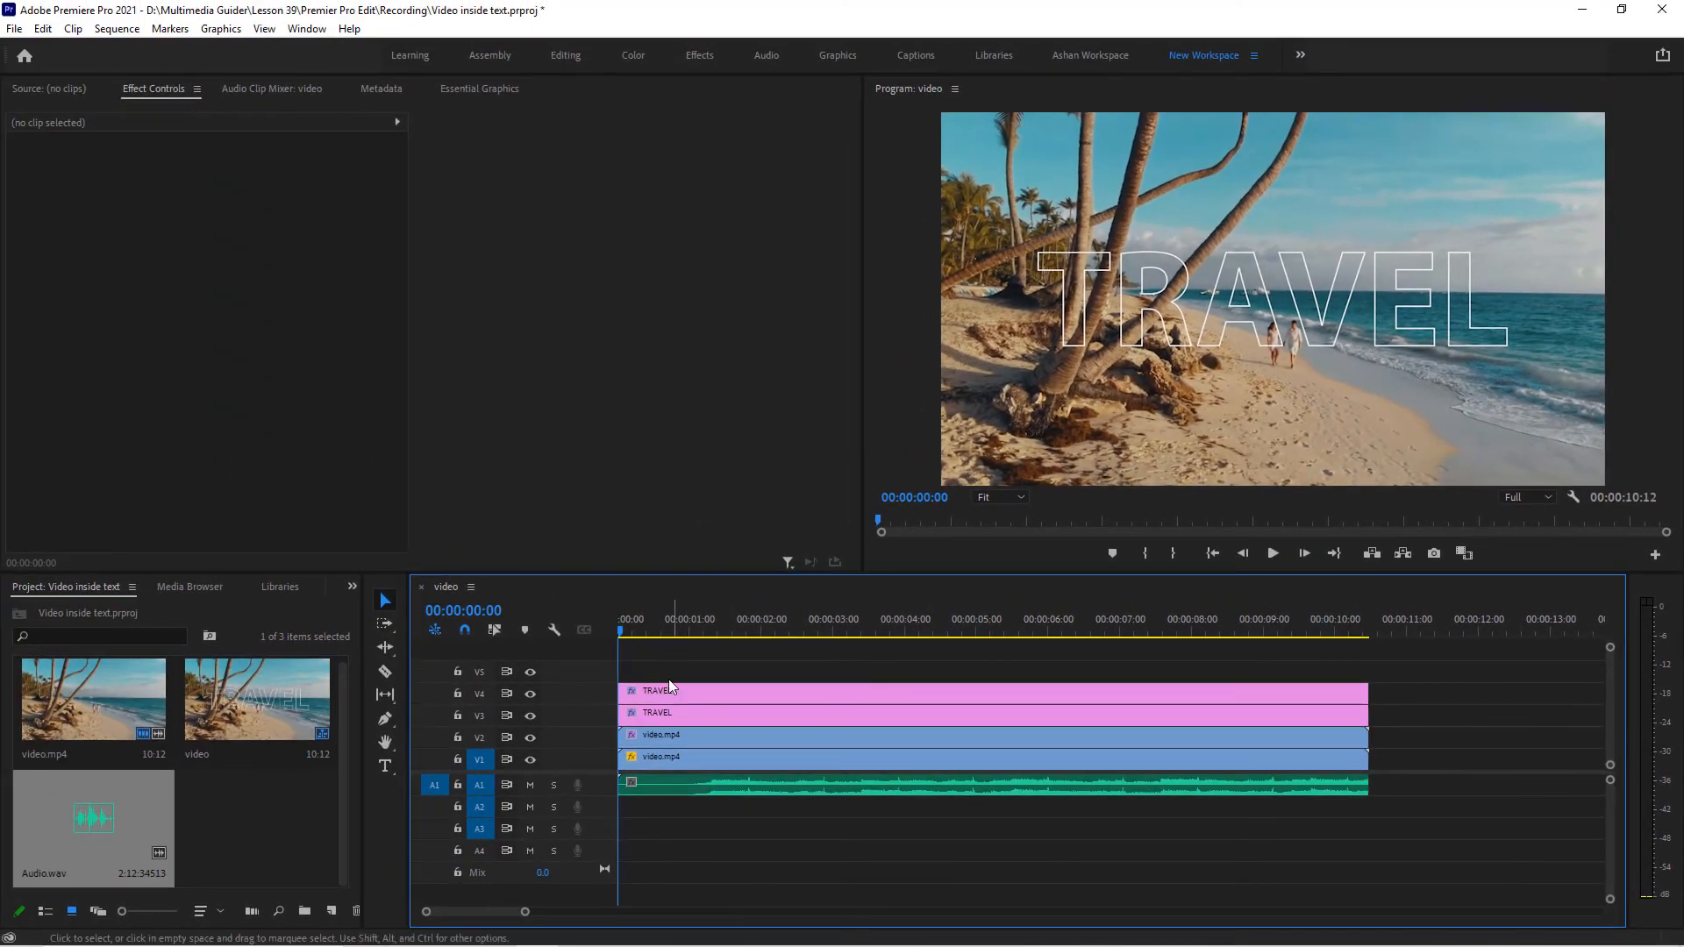
- Play the whole sequence with its music to review the finished effect, and return the playhead to the start
click(669, 689)
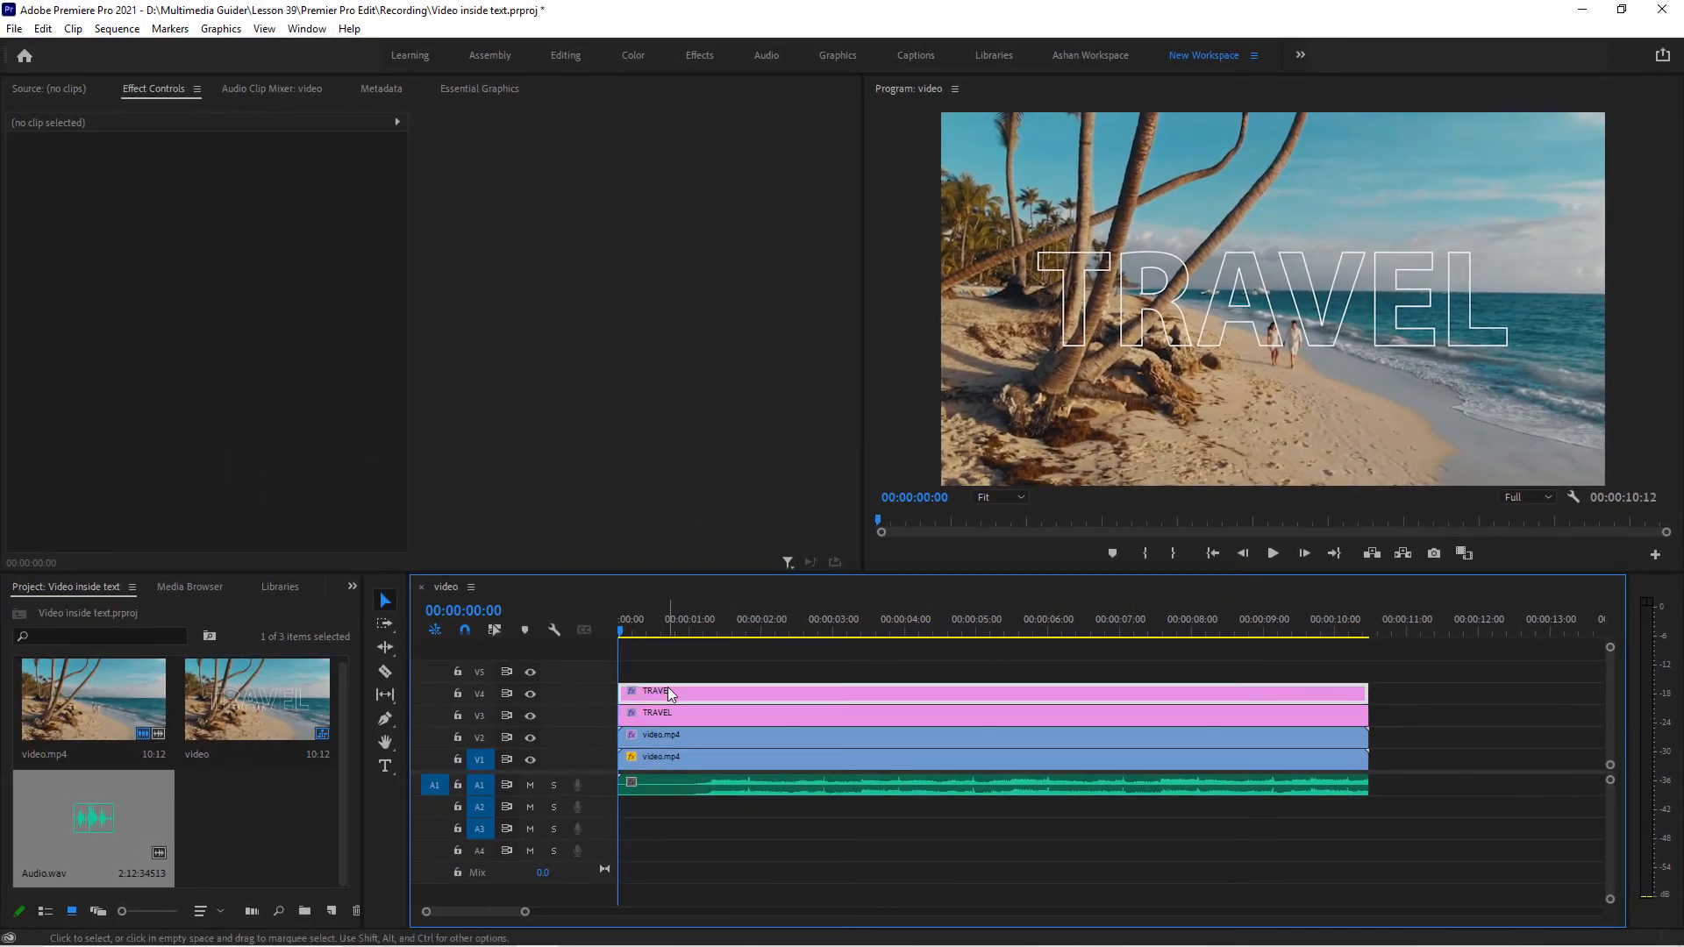
key(space)
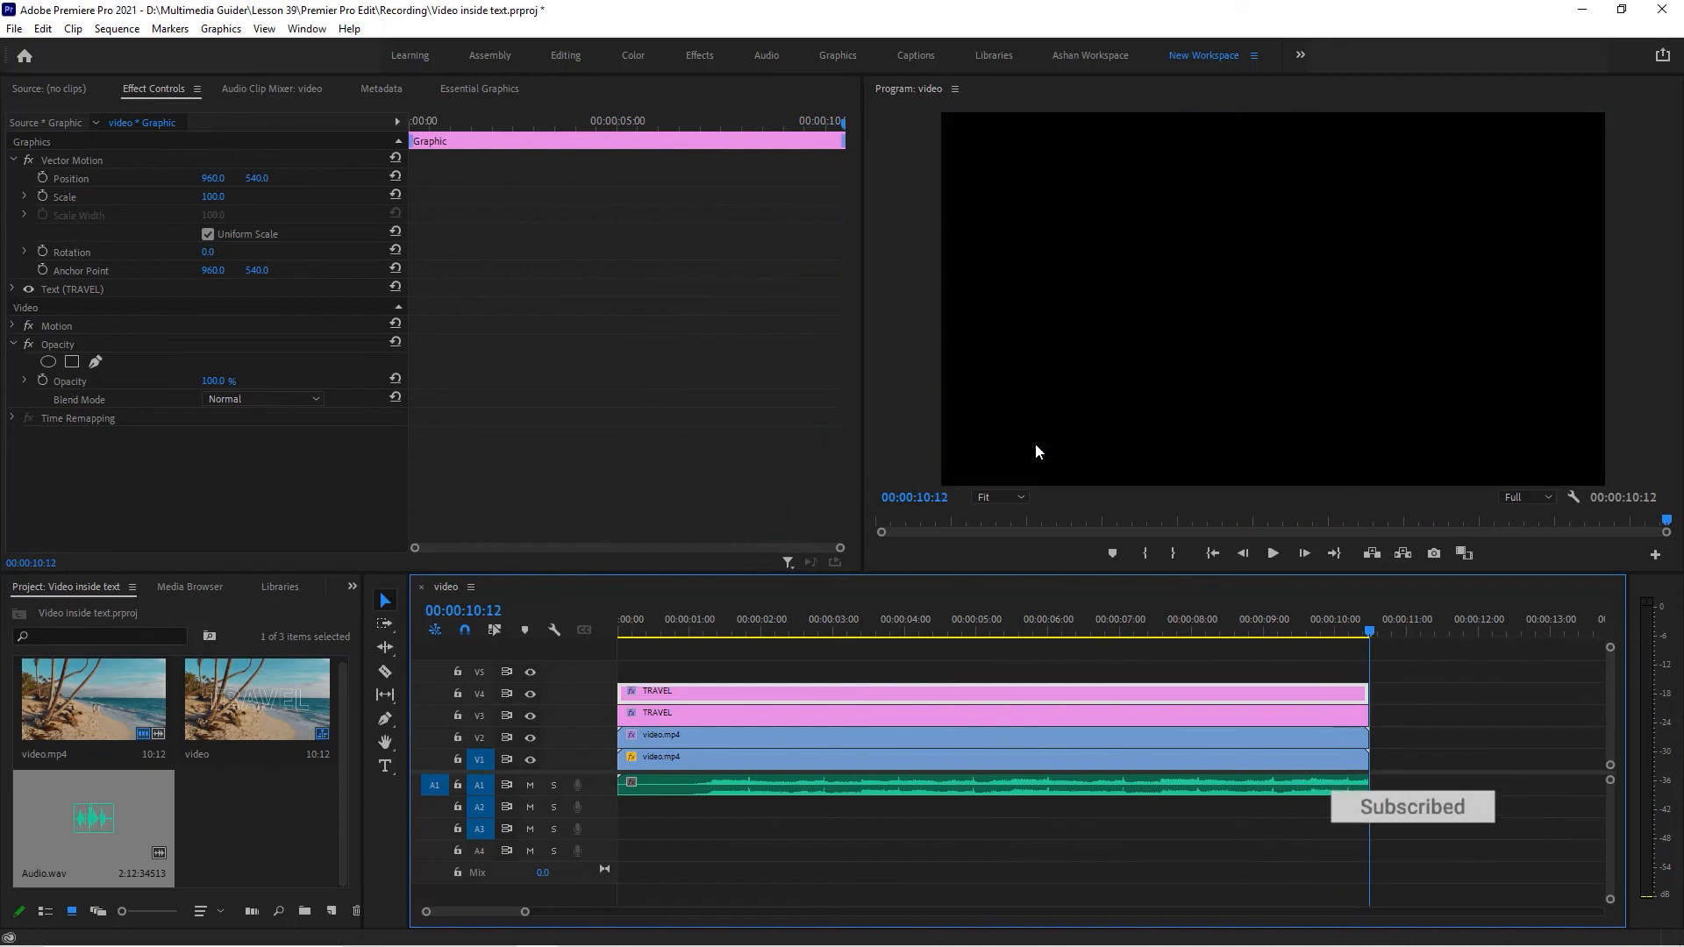
key(Home)
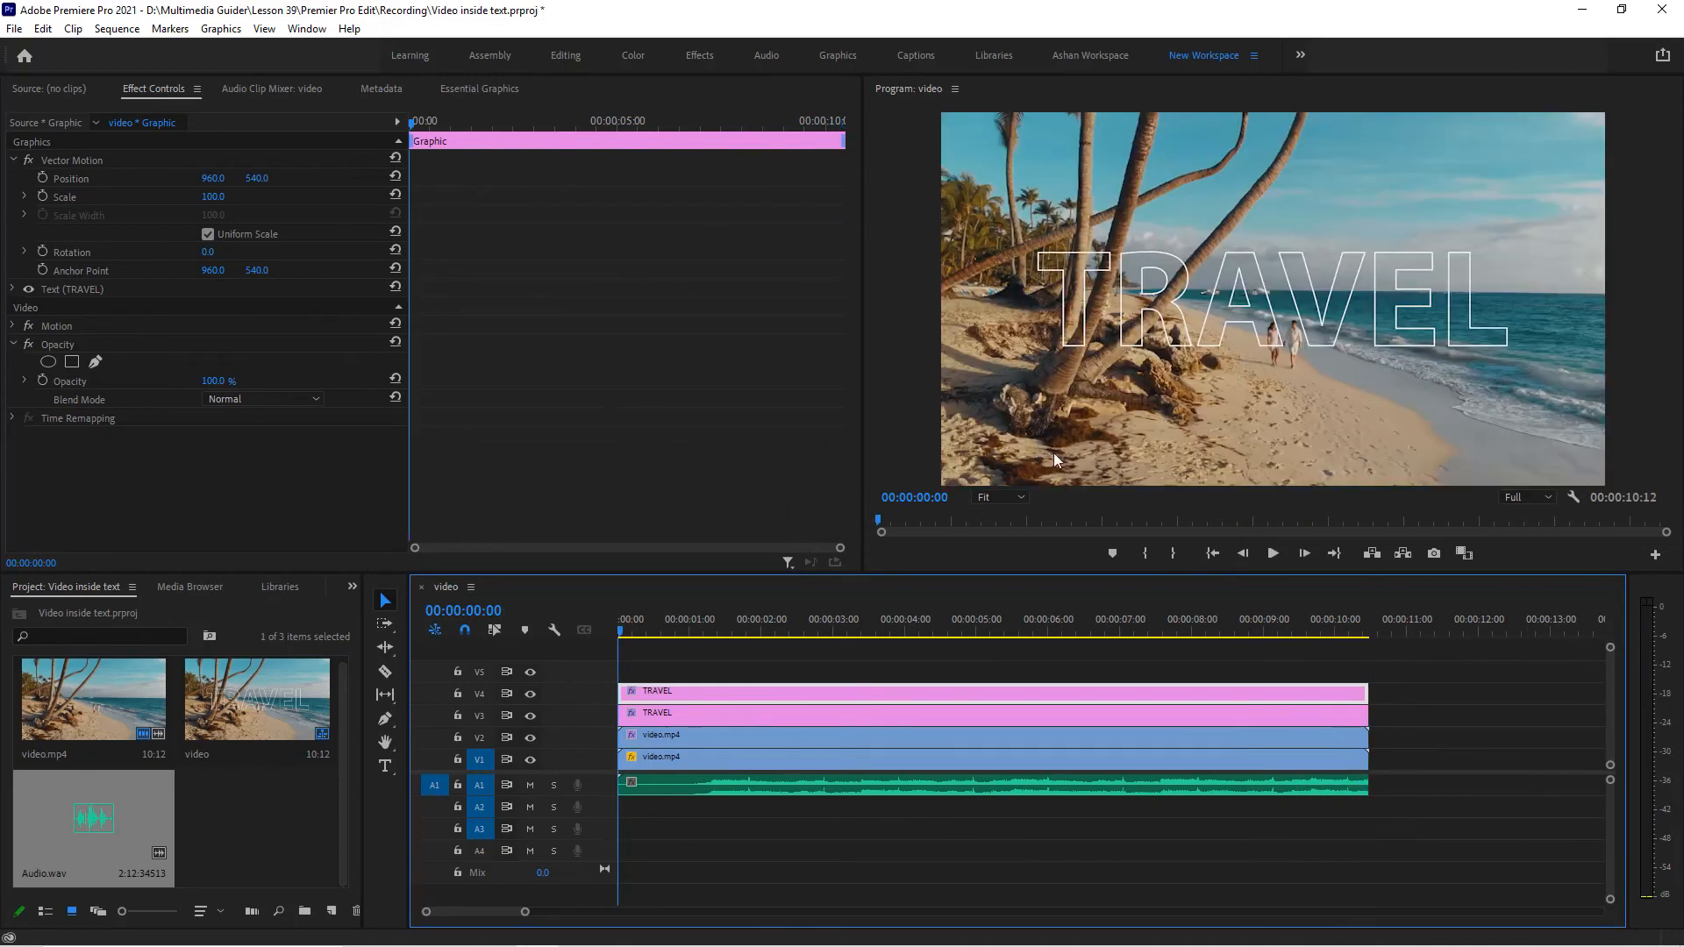